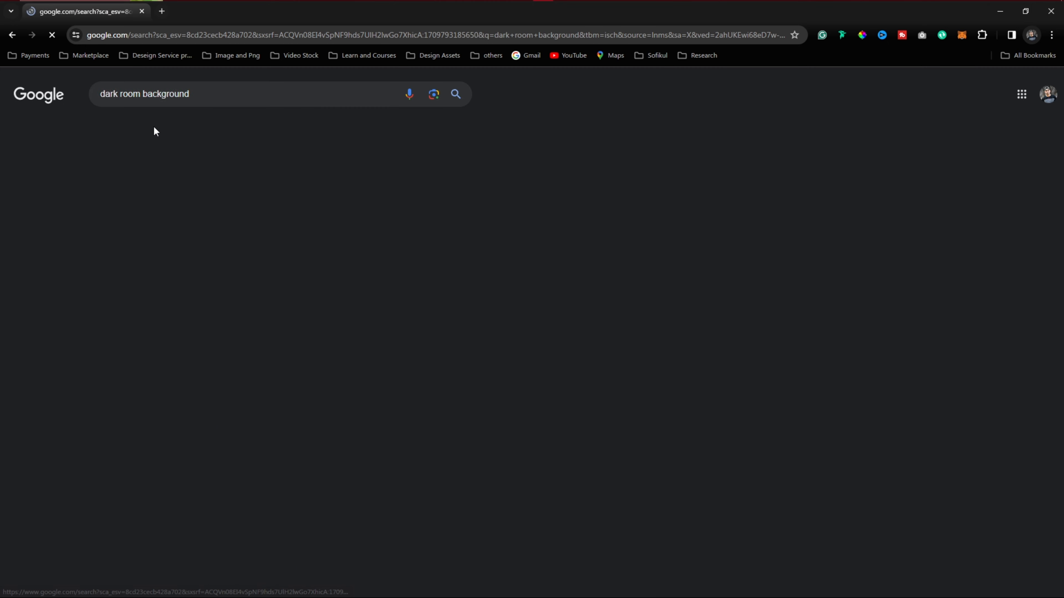
# Browse the dark room background image results and open the Wallpapers.com picture of the moonlit, ruined wooden room.
pyautogui.scroll(-3, 610, 297)
pyautogui.scroll(-3, 610, 297)
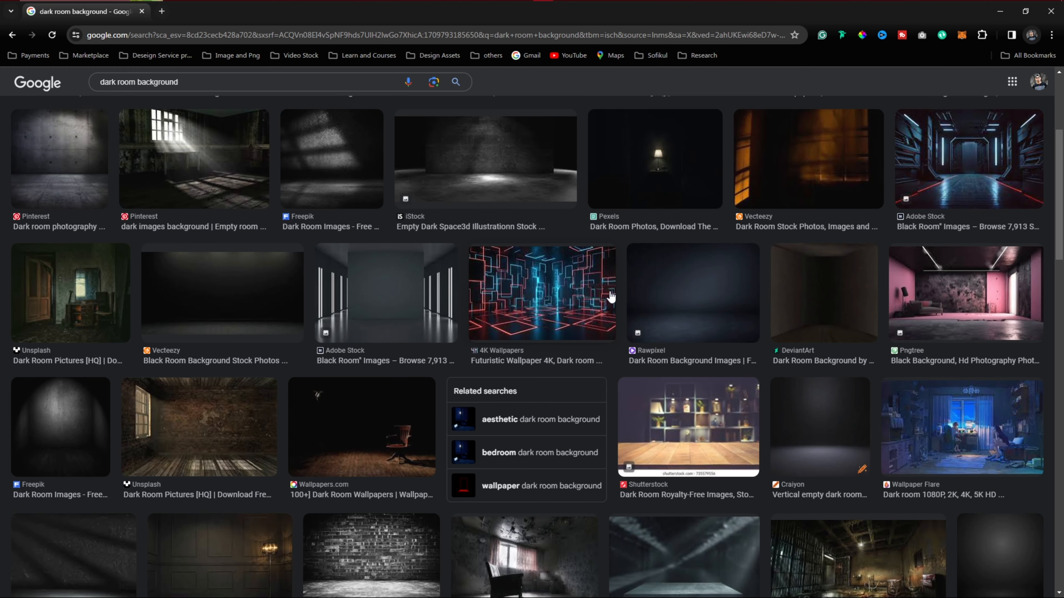
pyautogui.scroll(2, 611, 297)
pyautogui.scroll(-8, 679, 429)
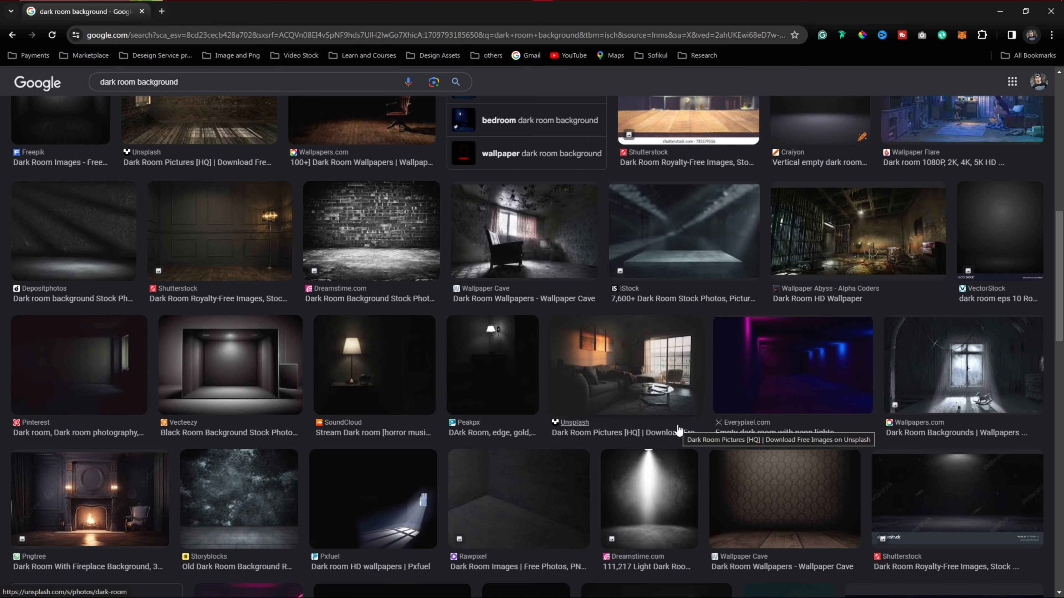
pyautogui.scroll(-7, 678, 429)
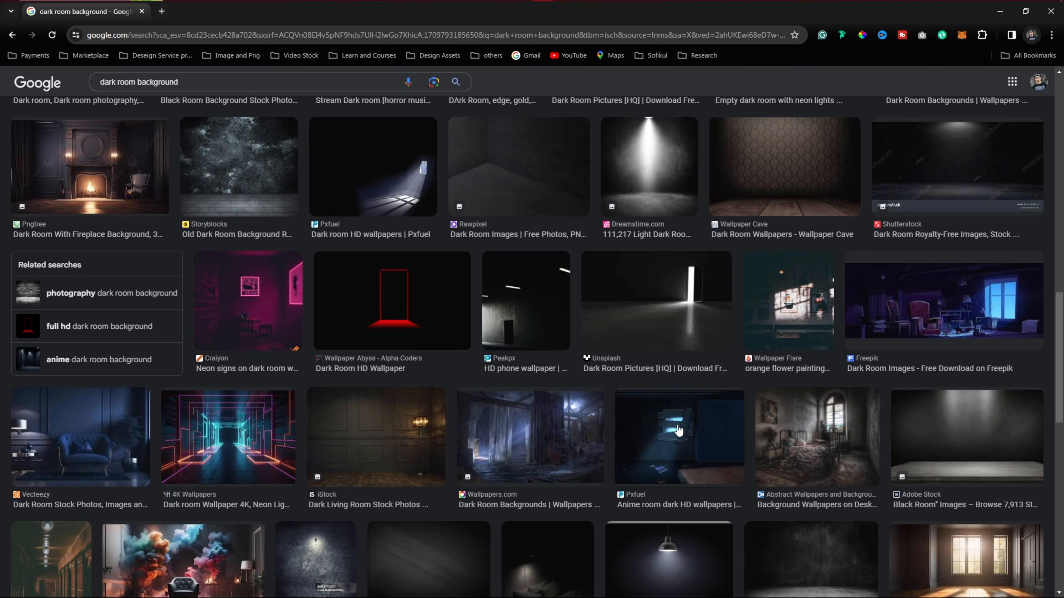
pyautogui.click(545, 437)
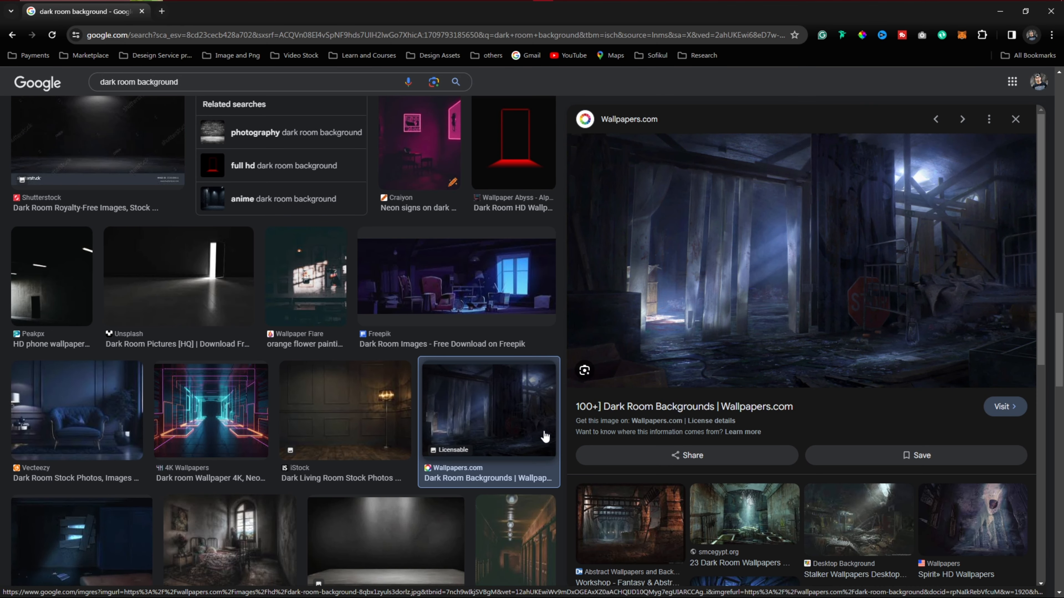
# Search Google Images for "fire flare png" and open the glowing fire particles on black background photo on its Freepik page.
pyautogui.tripleClick(190, 84)
pyautogui.write('fire')
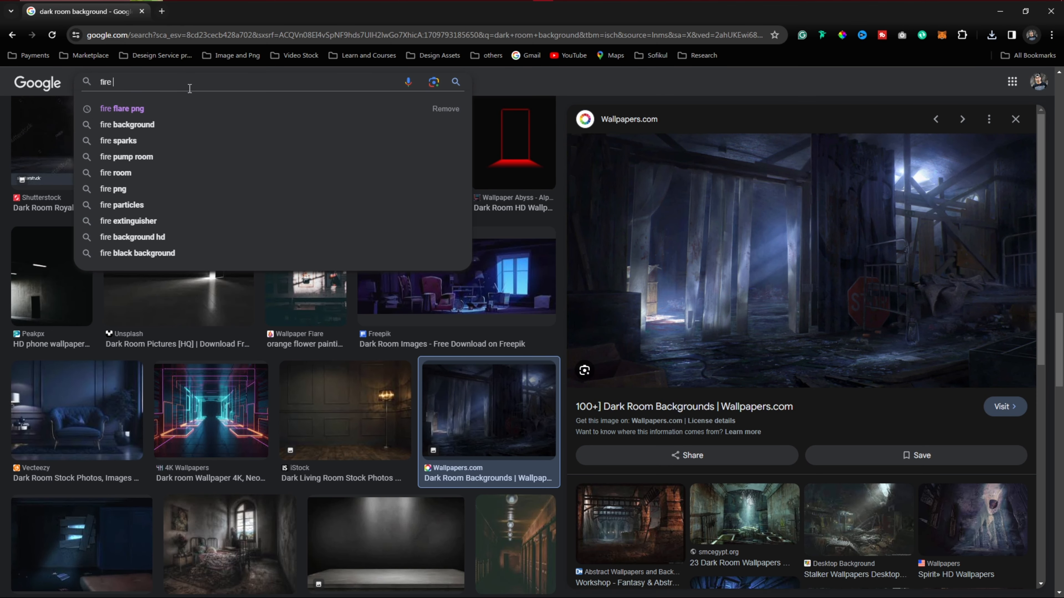
pyautogui.press('Down')
pyautogui.press('Return')
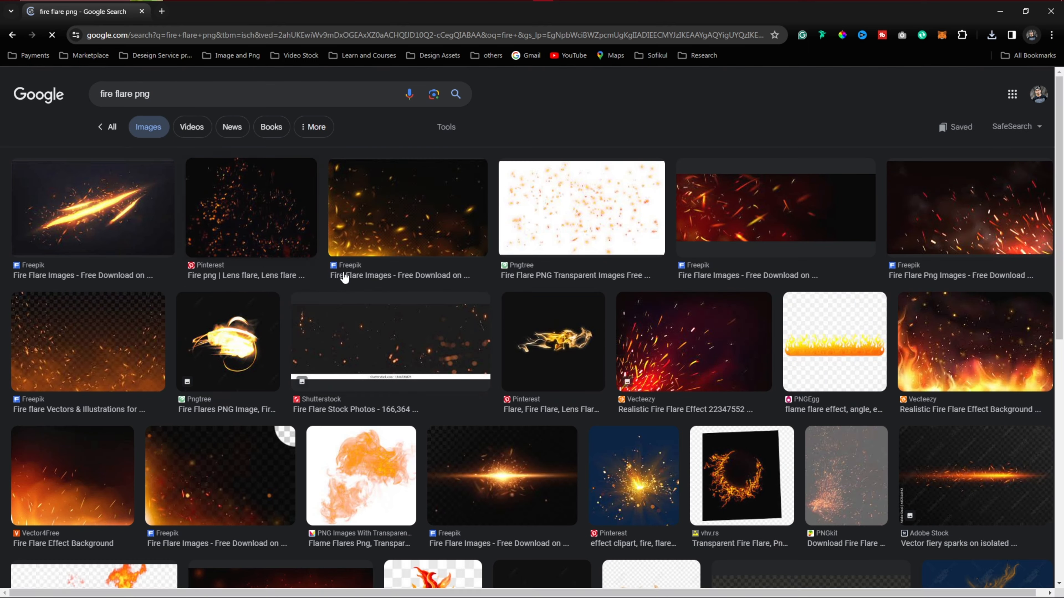
pyautogui.scroll(-10, 943, 402)
pyautogui.click(944, 401)
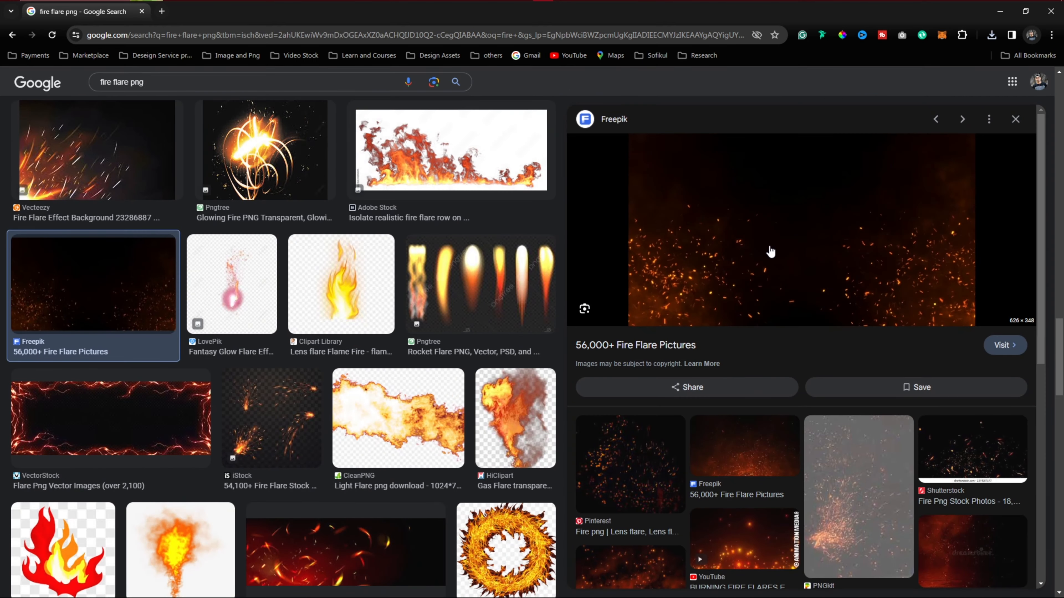
pyautogui.click(562, 186)
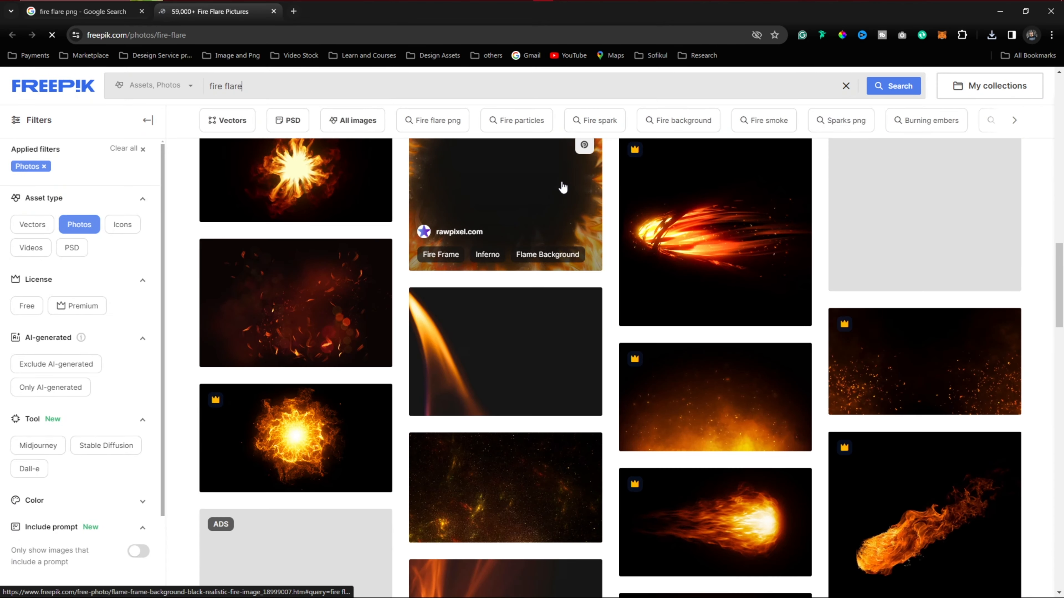
pyautogui.click(562, 184)
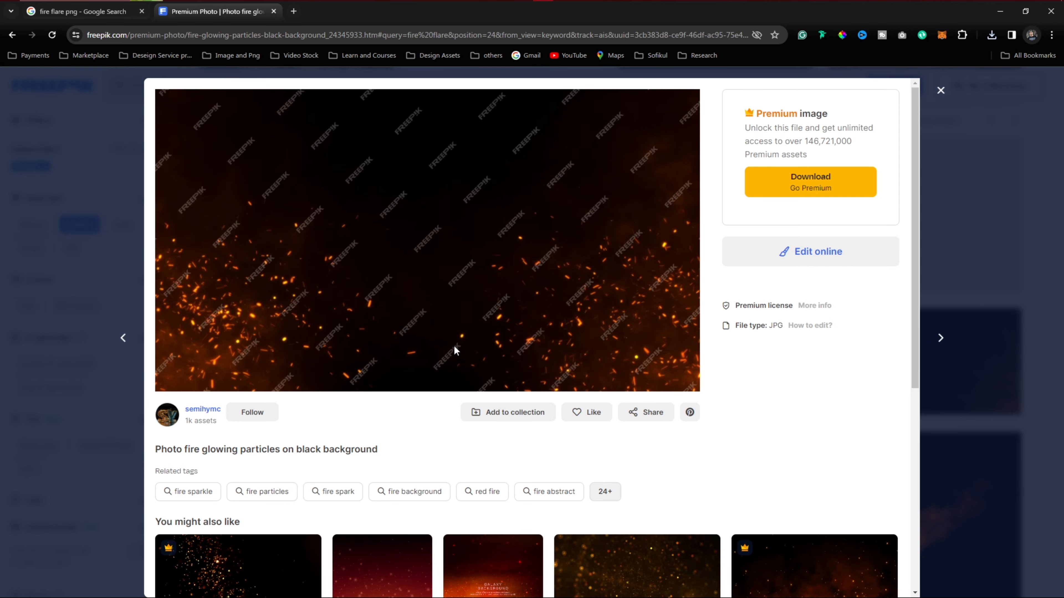
# Switch to Photoshop and place the dark-room-background image from the Youtube Thumbnail folder, scaled to 25.94% to cover the canvas.
pyautogui.hotkey('alt', 'Tab')
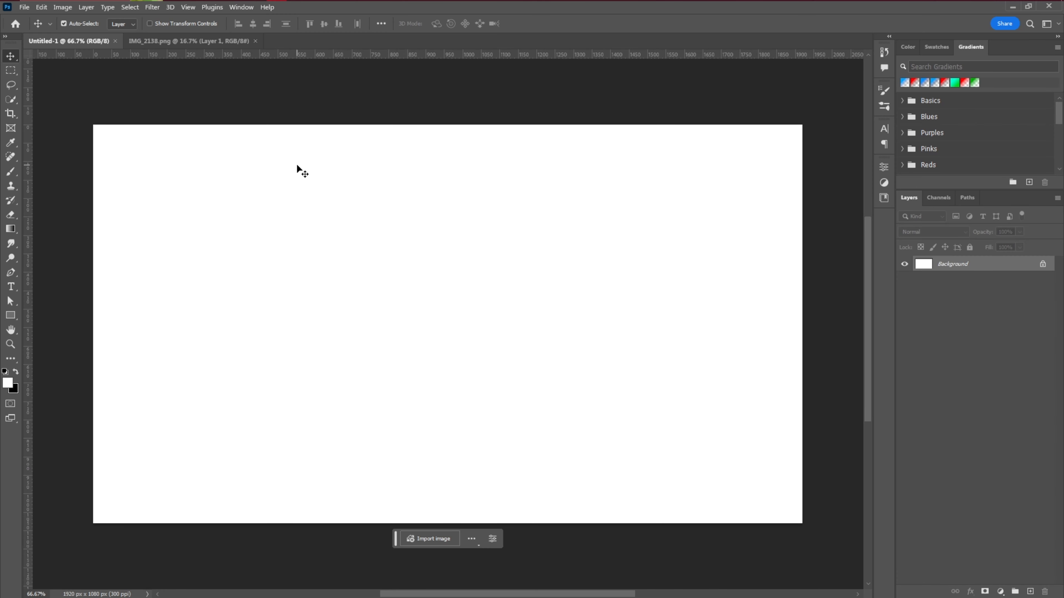
pyautogui.hotkey('ctrl', 'Tab')
pyautogui.hotkey('alt', 'Tab')
pyautogui.click(396, 113)
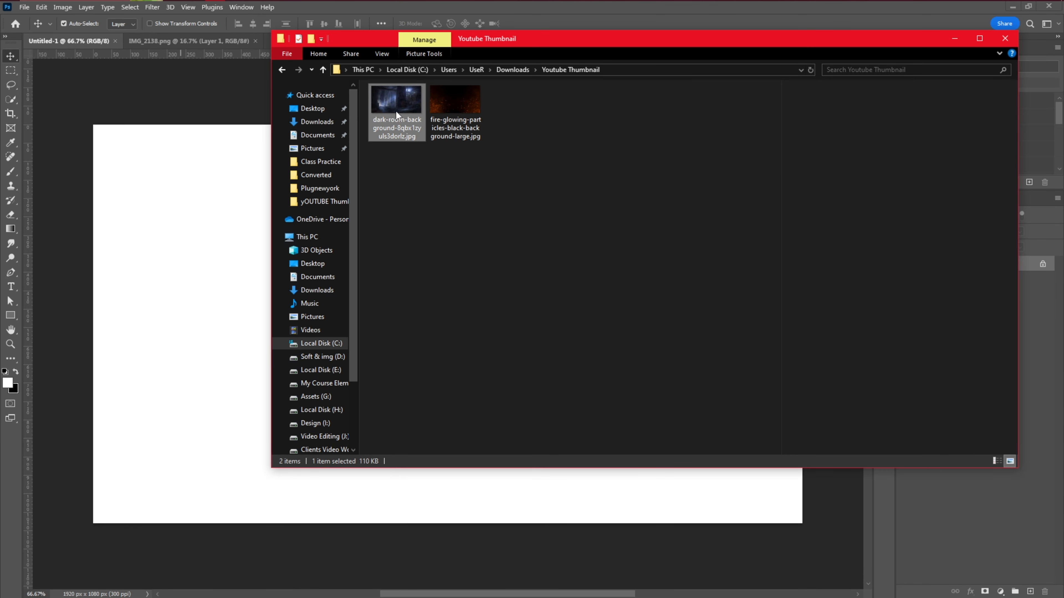
pyautogui.moveTo(396, 113); pyautogui.dragTo(234, 323)
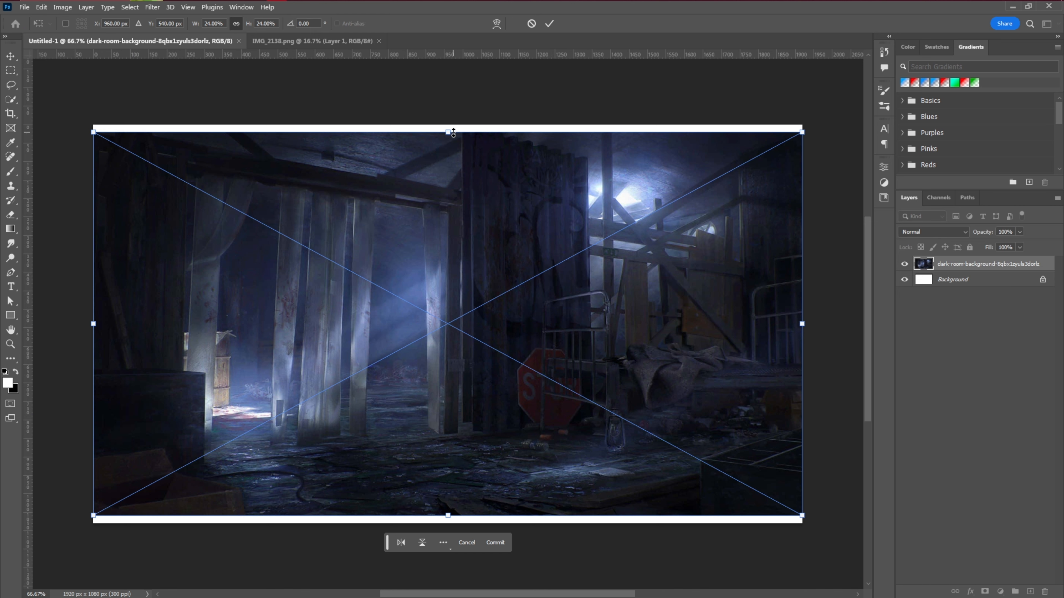
pyautogui.moveTo(452, 133); pyautogui.dragTo(448, 120)
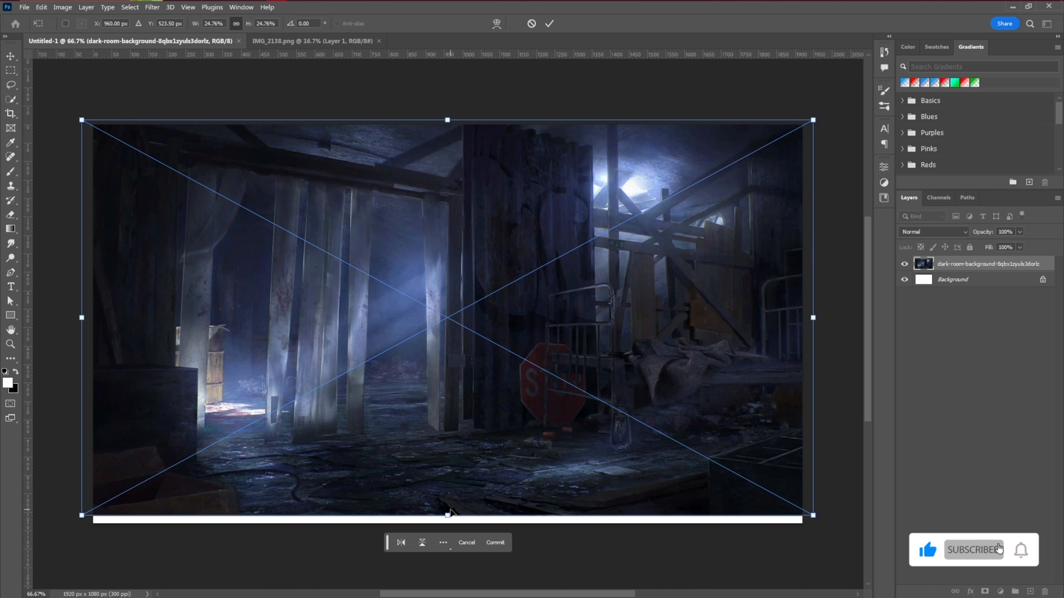
pyautogui.moveTo(449, 513); pyautogui.dragTo(449, 534)
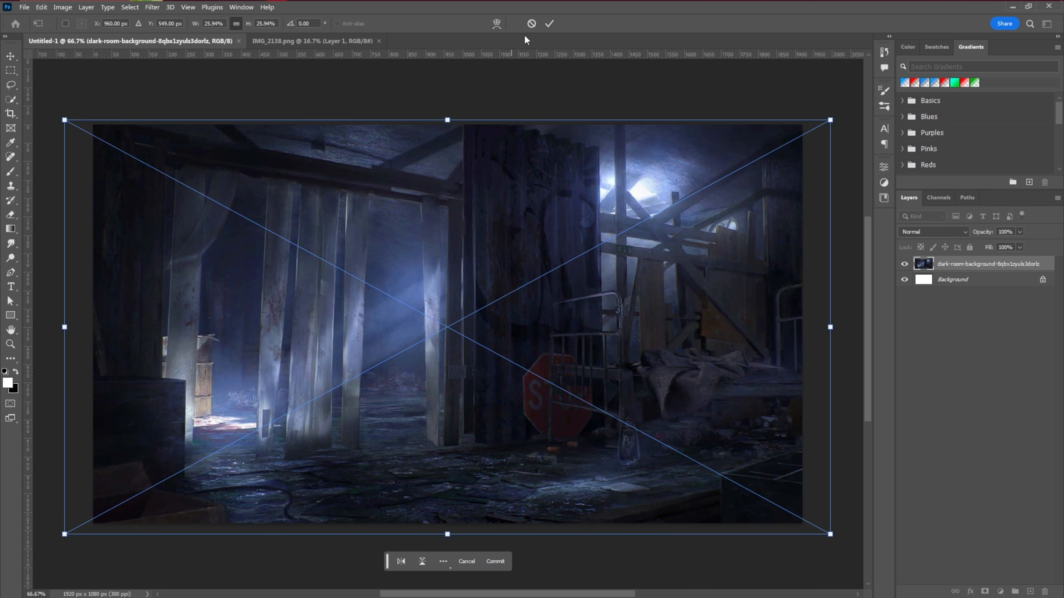
pyautogui.click(549, 24)
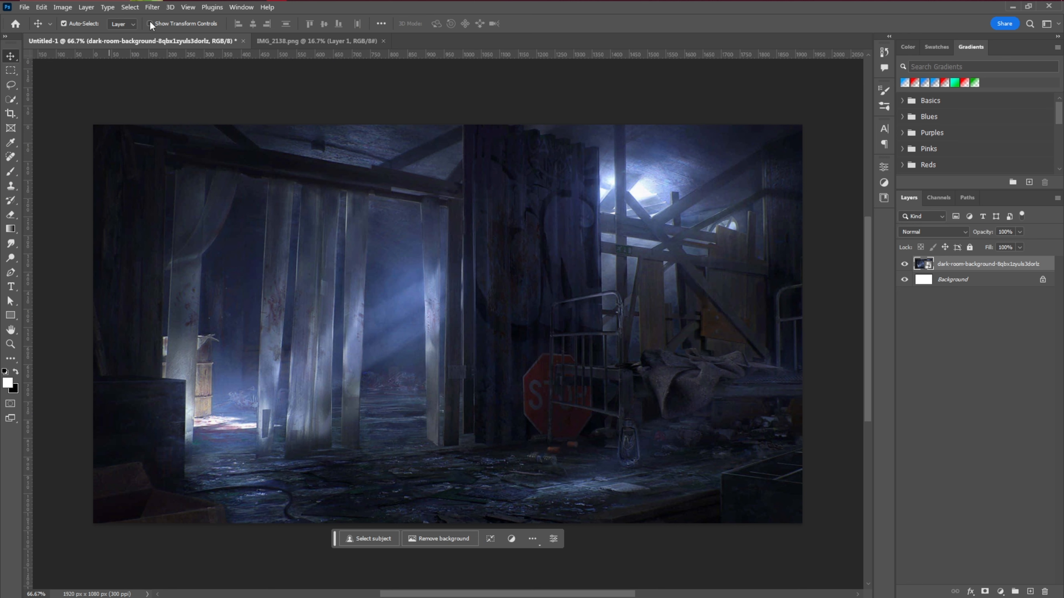
# Apply a Gaussian Blur smart filter to the dark room layer.
pyautogui.click(152, 8)
pyautogui.click(180, 14)
pyautogui.press('Return')
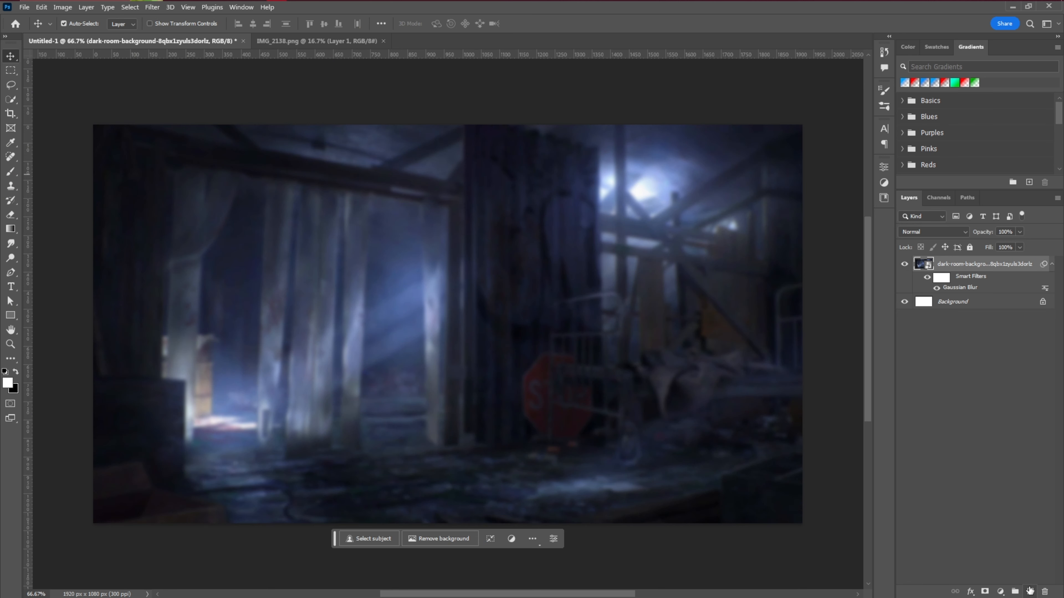
# Add a Solid Color fill layer above the dark room layer in brown 632800.
pyautogui.click(1000, 591)
pyautogui.click(1021, 398)
pyautogui.write('680000')
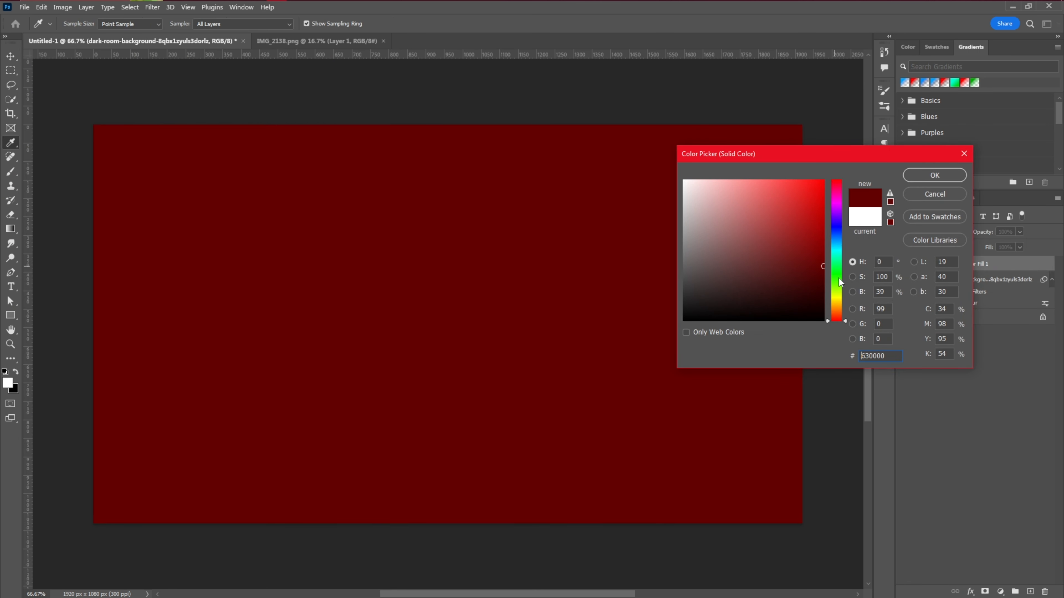
pyautogui.moveTo(841, 282); pyautogui.dragTo(841, 312)
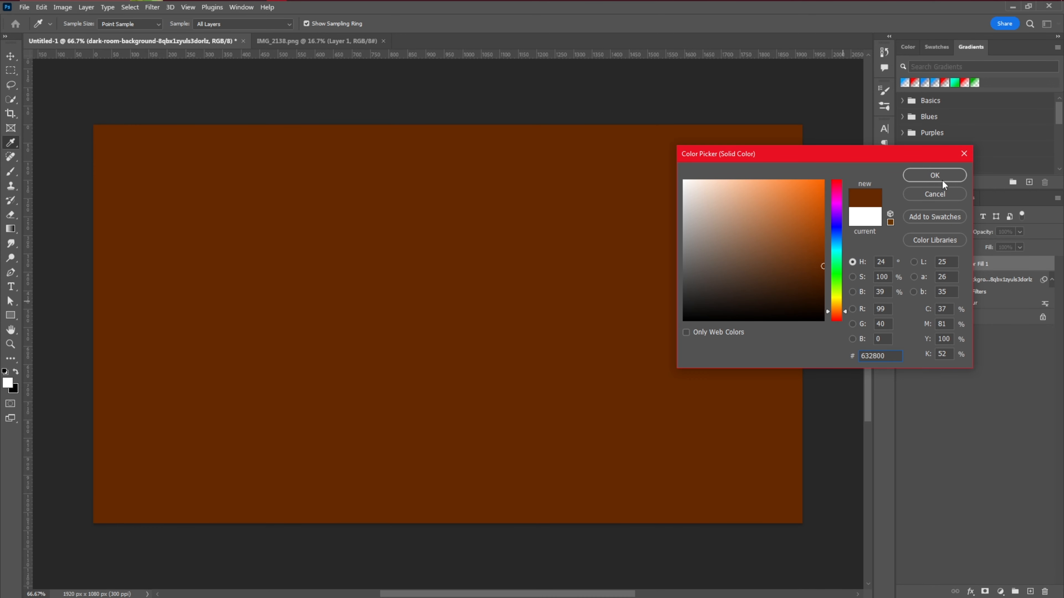
pyautogui.click(935, 175)
# Set the color fill layer's blend mode to Soft Light and change its color to dark red.
pyautogui.click(926, 231)
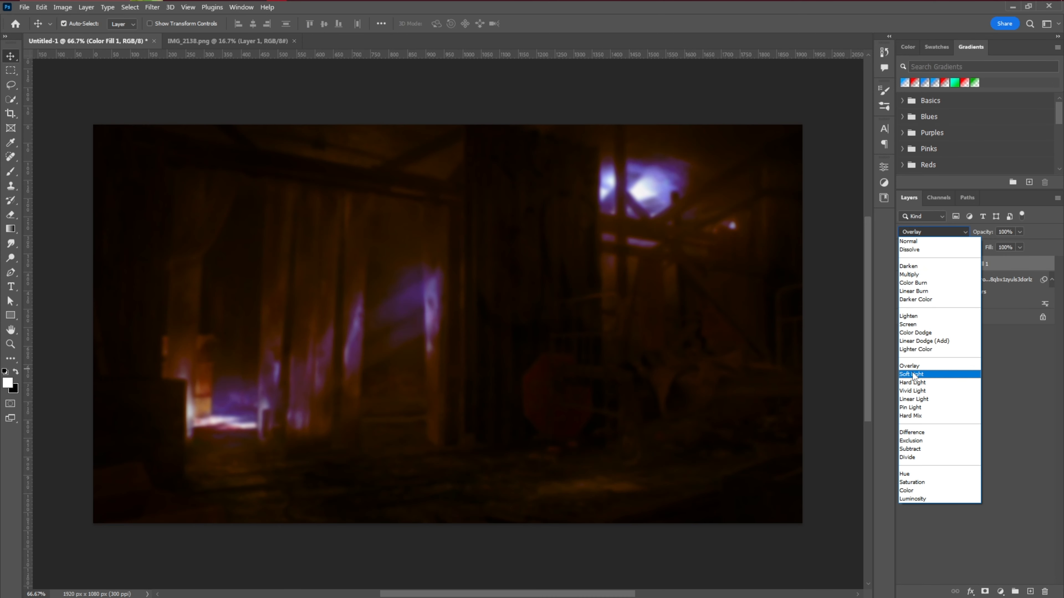
pyautogui.click(912, 374)
pyautogui.doubleClick(917, 265)
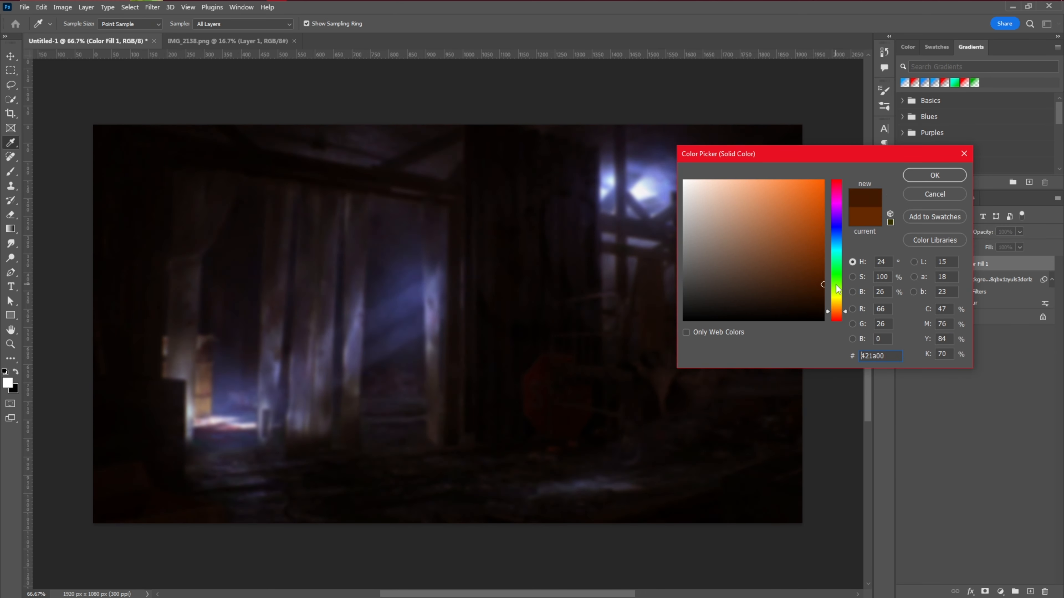
pyautogui.moveTo(836, 290); pyautogui.dragTo(836, 319)
pyautogui.press('Return')
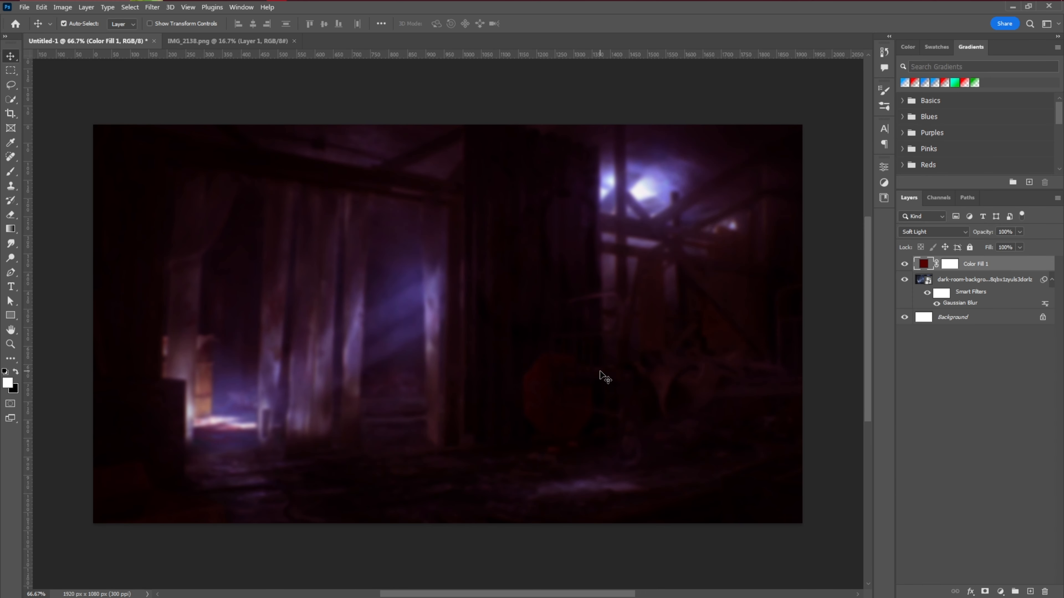
# Place the fire-glowing-particles image over the canvas in Lighten blend mode and apply a Motion Blur smart filter to it.
pyautogui.moveTo(603, 377); pyautogui.dragTo(423, 353)
pyautogui.click(549, 23)
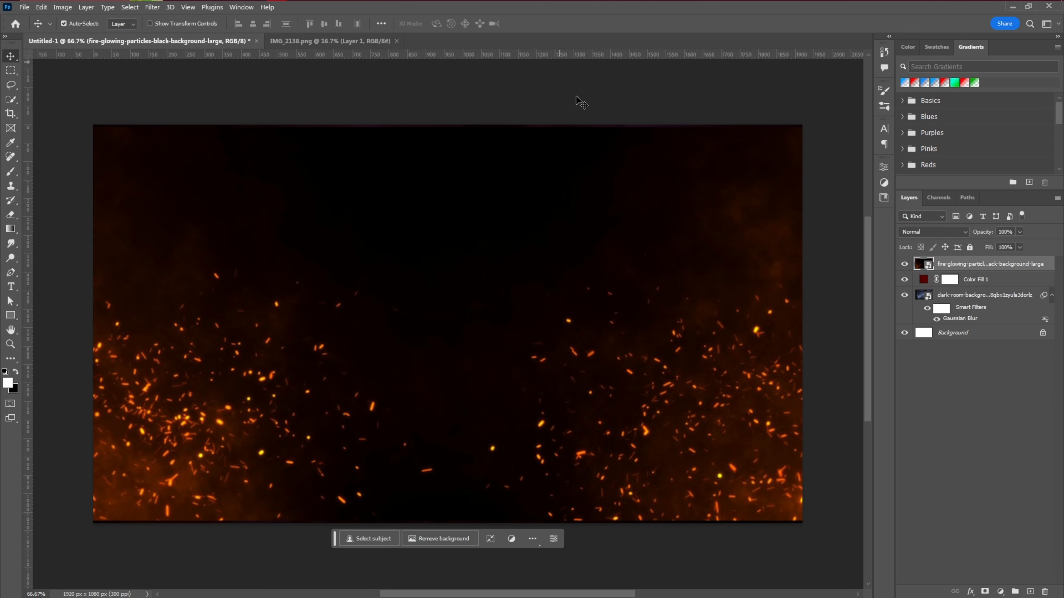
pyautogui.click(926, 236)
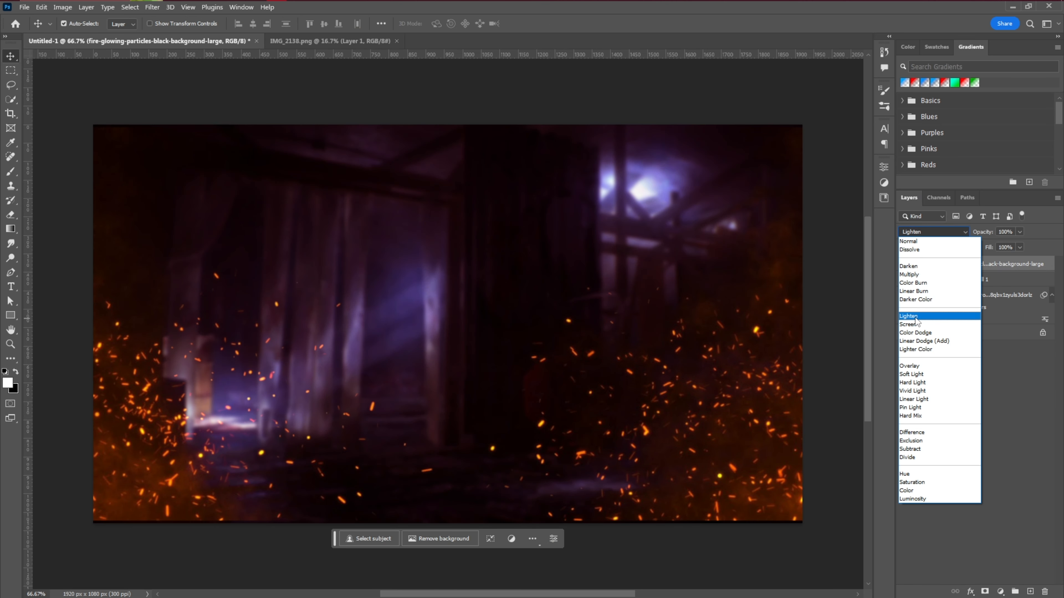
pyautogui.click(915, 318)
# Add a Hue/Saturation adjustment layer clipped to the fire particles layer.
pyautogui.click(1001, 591)
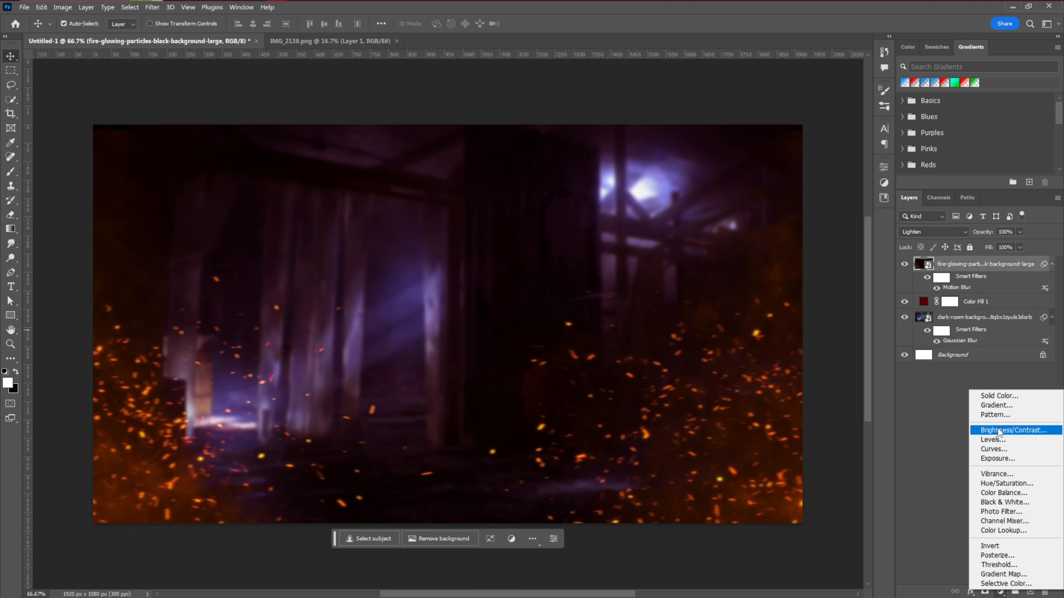
pyautogui.click(1005, 483)
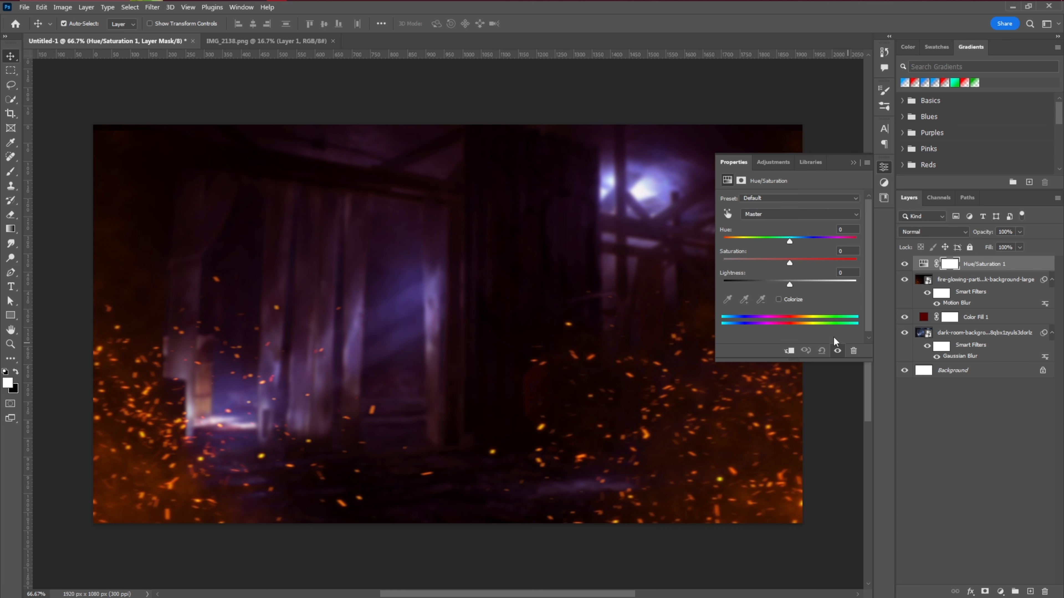
pyautogui.click(789, 353)
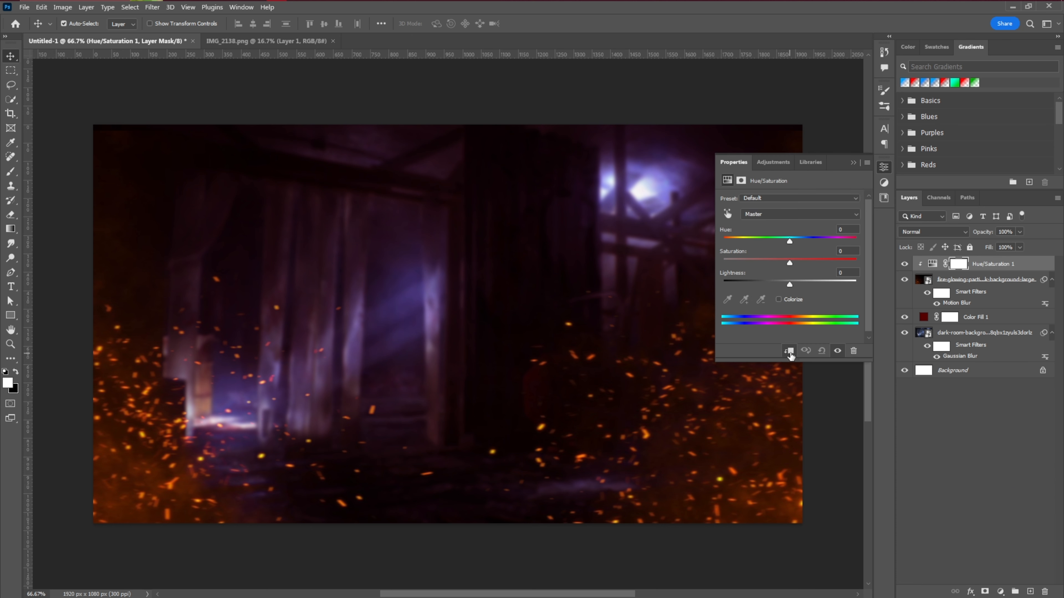
# Colorize the fire particles purple with the Hue/Saturation adjustment, using hue 278 and saturation 100.
pyautogui.click(779, 299)
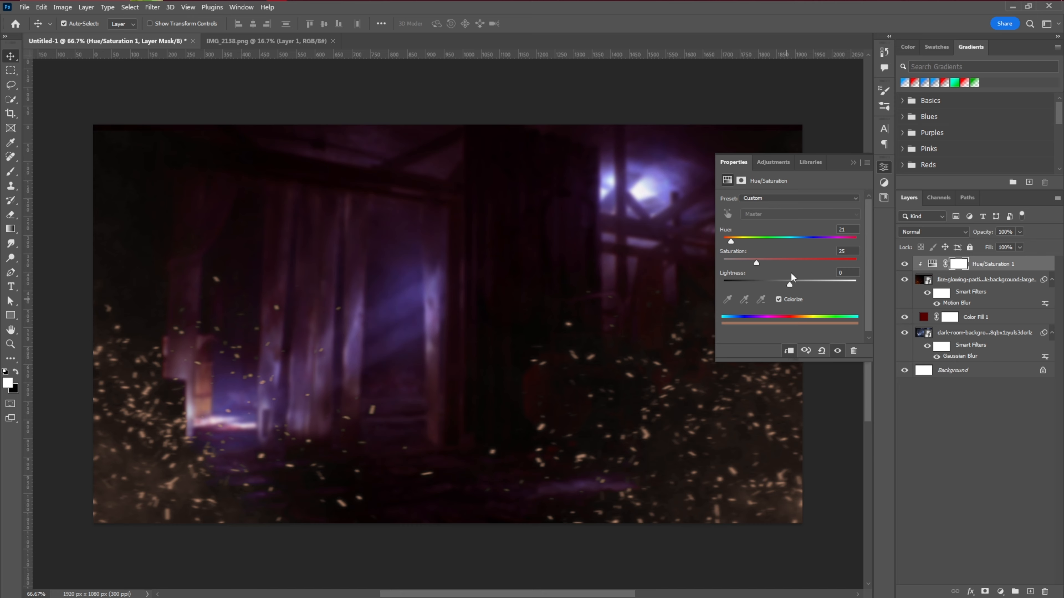
pyautogui.moveTo(778, 264); pyautogui.dragTo(866, 263)
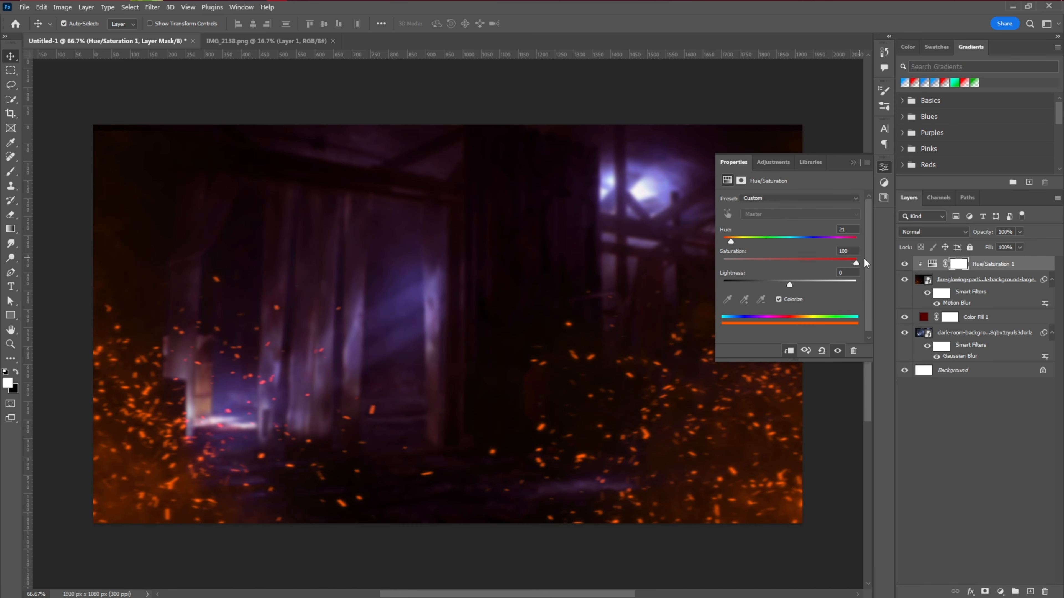
pyautogui.click(770, 239)
pyautogui.moveTo(771, 241); pyautogui.dragTo(823, 242)
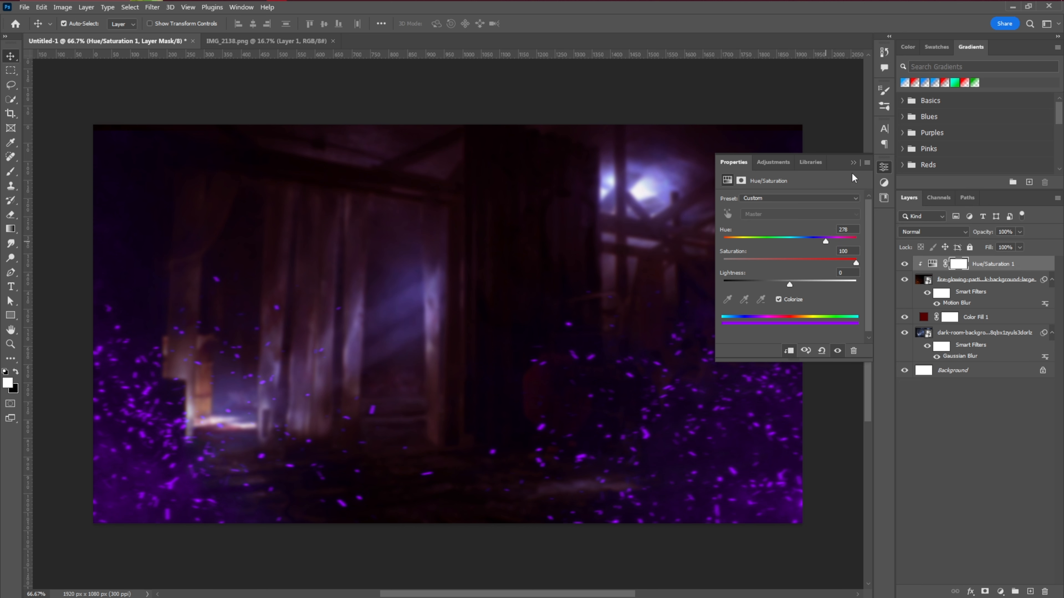
pyautogui.click(853, 163)
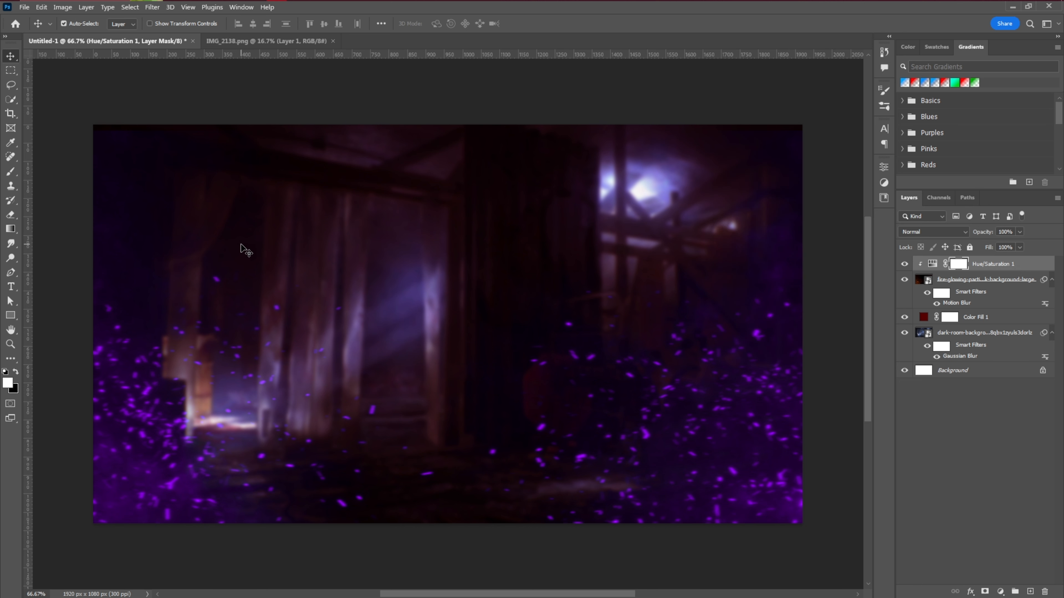
# Bring the cut-out man from IMG_2138.png into the thumbnail document, scaled to about 34%, tilted slightly counter-clockwise and placed near the canvas center.
pyautogui.click(267, 41)
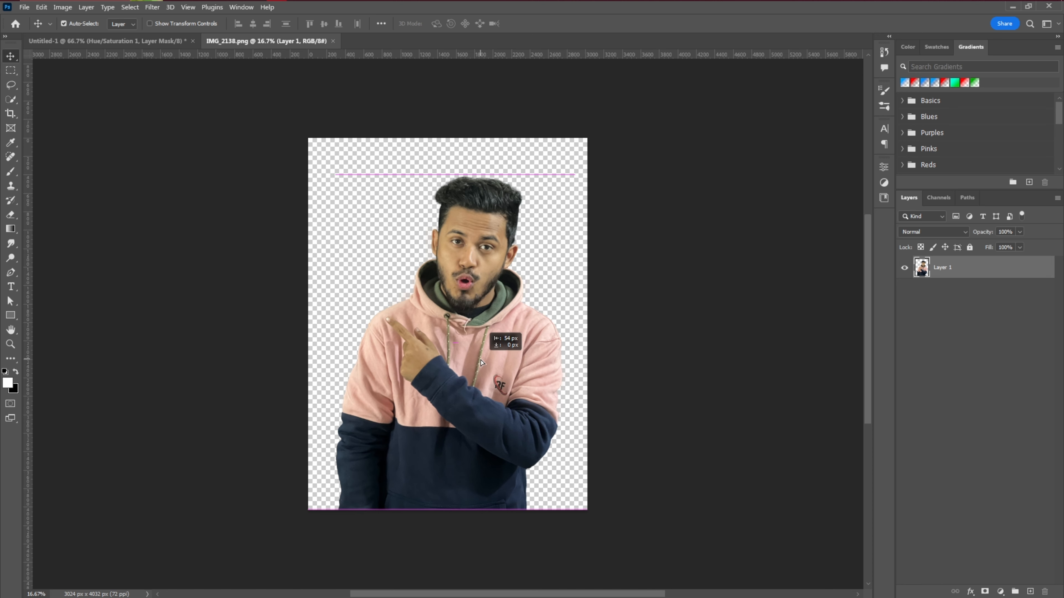
pyautogui.moveTo(482, 355); pyautogui.dragTo(235, 225)
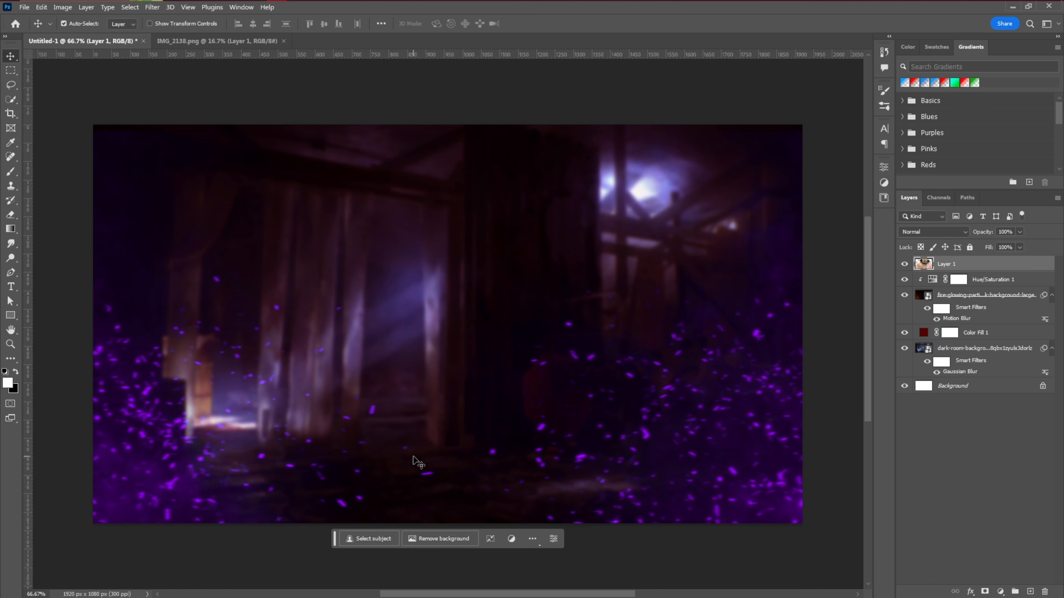
pyautogui.hotkey('ctrl', 't')
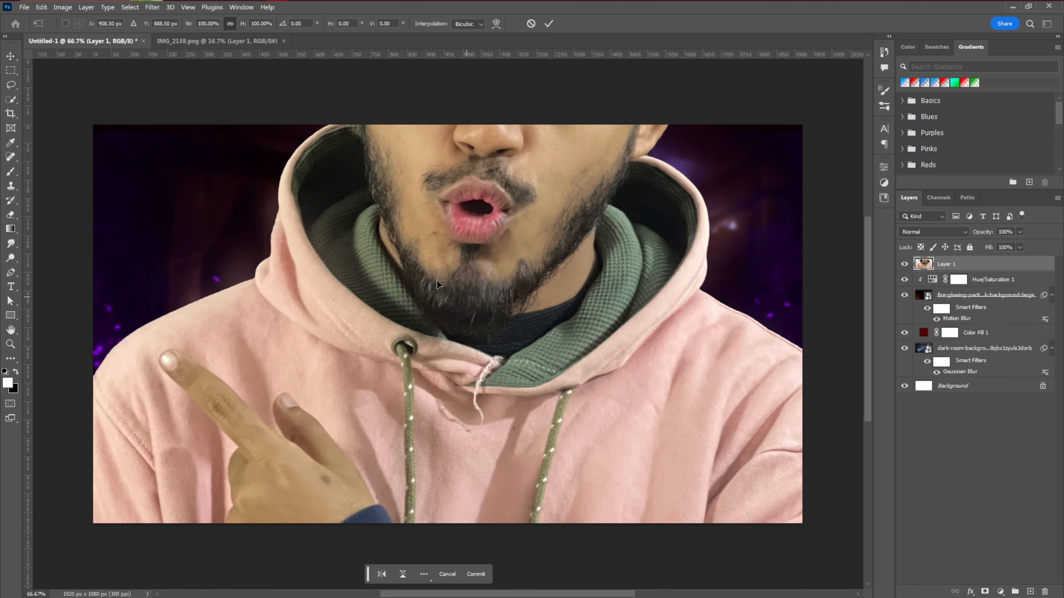
pyautogui.moveTo(189, 24); pyautogui.dragTo(150, 36)
pyautogui.moveTo(489, 359); pyautogui.dragTo(453, 288)
pyautogui.moveTo(549, 565); pyautogui.dragTo(627, 573)
pyautogui.moveTo(480, 339); pyautogui.dragTo(499, 341)
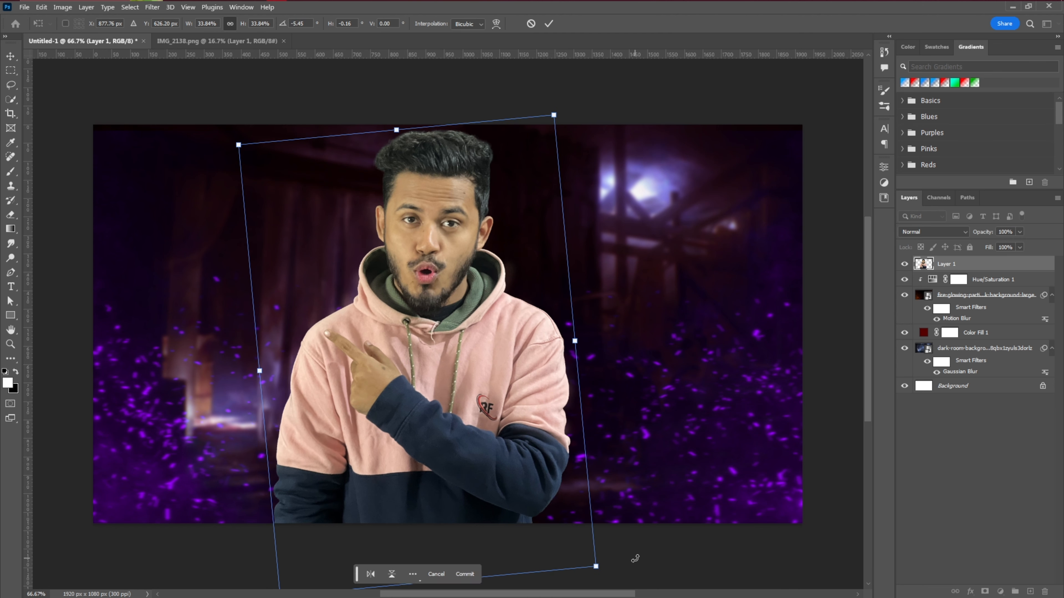
pyautogui.press('Return')
# Shift the hue of the fire particles' Hue/Saturation adjustment to a bright blue.
pyautogui.doubleClick(932, 280)
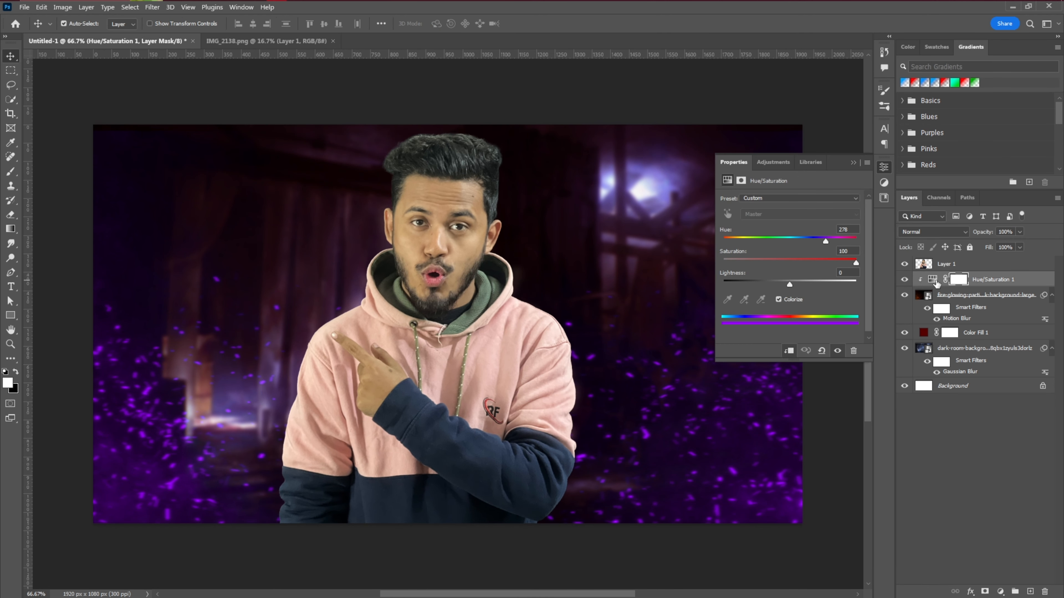
pyautogui.moveTo(827, 242); pyautogui.dragTo(800, 243)
pyautogui.click(857, 164)
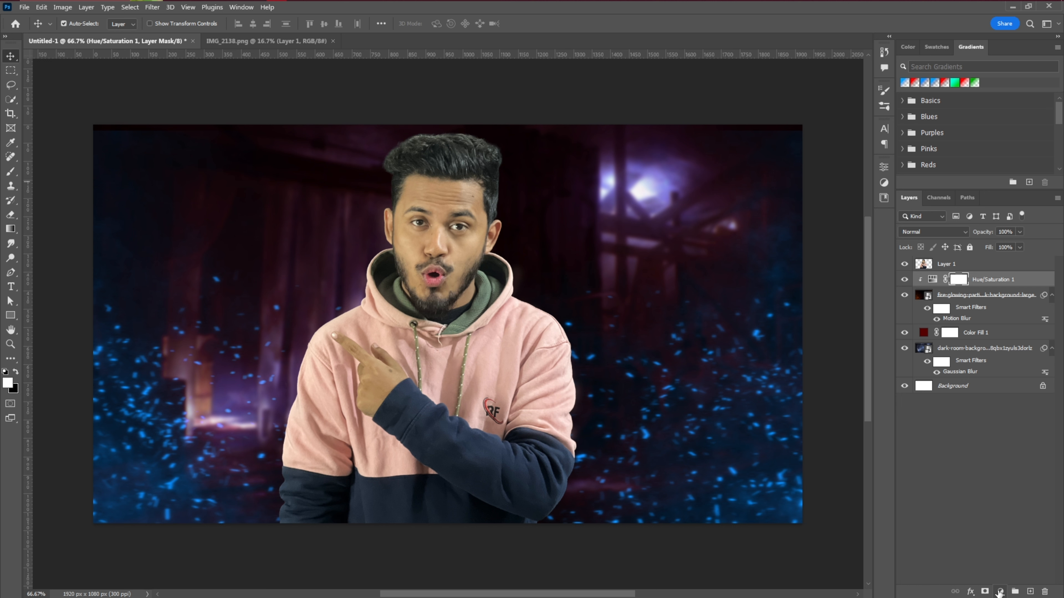
# Add a new layer beneath the man, fill it with black and set its blend mode to Screen.
pyautogui.click(1030, 591)
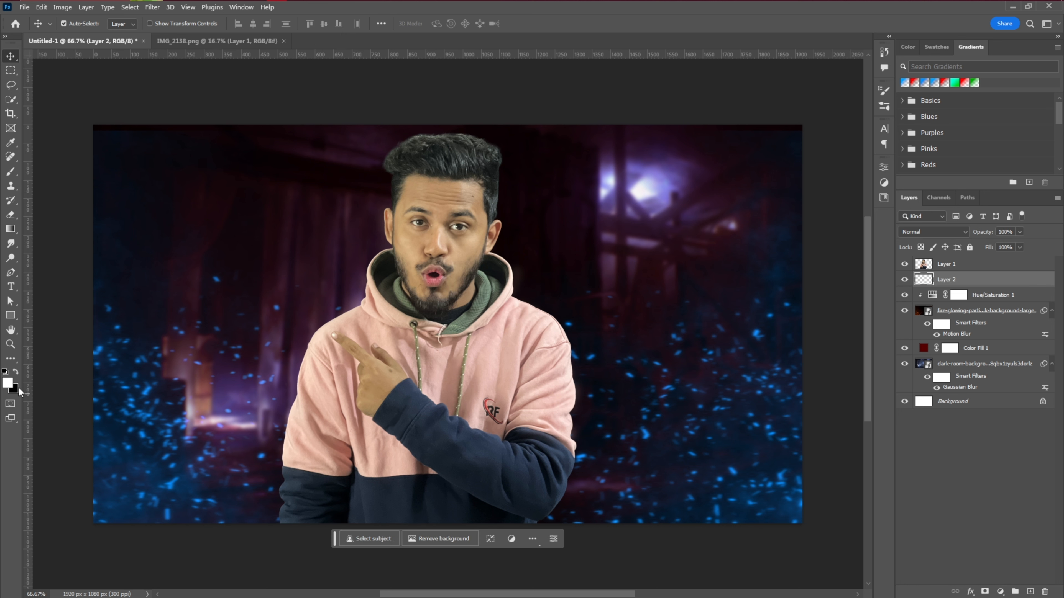
pyautogui.click(41, 7)
pyautogui.click(51, 179)
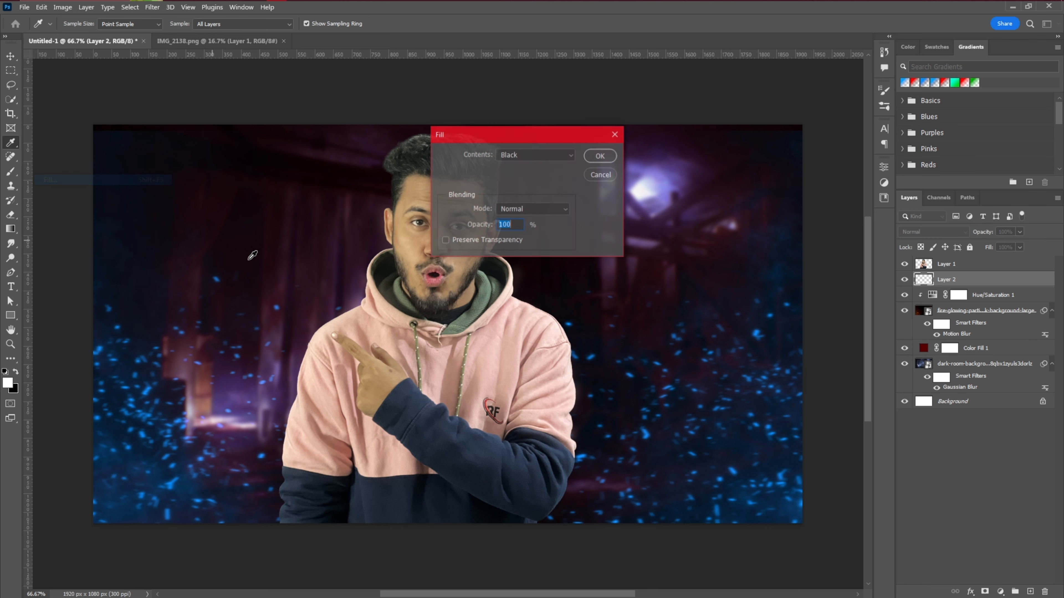
pyautogui.click(535, 154)
pyautogui.click(515, 240)
pyautogui.click(600, 156)
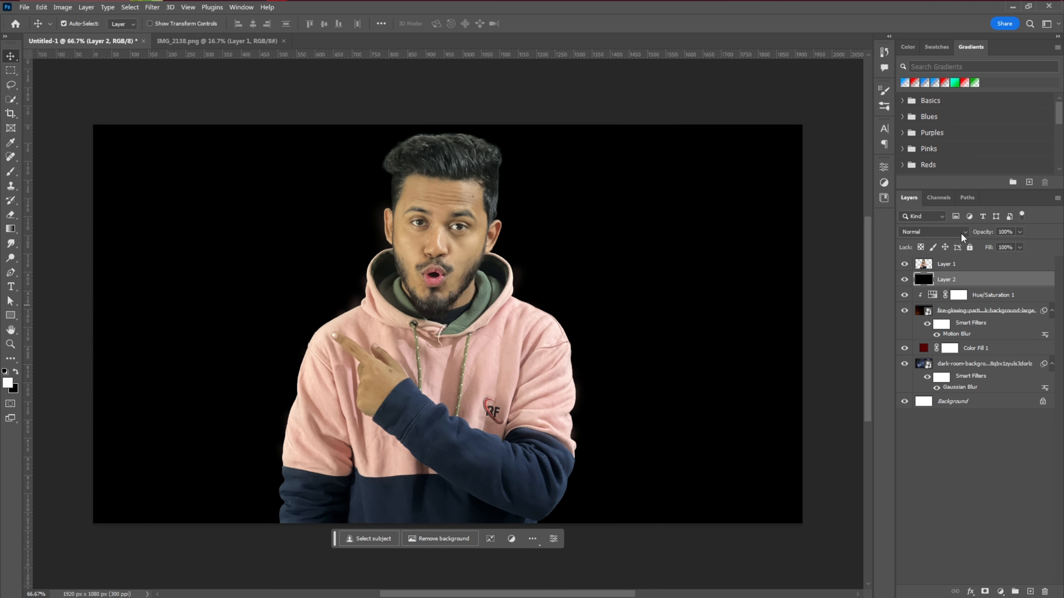
pyautogui.click(959, 232)
pyautogui.click(933, 322)
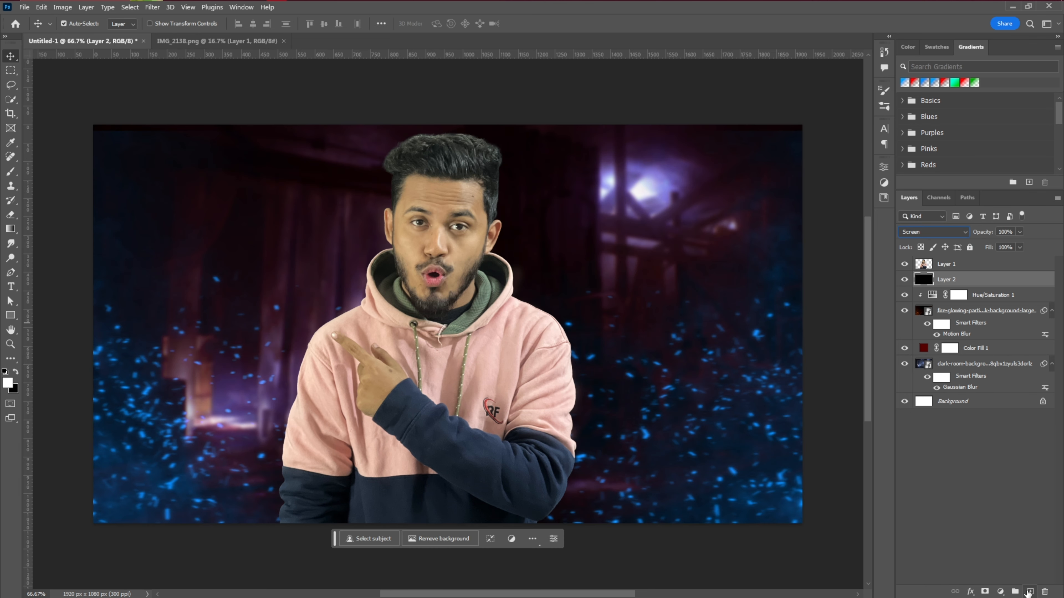
# Add an empty layer and a Gradient Map adjustment layer, both clipped to the black Screen layer.
pyautogui.click(1029, 592)
pyautogui.rightClick(970, 281)
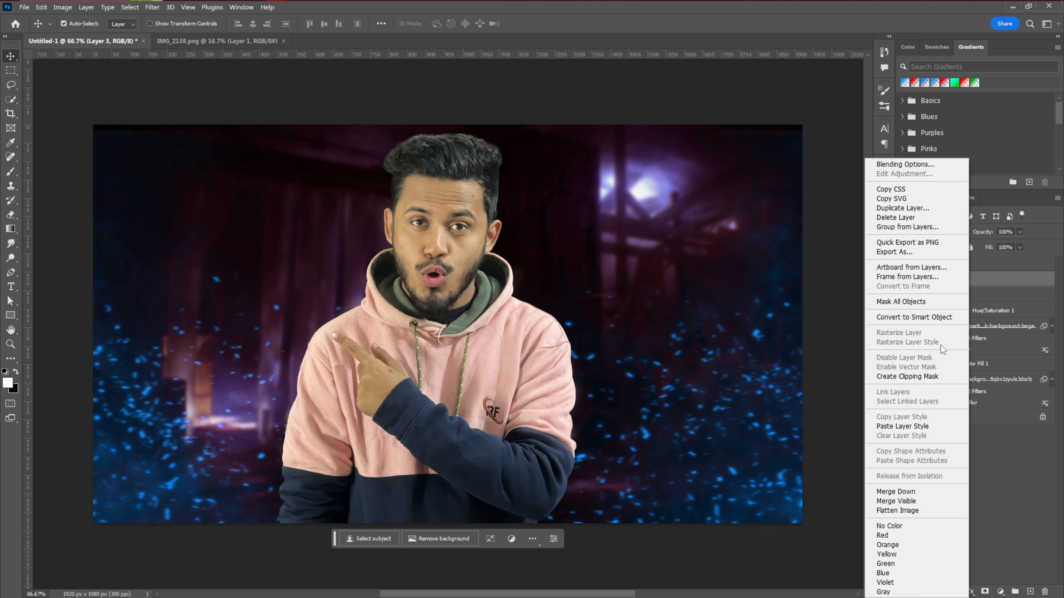
pyautogui.click(930, 378)
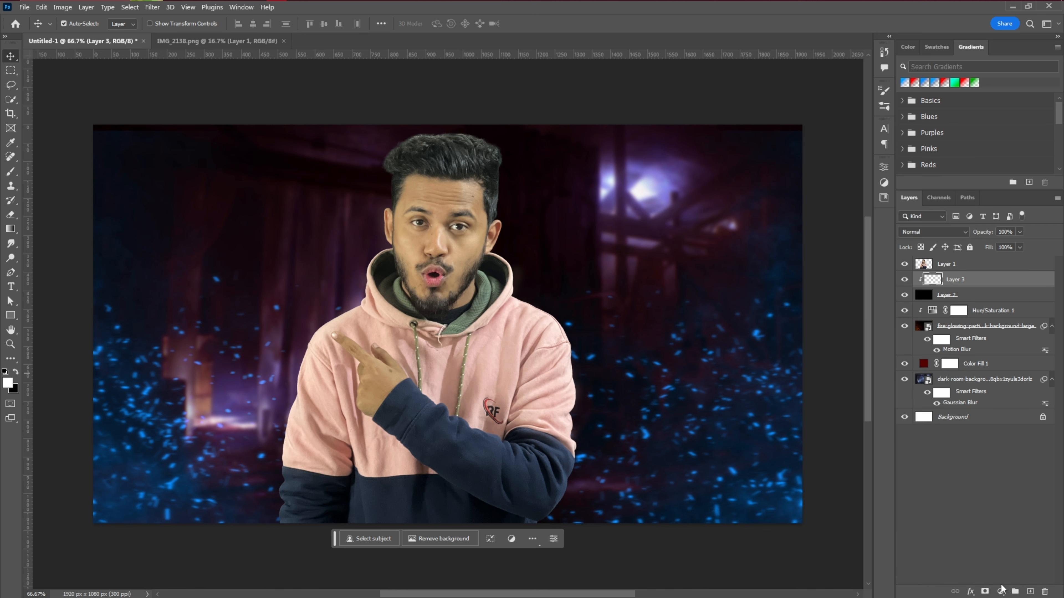
pyautogui.click(1001, 588)
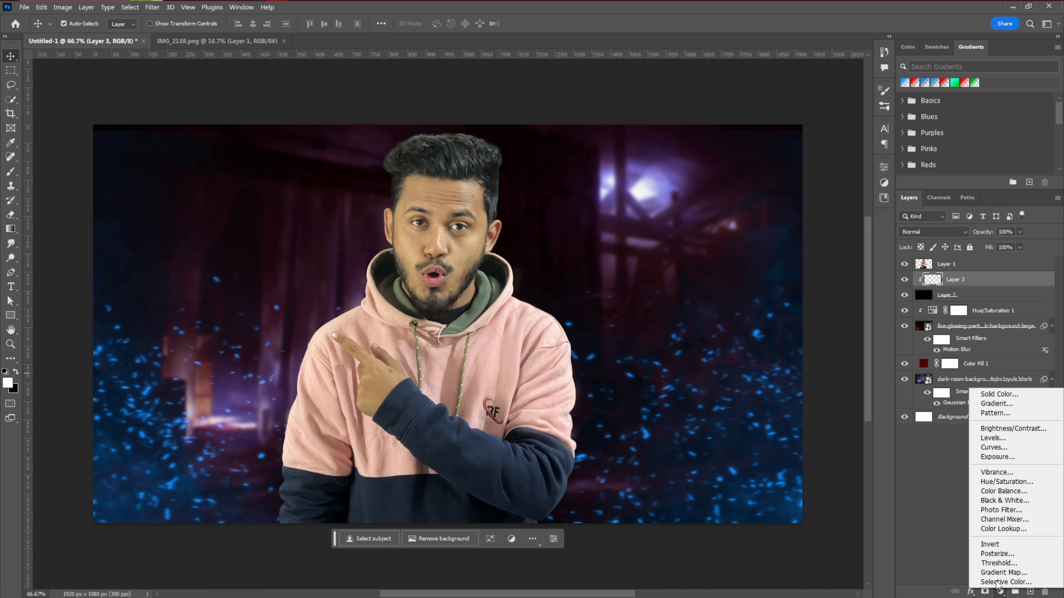
pyautogui.click(1009, 573)
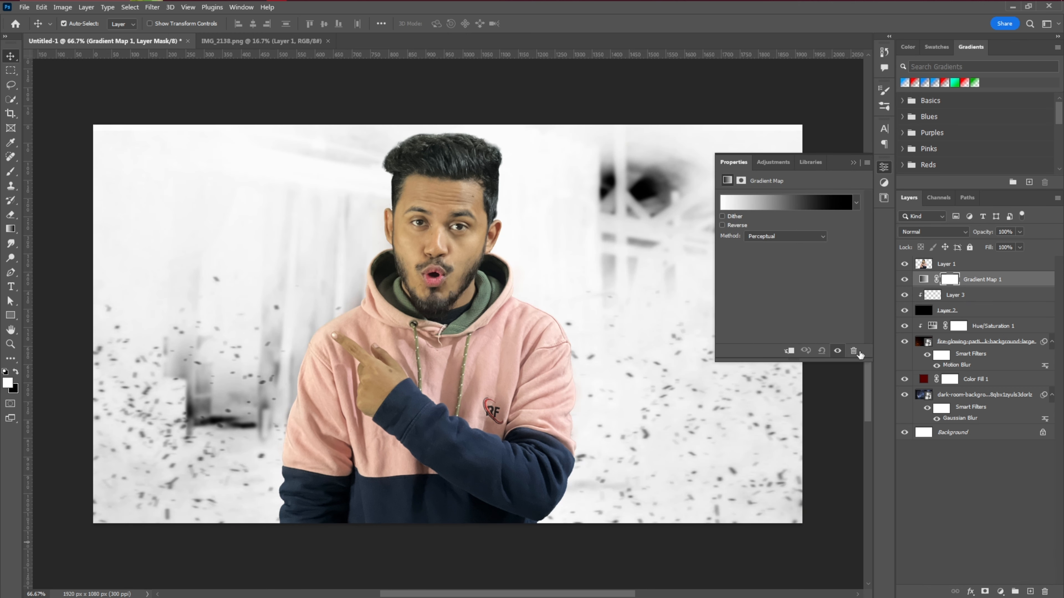
pyautogui.click(790, 352)
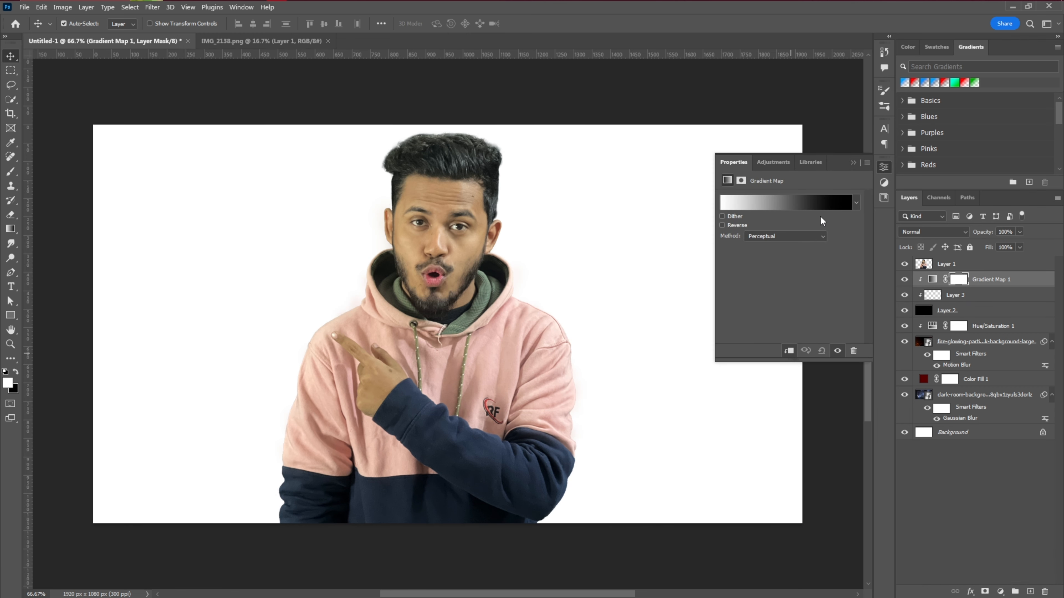
# Rearrange the Gradient Map's stops so the gradient runs from black at location 0 to white at location 100.
pyautogui.click(820, 204)
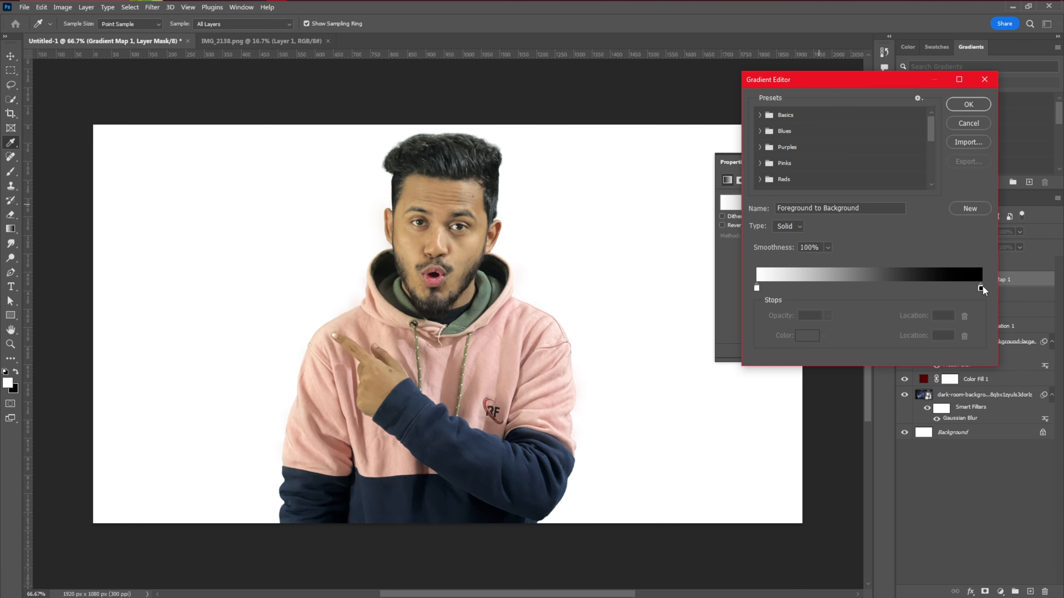
pyautogui.moveTo(981, 288)
pyautogui.mouseDown()
pyautogui.moveTo(760, 290)
pyautogui.moveTo(980, 289)
pyautogui.mouseUp()
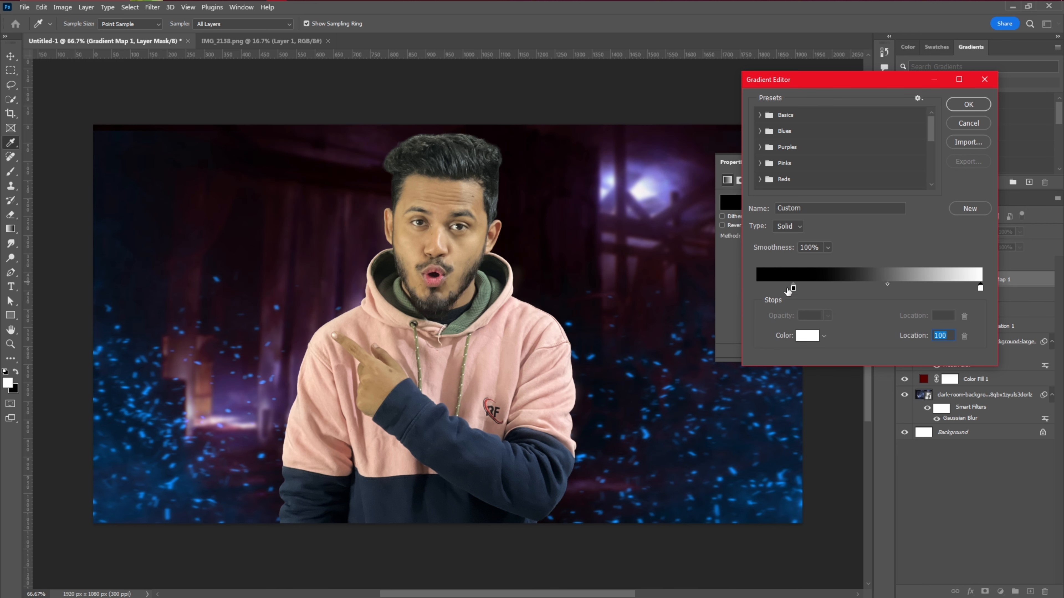
pyautogui.moveTo(790, 289); pyautogui.dragTo(738, 295)
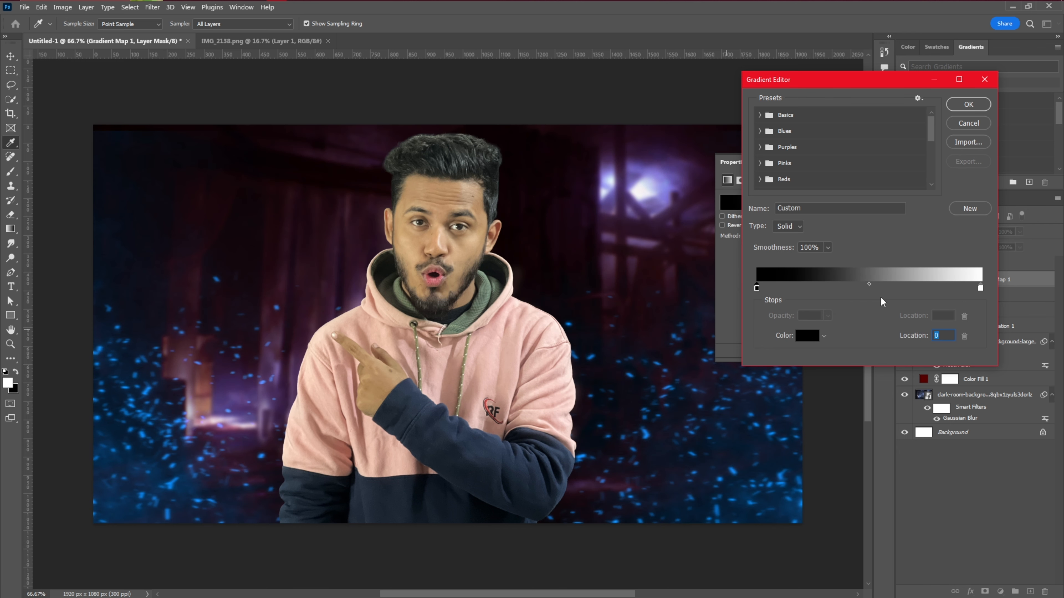
# Insert a hot pink color stop at location 47 between the gradient's black and white stops.
pyautogui.click(862, 288)
pyautogui.doubleClick(861, 289)
pyautogui.moveTo(800, 235); pyautogui.dragTo(848, 138)
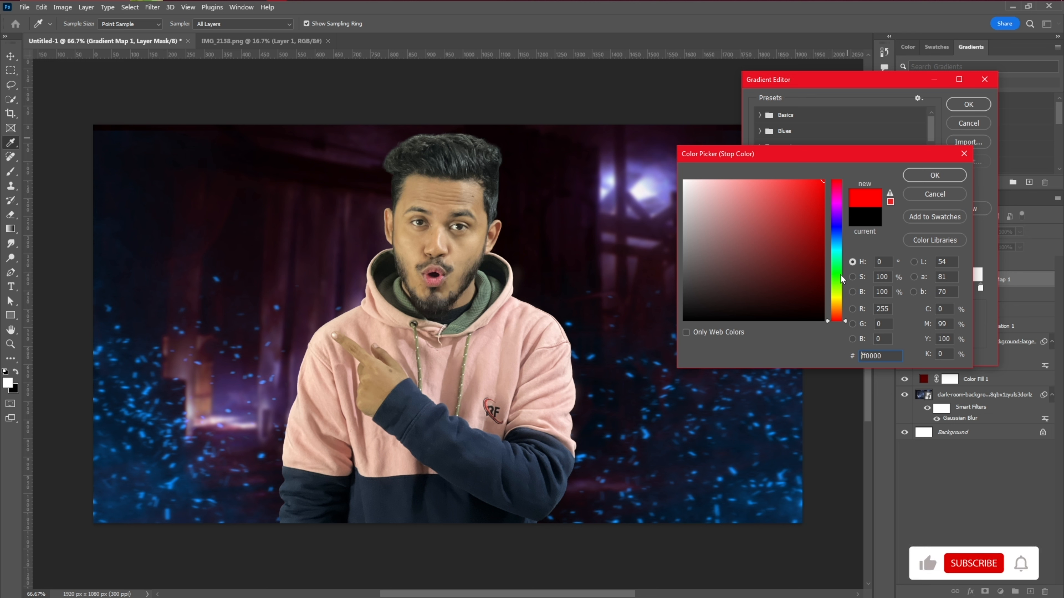
pyautogui.moveTo(840, 274); pyautogui.dragTo(848, 192)
pyautogui.click(963, 174)
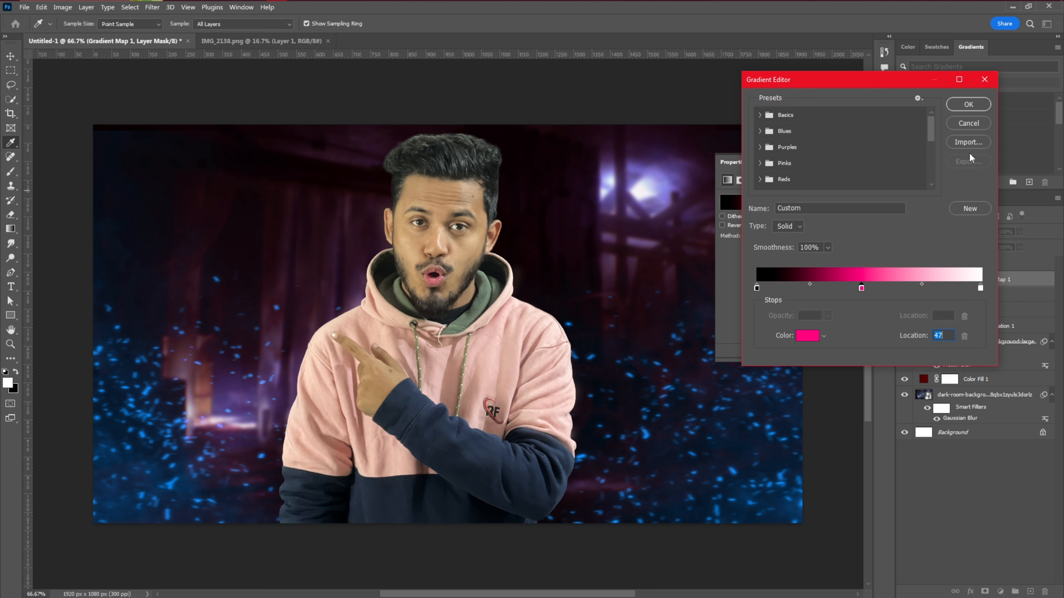
pyautogui.click(968, 104)
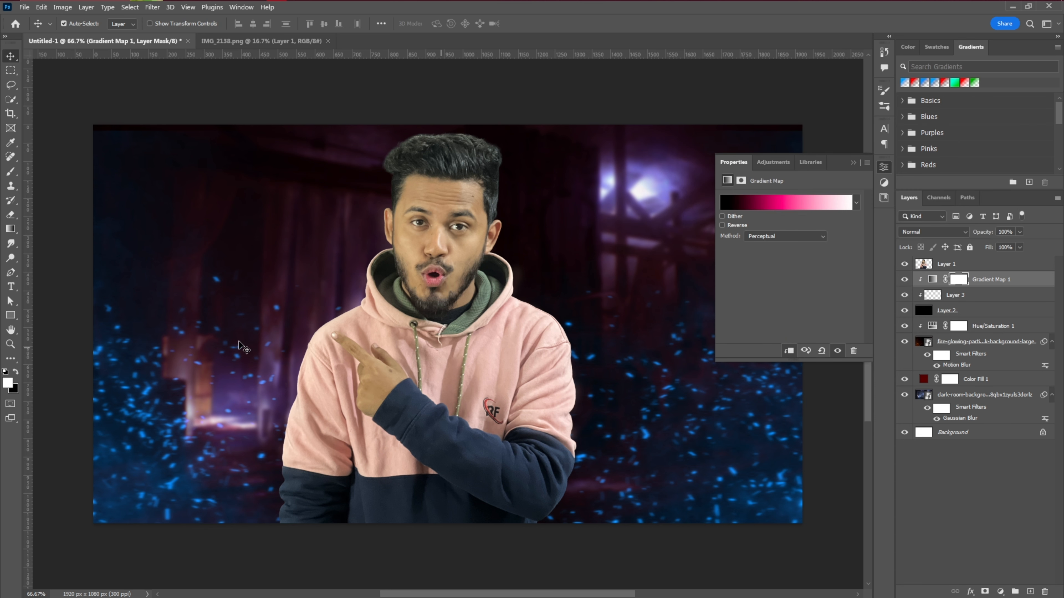
# Paint a first soft white glow behind the man's torso on the empty clipped layer with a very large brush at 100% opacity.
pyautogui.click(11, 171)
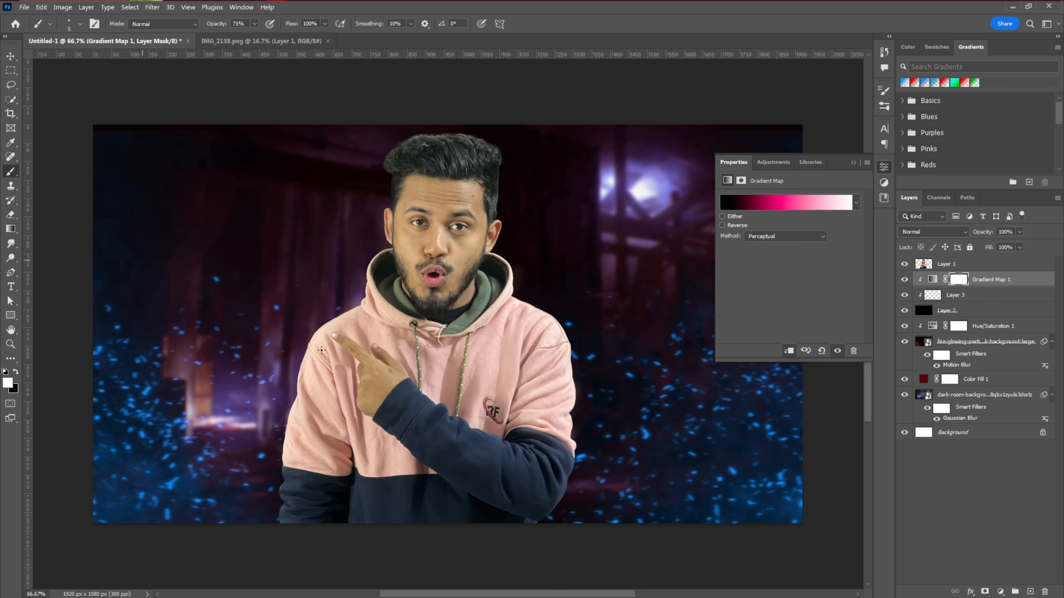
pyautogui.moveTo(396, 375)
pyautogui.mouseDown()
pyautogui.moveTo(440, 379)
pyautogui.moveTo(413, 382)
pyautogui.moveTo(471, 417)
pyautogui.mouseUp()
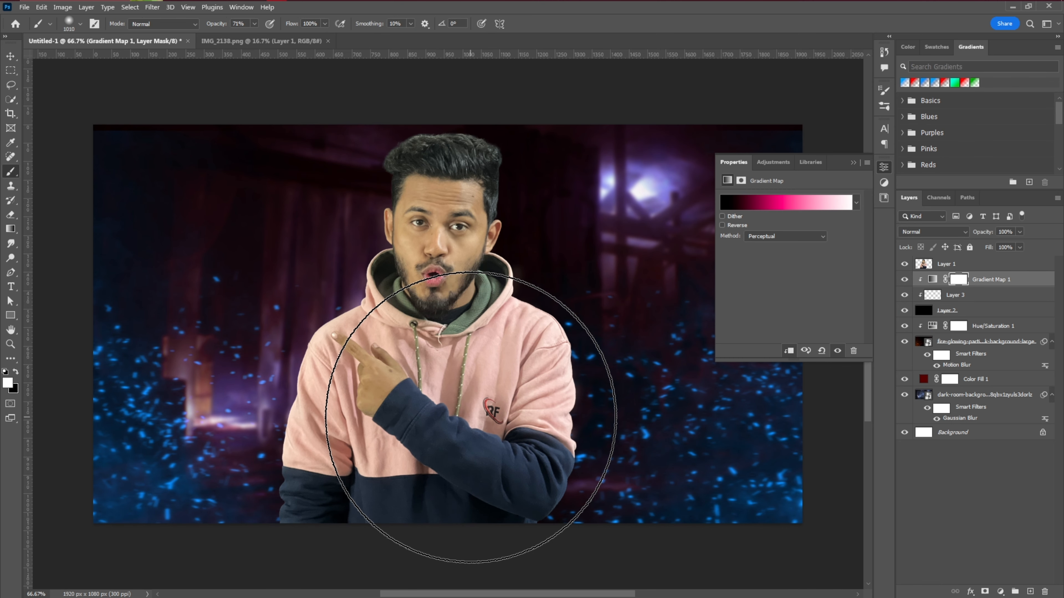
pyautogui.press('0')
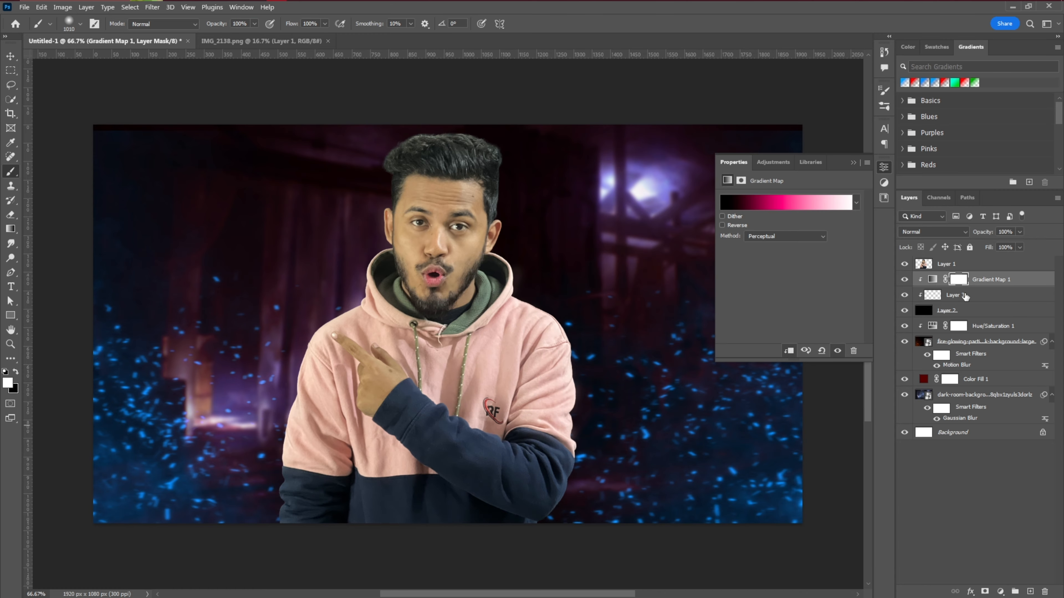
pyautogui.click(966, 297)
pyautogui.click(436, 412)
pyautogui.moveTo(436, 412); pyautogui.dragTo(562, 405)
pyautogui.click(432, 398)
pyautogui.hotkey('ctrl', 'z')
pyautogui.click(428, 429)
pyautogui.moveTo(428, 430); pyautogui.dragTo(289, 420)
pyautogui.hotkey('ctrl', 'z')
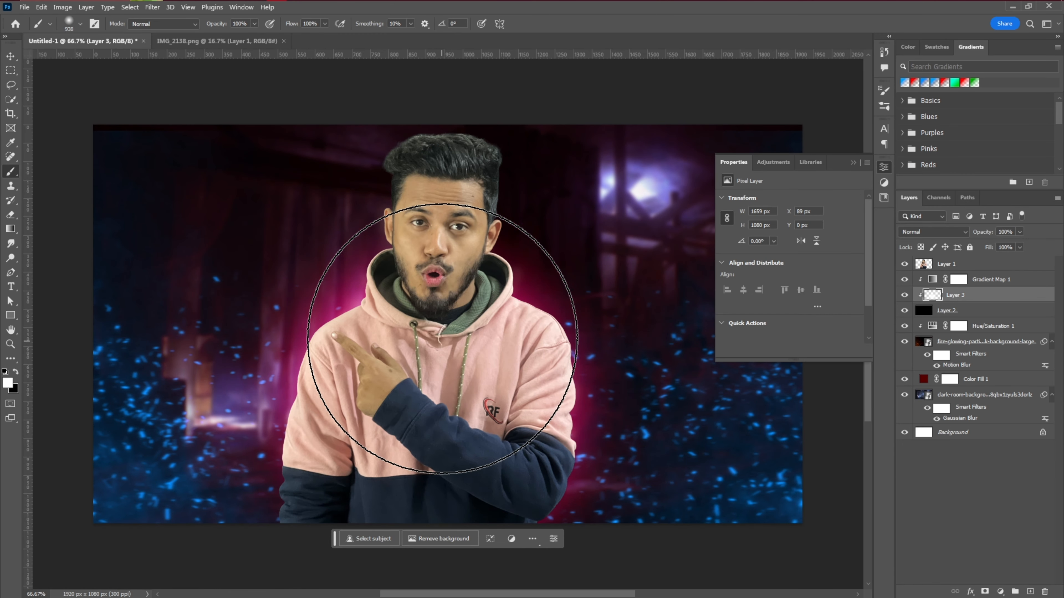
# Build up the glow behind the man's head, chest and lower body with large soft brush dabs.
pyautogui.click(442, 339)
pyautogui.click(436, 429)
pyautogui.hotkey('ctrl', 'z')
pyautogui.click(397, 520)
pyautogui.click(435, 227)
pyautogui.click(433, 323)
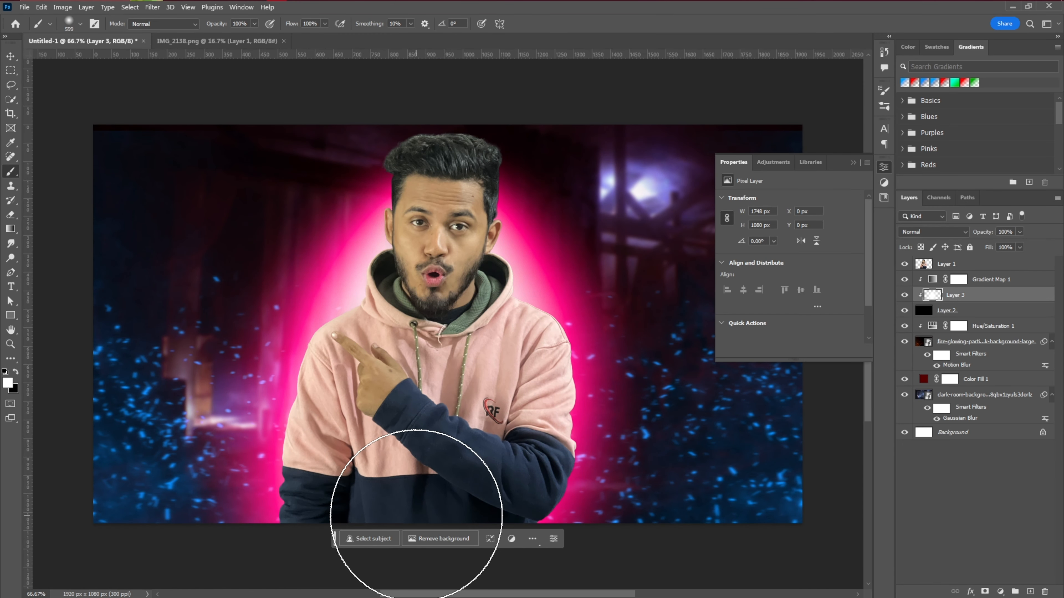
# Change the Gradient Map's middle stop from pink to a blue-violet.
pyautogui.click(932, 279)
pyautogui.click(769, 203)
pyautogui.doubleClick(869, 288)
pyautogui.click(833, 221)
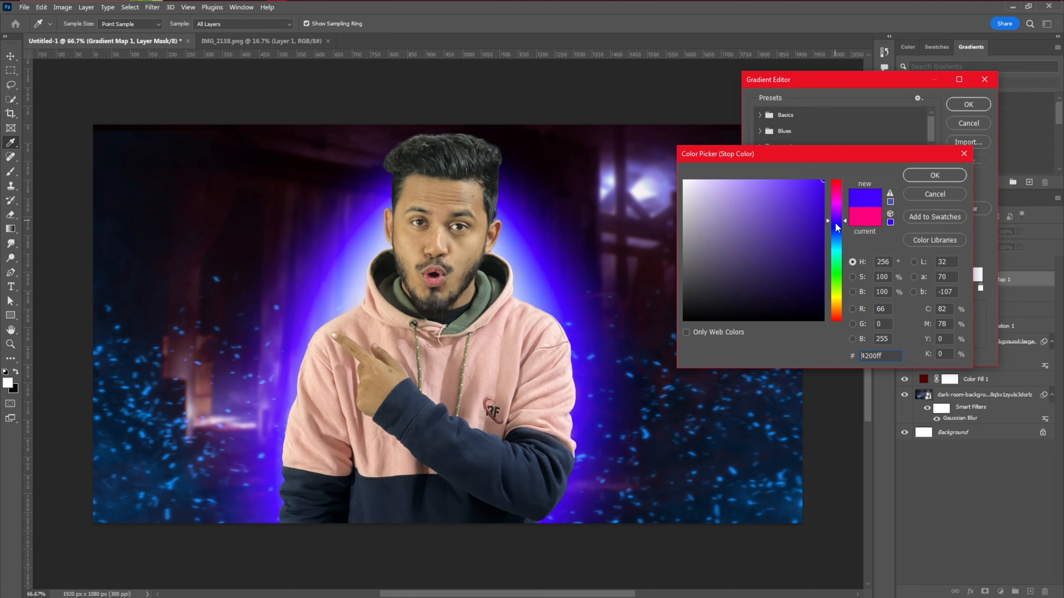
pyautogui.click(935, 175)
pyautogui.click(968, 104)
pyautogui.click(859, 159)
# Change the Color Fill layer over the dark room from dark red to dark violet.
pyautogui.doubleClick(924, 379)
pyautogui.moveTo(837, 221); pyautogui.dragTo(830, 242)
pyautogui.click(935, 175)
pyautogui.doubleClick(924, 379)
pyautogui.click(935, 175)
# Change the Gradient Map's middle stop to purple and set the fire particles' Hue/Saturation hue to 287.
pyautogui.click(933, 325)
pyautogui.doubleClick(933, 280)
pyautogui.click(785, 210)
pyautogui.doubleClick(868, 287)
pyautogui.click(934, 175)
pyautogui.click(968, 104)
pyautogui.doubleClick(933, 325)
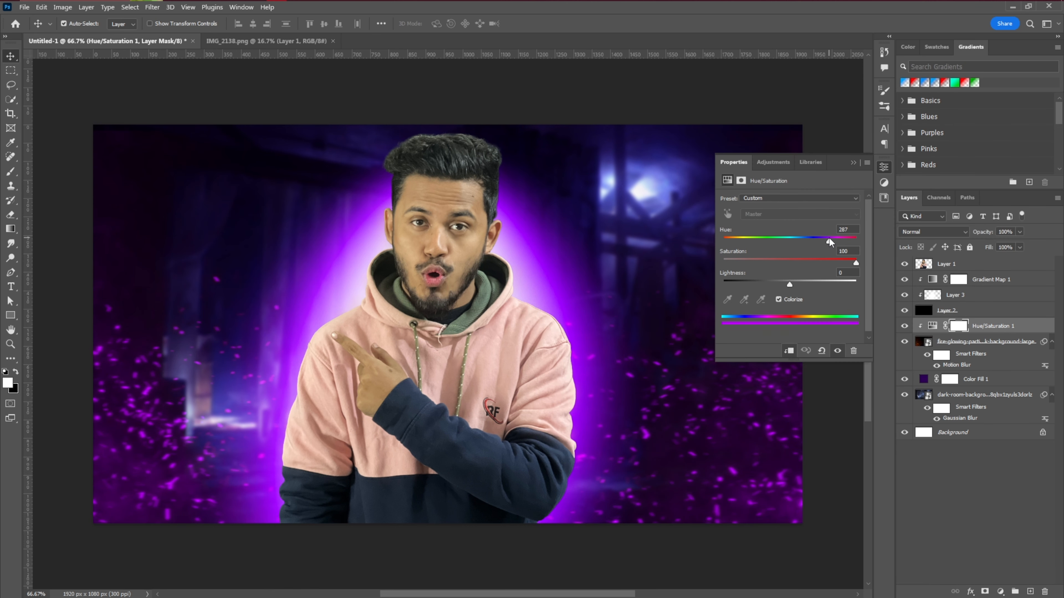
pyautogui.click(779, 371)
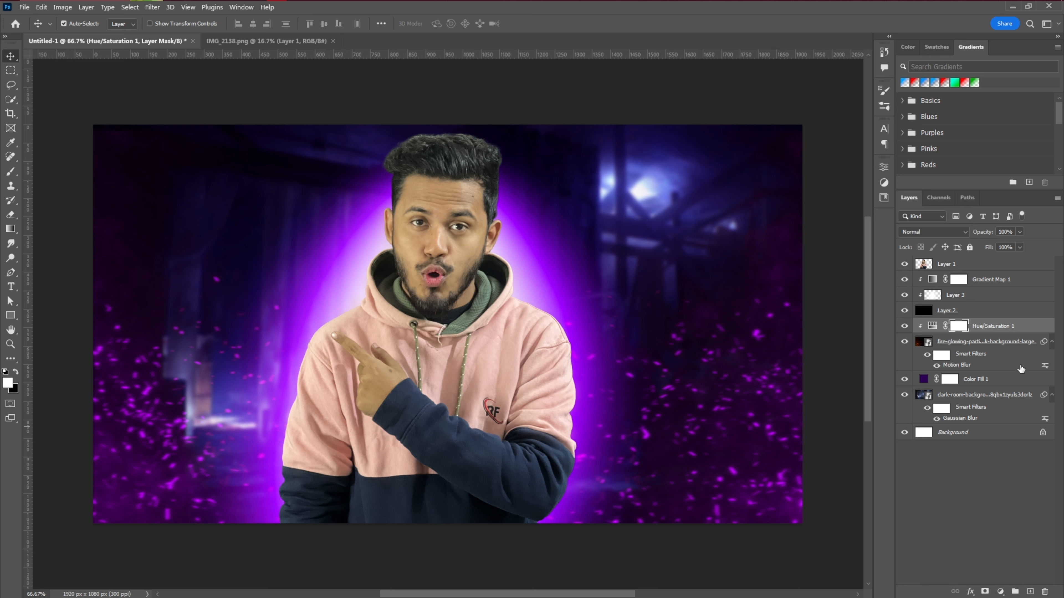
# Duplicate the black Screen layer, glow layer and Gradient Map above the man, and delete the copied painted glow layer.
pyautogui.click(979, 306)
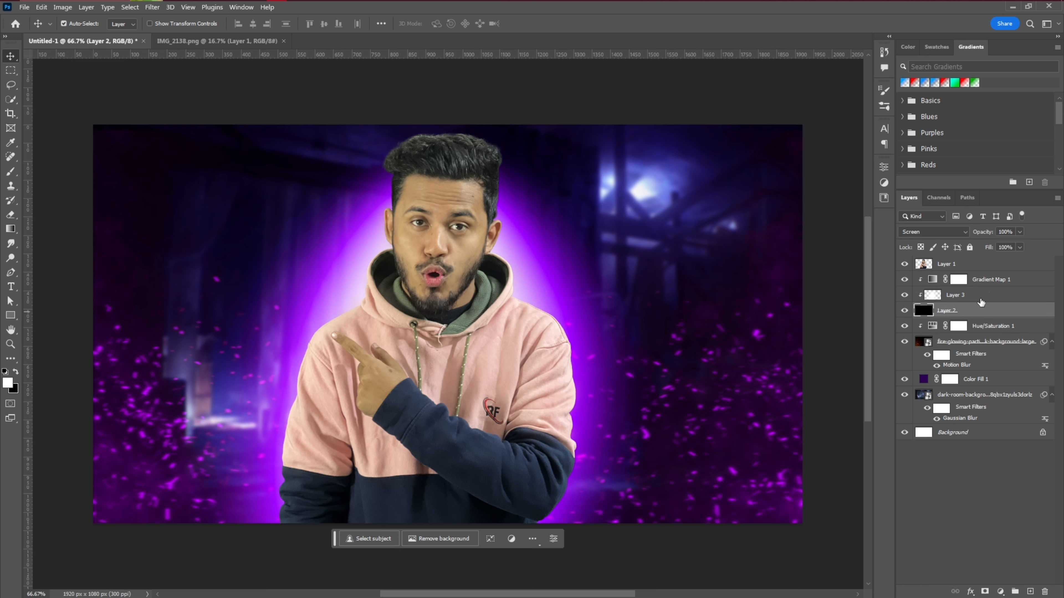
pyautogui.keyDown('shift'); pyautogui.click(1001, 280); pyautogui.keyUp('shift')
pyautogui.moveTo(968, 315); pyautogui.dragTo(961, 264)
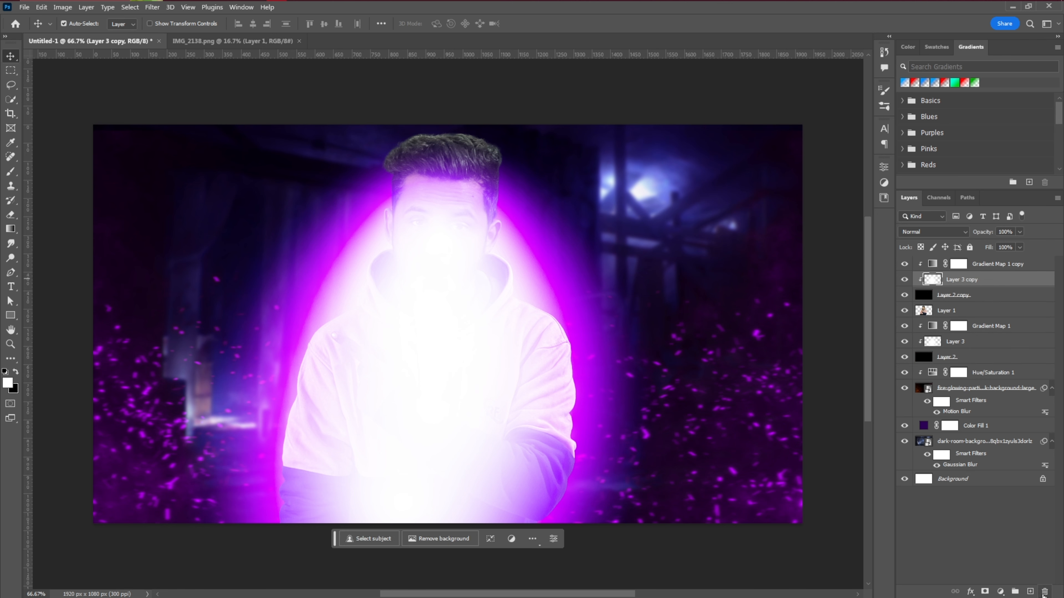
pyautogui.click(1044, 592)
# Add an empty clipped layer beneath the copied Gradient Map and set the soft brush's opacity to 77%.
pyautogui.click(481, 226)
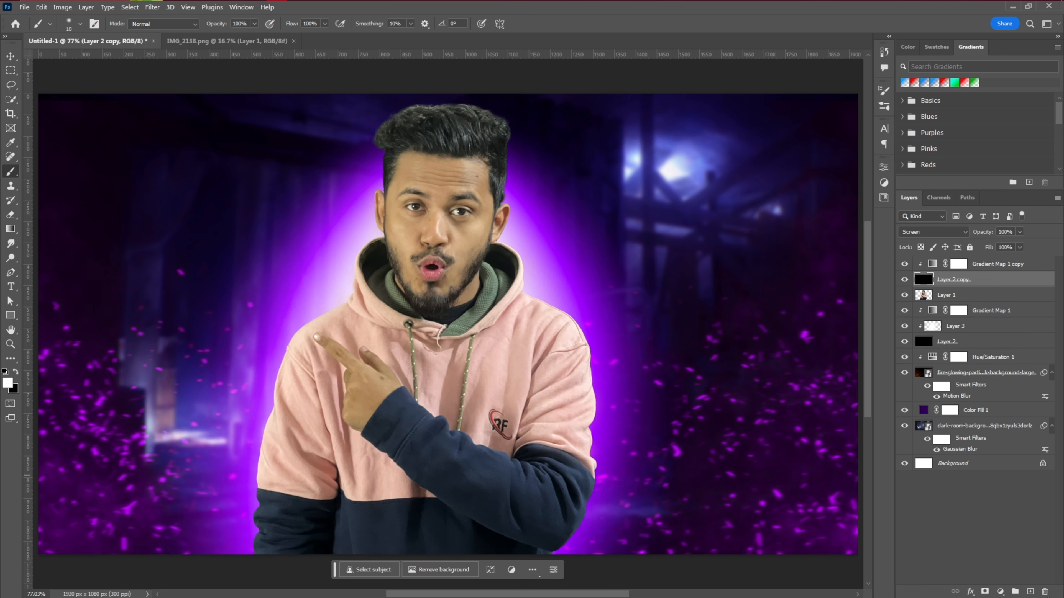
pyautogui.click(1031, 591)
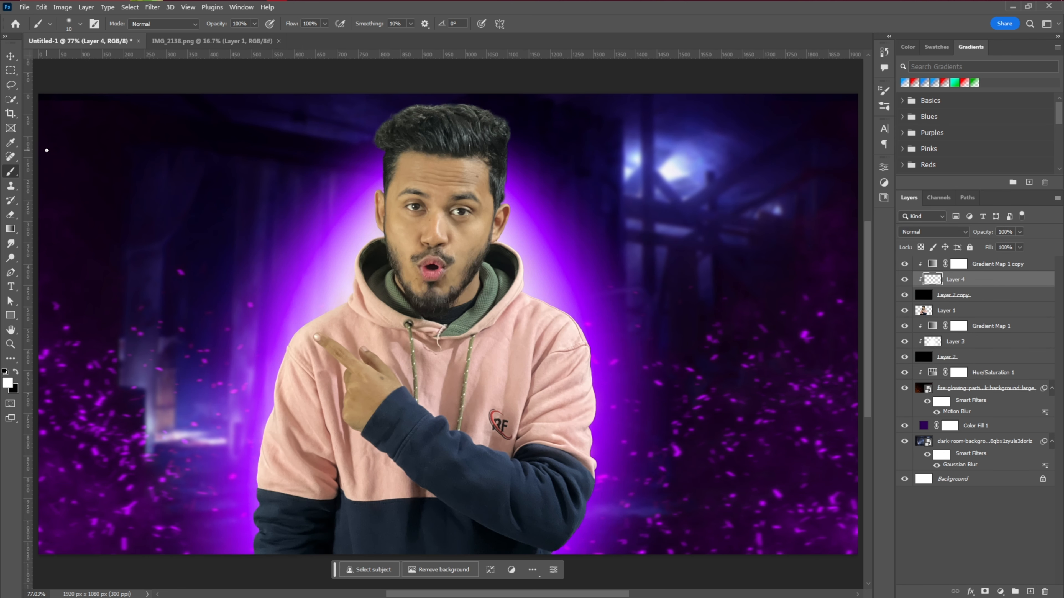
pyautogui.rightClick(496, 255)
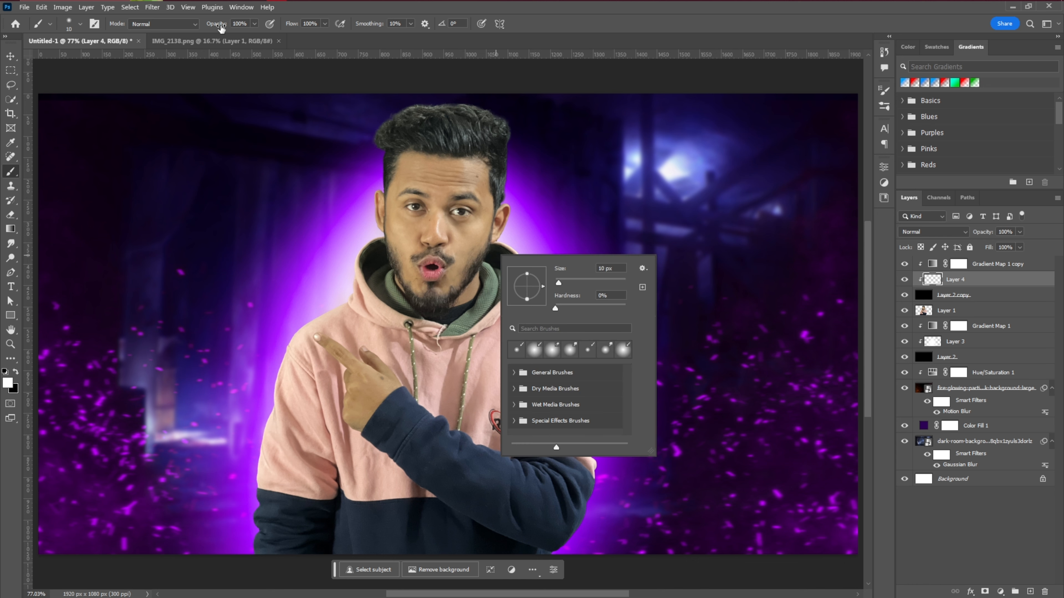
pyautogui.moveTo(222, 27); pyautogui.dragTo(211, 26)
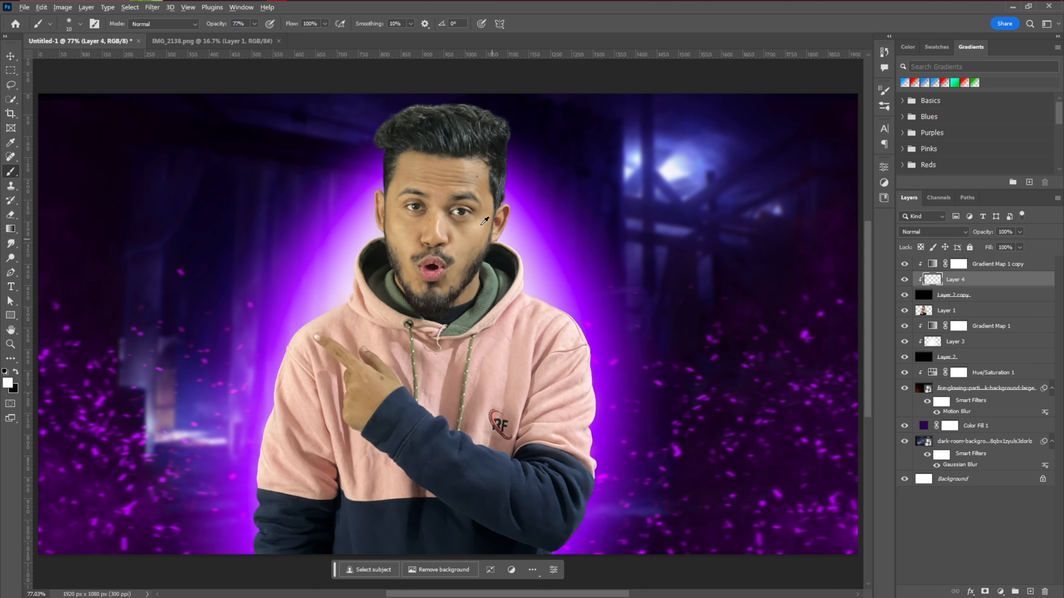
# Paint a thin rim light along the right-hand outline of the man's hair, ear, hood and shoulder with a small soft brush.
pyautogui.moveTo(485, 221)
pyautogui.mouseDown()
pyautogui.moveTo(555, 279)
pyautogui.moveTo(515, 267)
pyautogui.mouseUp()
pyautogui.keyDown('alt'); pyautogui.rightClick(519, 270); pyautogui.keyUp('alt')
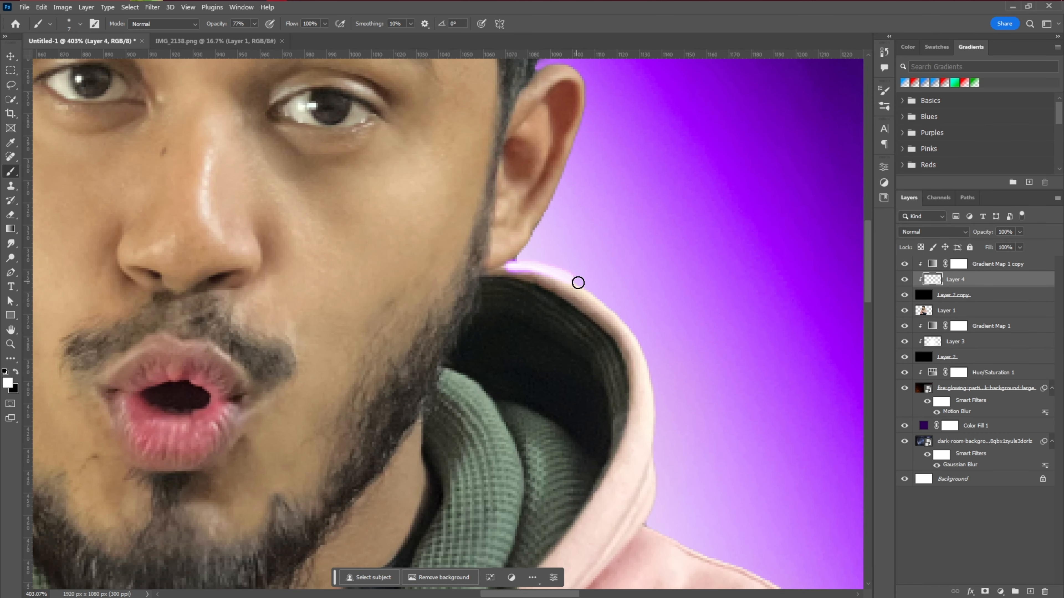
pyautogui.scroll(-8, 654, 461)
pyautogui.moveTo(536, 197)
pyautogui.mouseDown()
pyautogui.moveTo(565, 287)
pyautogui.moveTo(802, 404)
pyautogui.mouseUp()
pyautogui.scroll(12, 803, 404)
pyautogui.moveTo(558, 524)
pyautogui.mouseDown()
pyautogui.moveTo(575, 501)
pyautogui.moveTo(603, 222)
pyautogui.mouseUp()
pyautogui.scroll(-3, 603, 222)
pyautogui.moveTo(635, 344); pyautogui.dragTo(624, 145)
pyautogui.scroll(-2, 624, 144)
pyautogui.moveTo(645, 249); pyautogui.dragTo(527, 148)
pyautogui.scroll(-3, 526, 147)
pyautogui.scroll(4, 620, 499)
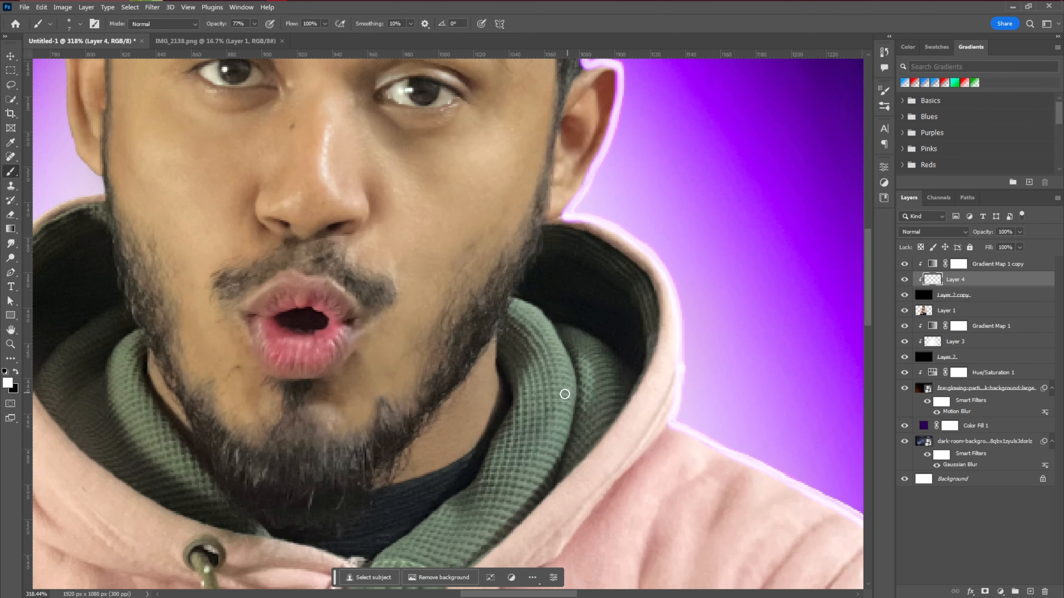
# Paint thin rim-light strokes along the edges of the green hood lining around the man's neck.
pyautogui.keyDown('alt'); pyautogui.rightClick(538, 301); pyautogui.keyUp('alt')
pyautogui.moveTo(551, 124); pyautogui.dragTo(532, 245)
pyautogui.moveTo(532, 246); pyautogui.dragTo(560, 197)
pyautogui.moveTo(563, 271); pyautogui.dragTo(558, 429)
# Paint a thin rim light along the left-hand outline of the man's hair down to the top of the ear with a small soft brush.
pyautogui.hscroll(-5, 551, 443)
pyautogui.scroll(4, 425, 206)
pyautogui.keyDown('alt'); pyautogui.rightClick(425, 207); pyautogui.keyUp('alt')
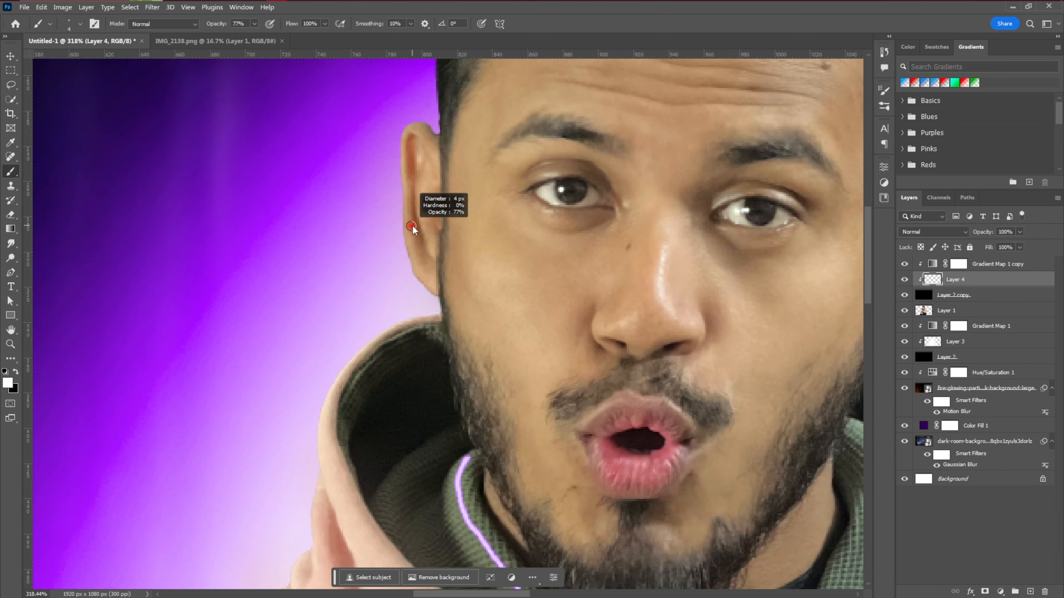
pyautogui.scroll(1, 425, 206)
pyautogui.scroll(5, 425, 206)
pyautogui.moveTo(520, 95)
pyautogui.mouseDown()
pyautogui.moveTo(471, 125)
pyautogui.moveTo(431, 247)
pyautogui.moveTo(437, 357)
pyautogui.mouseUp()
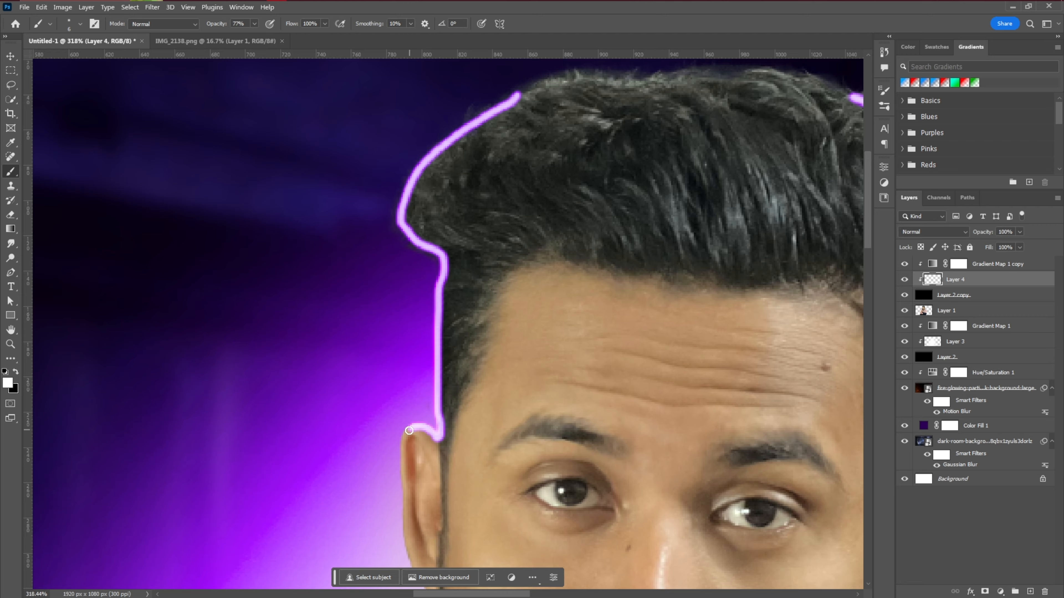
pyautogui.moveTo(409, 431); pyautogui.dragTo(405, 465)
# Continue the thin rim light around the left-hand ear, down the hood's outer edge and onto the shoulder.
pyautogui.scroll(-5, 334, 251)
pyautogui.hscroll(2, 334, 251)
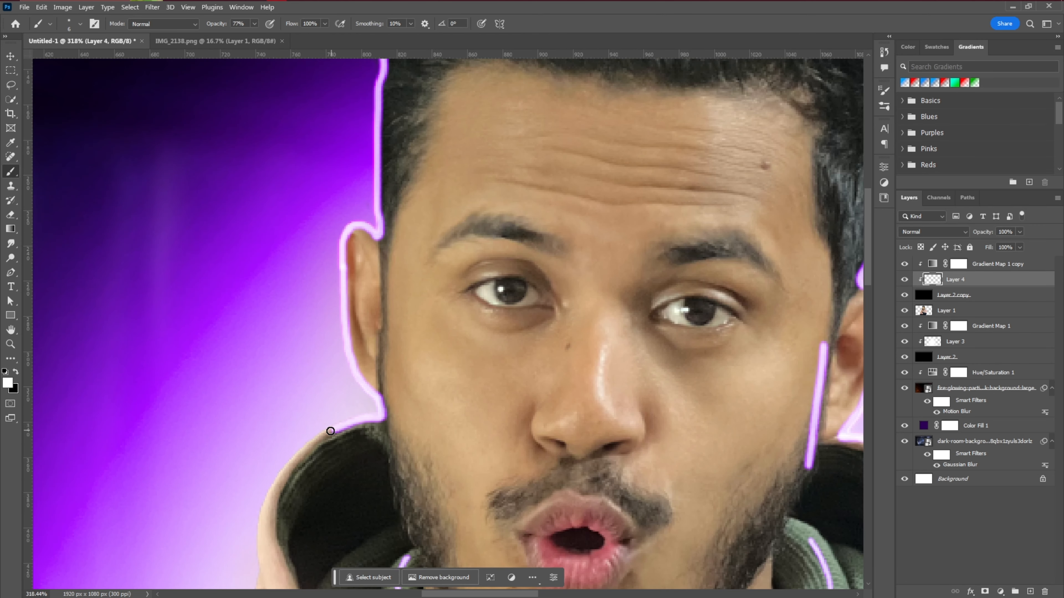
pyautogui.moveTo(331, 431); pyautogui.dragTo(279, 480)
pyautogui.moveTo(279, 480); pyautogui.dragTo(382, 186)
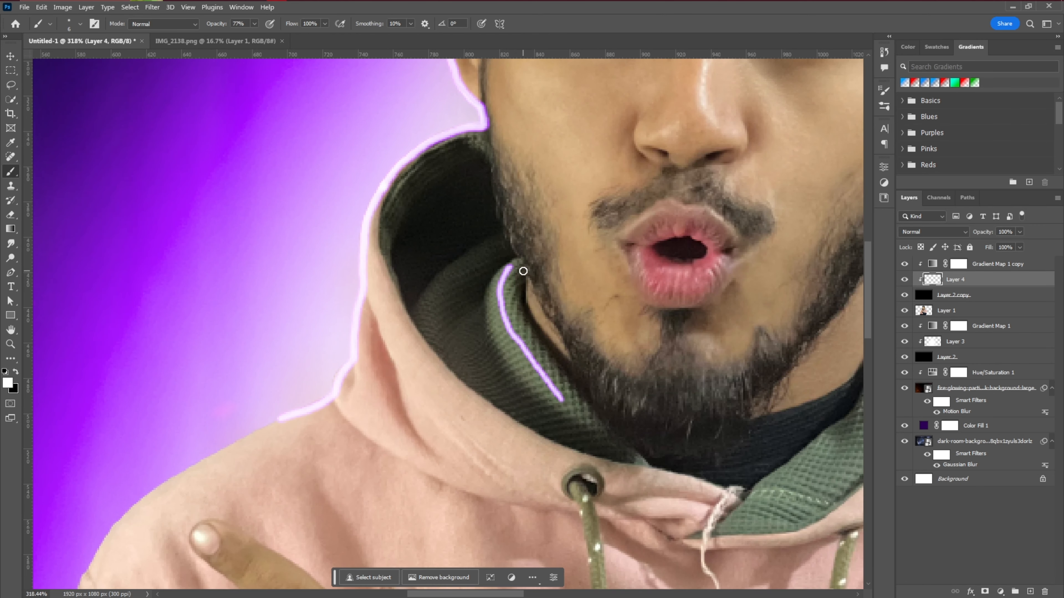
pyautogui.scroll(-5, 523, 272)
pyautogui.moveTo(569, 124); pyautogui.dragTo(429, 268)
pyautogui.scroll(4, 306, 109)
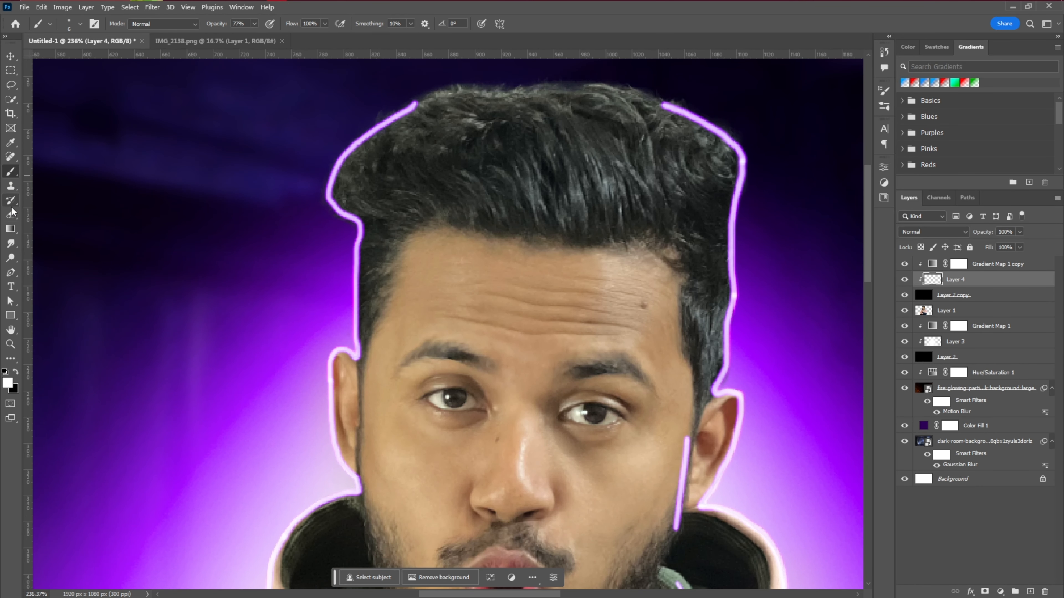
# Smudge the rim light at 50% strength into spiky strands across the top and upper left-hand side of the hair.
pyautogui.click(14, 249)
pyautogui.scroll(2, 477, 221)
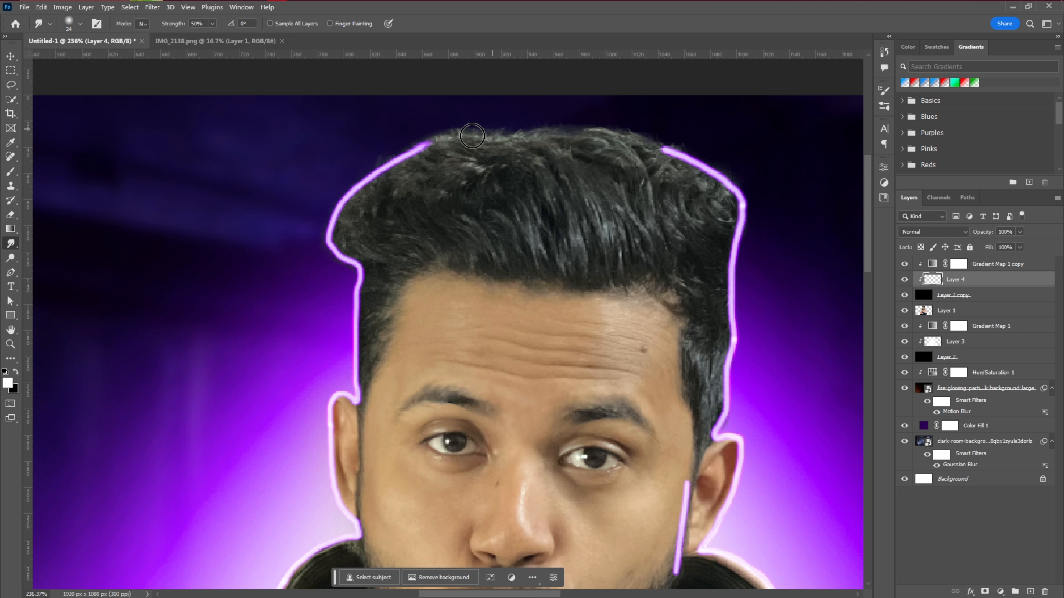
pyautogui.moveTo(431, 143)
pyautogui.mouseDown()
pyautogui.moveTo(489, 125)
pyautogui.moveTo(432, 150)
pyautogui.moveTo(521, 127)
pyautogui.moveTo(451, 141)
pyautogui.moveTo(487, 132)
pyautogui.moveTo(498, 138)
pyautogui.moveTo(464, 132)
pyautogui.moveTo(506, 141)
pyautogui.moveTo(440, 135)
pyautogui.moveTo(544, 144)
pyautogui.mouseUp()
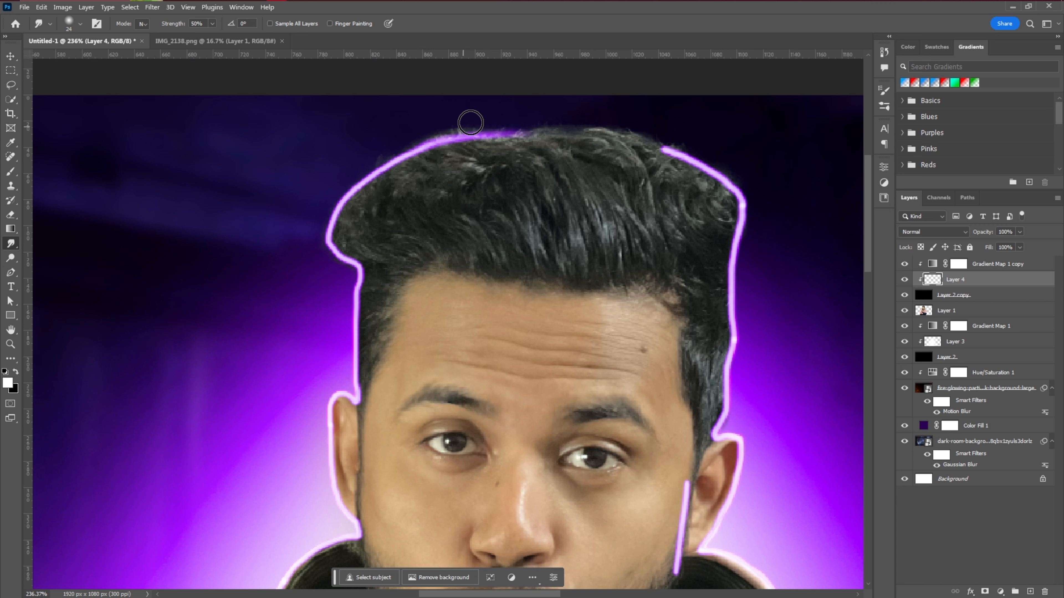
pyautogui.moveTo(458, 134); pyautogui.dragTo(547, 136)
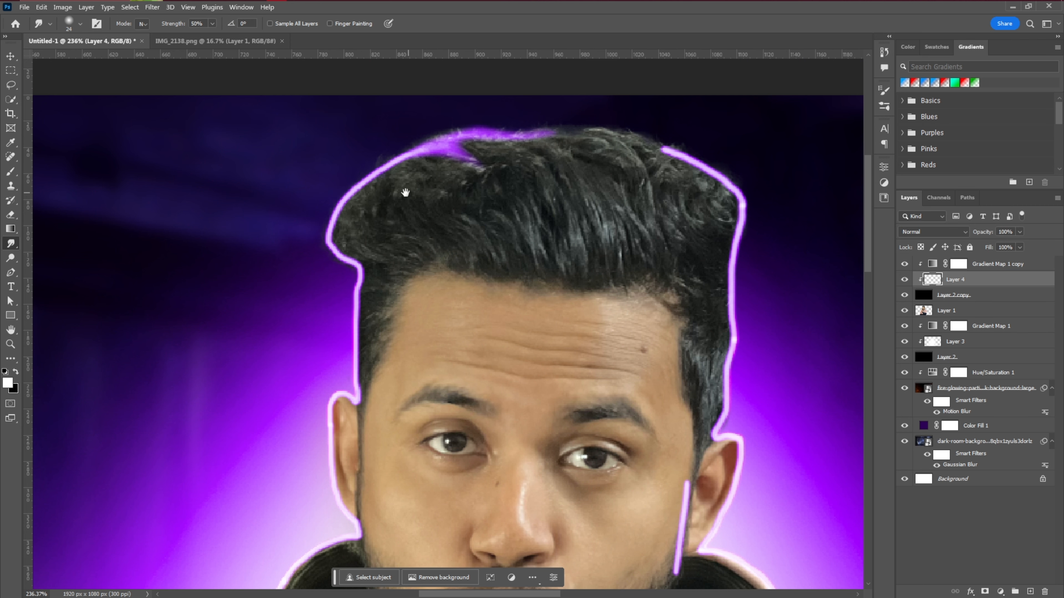
pyautogui.scroll(3, 474, 169)
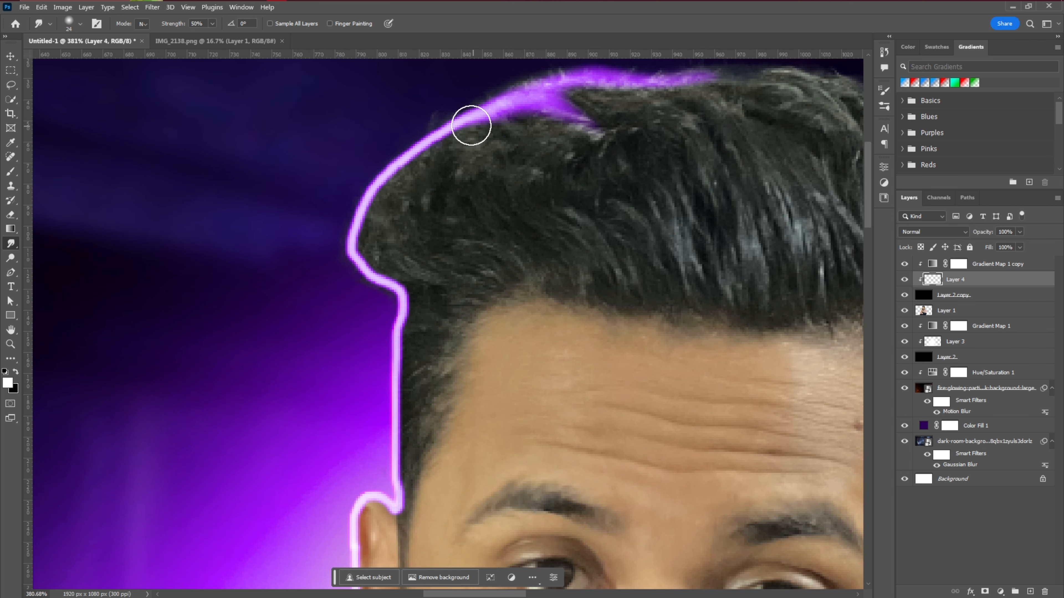
pyautogui.moveTo(470, 121)
pyautogui.mouseDown()
pyautogui.moveTo(468, 135)
pyautogui.moveTo(496, 125)
pyautogui.moveTo(558, 155)
pyautogui.moveTo(532, 176)
pyautogui.moveTo(397, 185)
pyautogui.moveTo(450, 209)
pyautogui.moveTo(373, 242)
pyautogui.moveTo(448, 228)
pyautogui.moveTo(385, 237)
pyautogui.moveTo(423, 216)
pyautogui.moveTo(461, 223)
pyautogui.moveTo(424, 272)
pyautogui.moveTo(451, 294)
pyautogui.moveTo(515, 304)
pyautogui.moveTo(416, 288)
pyautogui.moveTo(477, 284)
pyautogui.mouseUp()
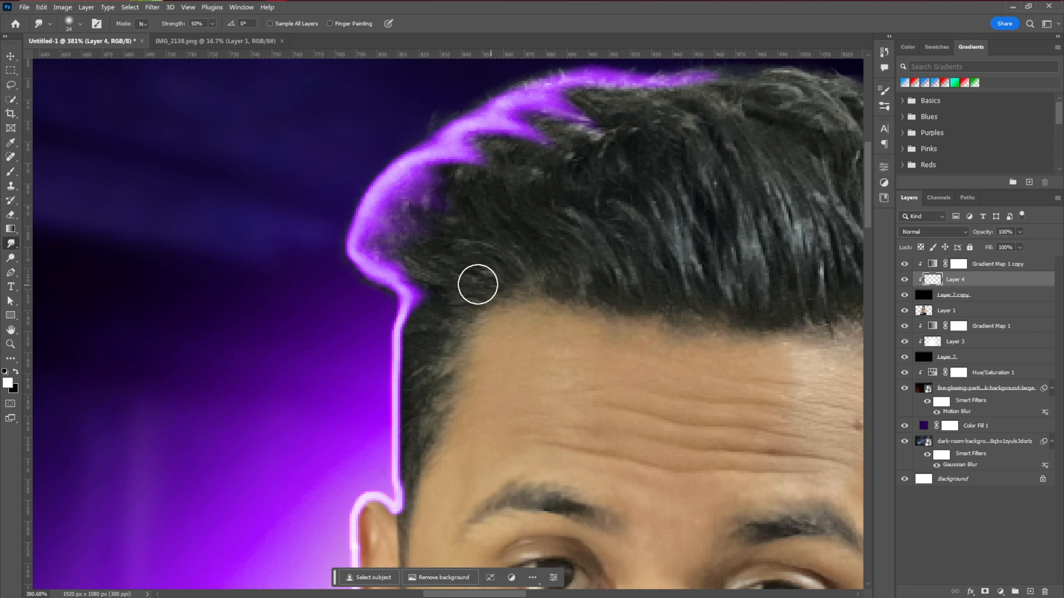
# Smudge the rim light inward into fine strands along the left-hand sideburn above the ear, using a smaller brush.
pyautogui.scroll(-2, 456, 284)
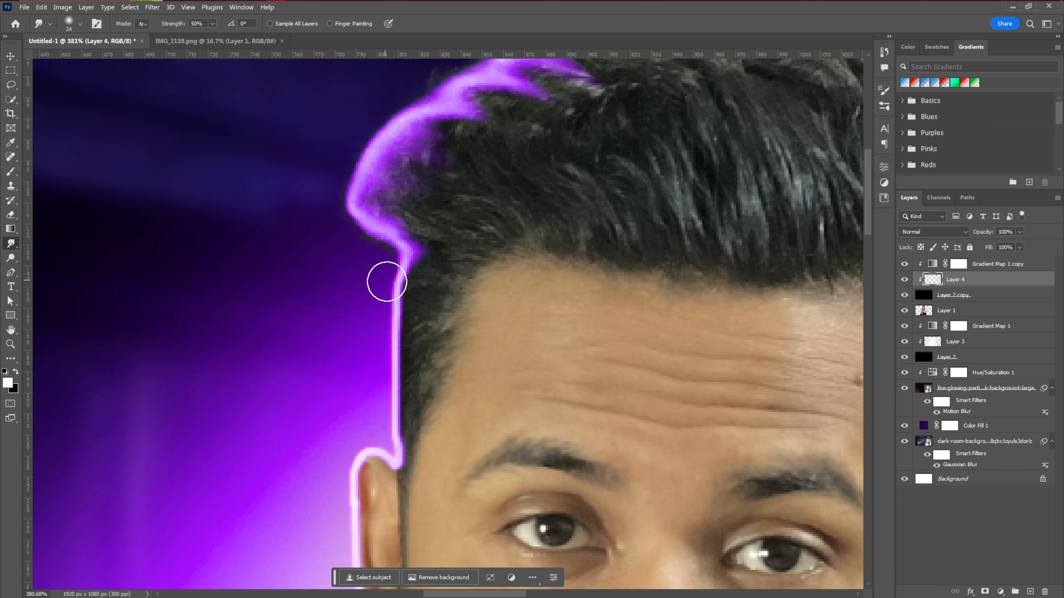
pyautogui.moveTo(406, 285)
pyautogui.mouseDown()
pyautogui.moveTo(450, 280)
pyautogui.moveTo(417, 322)
pyautogui.moveTo(427, 340)
pyautogui.moveTo(416, 326)
pyautogui.moveTo(440, 378)
pyautogui.moveTo(416, 344)
pyautogui.moveTo(439, 391)
pyautogui.moveTo(416, 339)
pyautogui.moveTo(431, 394)
pyautogui.moveTo(423, 415)
pyautogui.moveTo(415, 391)
pyautogui.moveTo(442, 455)
pyautogui.mouseUp()
pyautogui.keyDown('alt'); pyautogui.rightClick(450, 281); pyautogui.keyUp('alt')
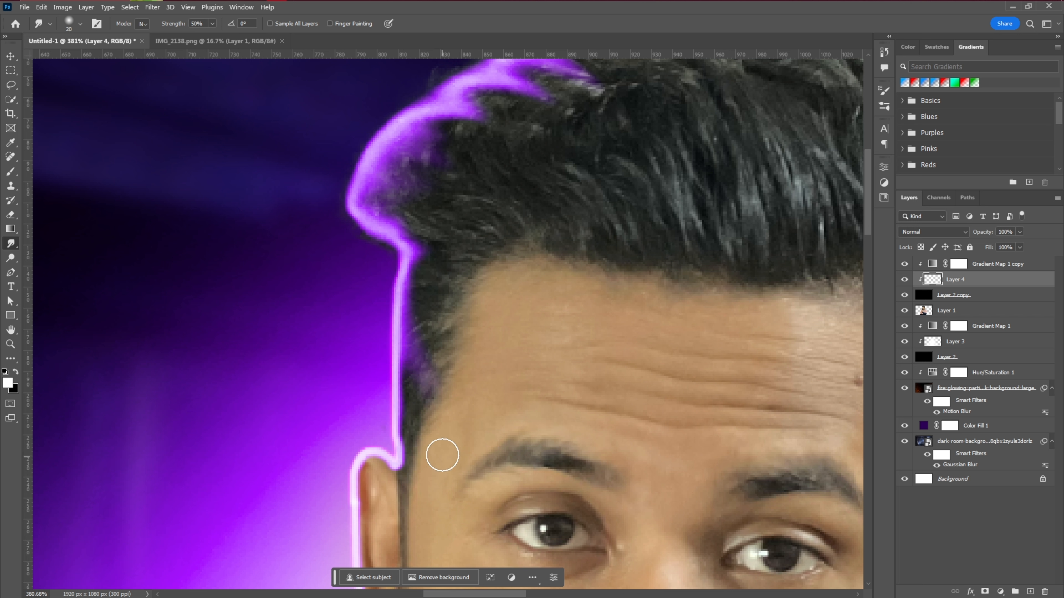
pyautogui.moveTo(411, 364)
pyautogui.mouseDown()
pyautogui.moveTo(422, 398)
pyautogui.moveTo(408, 364)
pyautogui.moveTo(458, 245)
pyautogui.mouseUp()
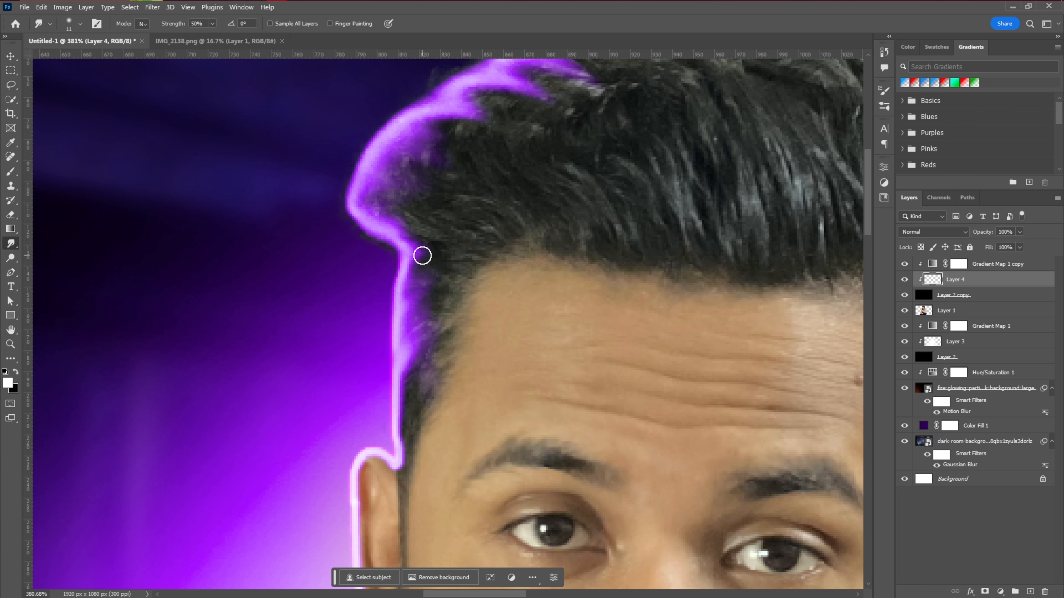
# Smudge the rim light down the narrow gap between the left-hand ear and the face with a very small brush.
pyautogui.scroll(-1, 438, 322)
pyautogui.scroll(-5, 414, 476)
pyautogui.scroll(5, 468, 154)
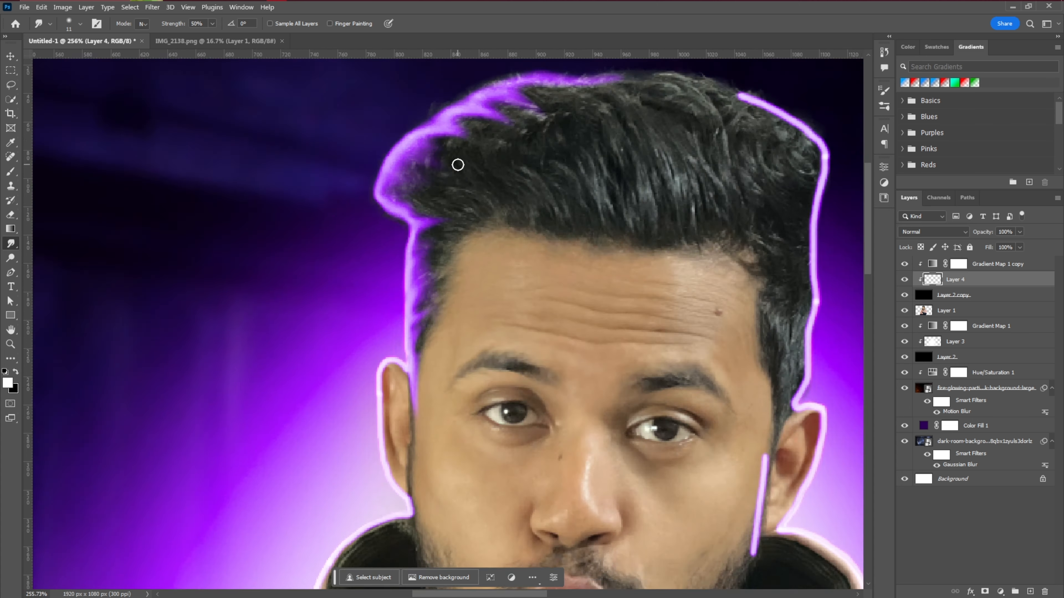
pyautogui.press('[')
pyautogui.press('[')
pyautogui.press('[')
pyautogui.moveTo(393, 163)
pyautogui.mouseDown()
pyautogui.moveTo(394, 274)
pyautogui.moveTo(441, 350)
pyautogui.mouseUp()
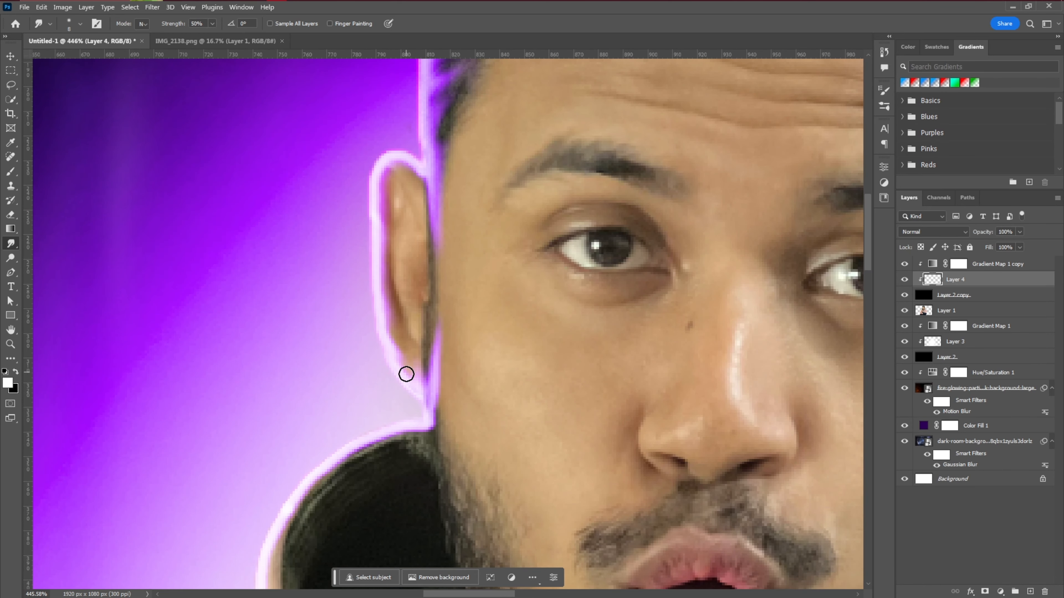
pyautogui.scroll(-1, 406, 375)
pyautogui.scroll(2, 430, 339)
pyautogui.moveTo(429, 408); pyautogui.dragTo(425, 359)
# Enlarge the smudge brush to 14 px and soften the rim light along the face edge beside the left-hand ear.
pyautogui.press(']')
pyautogui.press(']')
pyautogui.press(']')
pyautogui.press(']')
pyautogui.press(']')
pyautogui.press(']')
pyautogui.scroll(5, 425, 359)
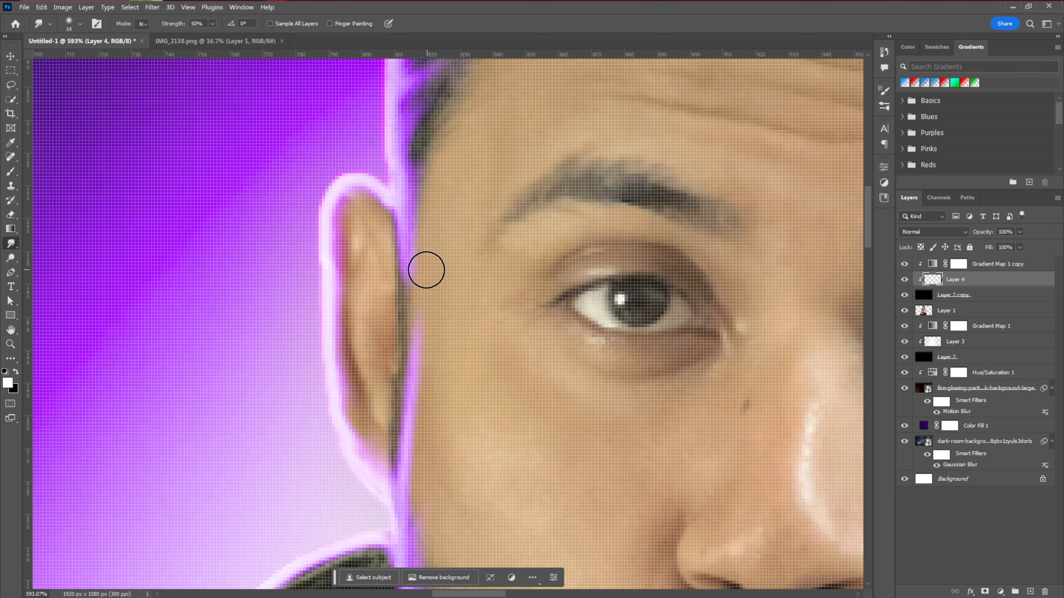
pyautogui.moveTo(426, 271)
pyautogui.mouseDown()
pyautogui.moveTo(416, 285)
pyautogui.moveTo(419, 436)
pyautogui.mouseUp()
# Enlarge the smudge brush to 29 px and spread the purple light over the left-hand cheek and beard edge.
pyautogui.scroll(-4, 444, 498)
pyautogui.scroll(2, 450, 508)
pyautogui.press(']')
pyautogui.press(']')
pyautogui.press(']')
pyautogui.press(']')
pyautogui.press(']')
pyautogui.press(']')
pyautogui.press(']')
pyautogui.press(']')
pyautogui.press(']')
pyautogui.press(']')
pyautogui.press(']')
pyautogui.press(']')
pyautogui.press(']')
pyautogui.press(']')
pyautogui.press(']')
pyautogui.moveTo(468, 190)
pyautogui.mouseDown()
pyautogui.moveTo(473, 344)
pyautogui.moveTo(430, 353)
pyautogui.mouseUp()
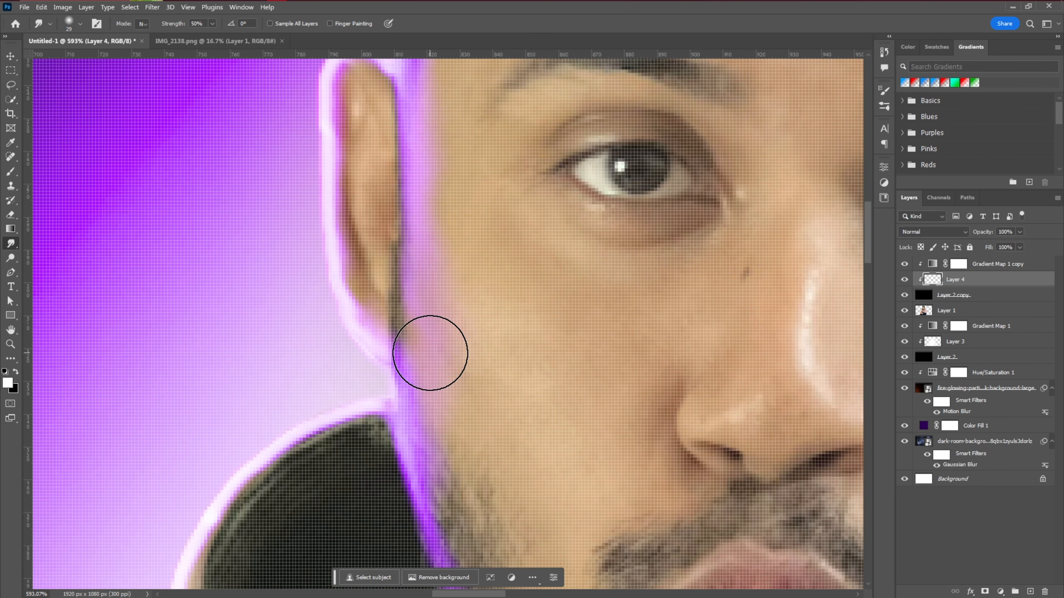
# Resize the smudge brush and blend the purple light from the left-hand temple down the cheek beside the ear.
pyautogui.scroll(-6, 430, 353)
pyautogui.scroll(5, 409, 319)
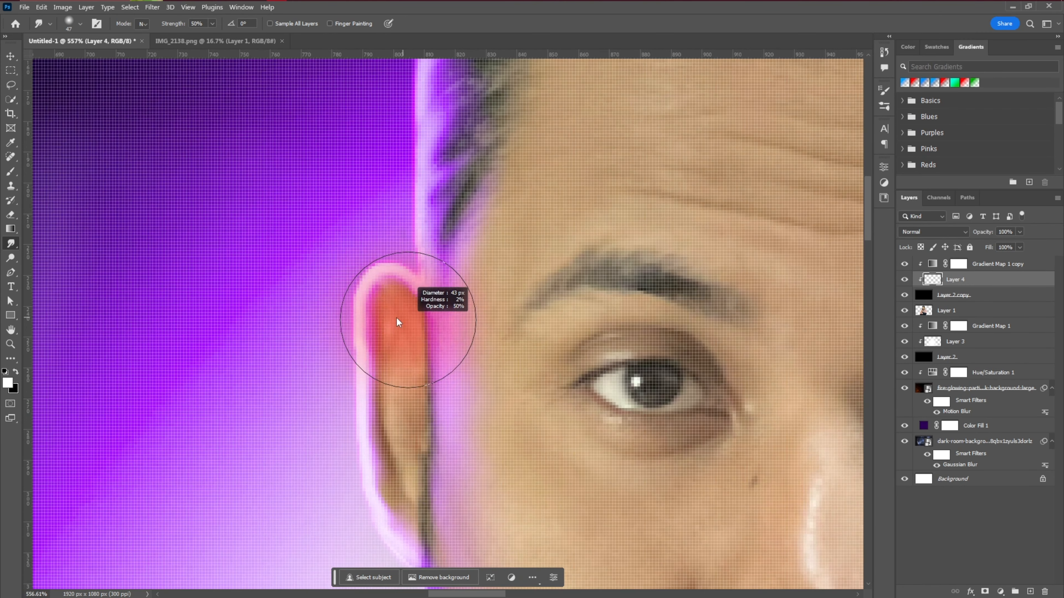
pyautogui.moveTo(398, 322); pyautogui.dragTo(356, 322)
pyautogui.moveTo(371, 318); pyautogui.dragTo(434, 519)
# Smudge the rim-light stroke on the right-hand side of the face along the temple, cheek and beard edge.
pyautogui.scroll(-6, 434, 420)
pyautogui.scroll(3, 434, 338)
pyautogui.scroll(-3, 399, 299)
pyautogui.moveTo(616, 361)
pyautogui.mouseDown()
pyautogui.moveTo(621, 279)
pyautogui.moveTo(615, 335)
pyautogui.moveTo(588, 389)
pyautogui.mouseUp()
pyautogui.scroll(5, 588, 389)
pyautogui.moveTo(580, 338); pyautogui.dragTo(593, 338)
pyautogui.moveTo(616, 377); pyautogui.dragTo(634, 339)
pyautogui.scroll(1, 508, 525)
pyautogui.moveTo(647, 285); pyautogui.dragTo(574, 446)
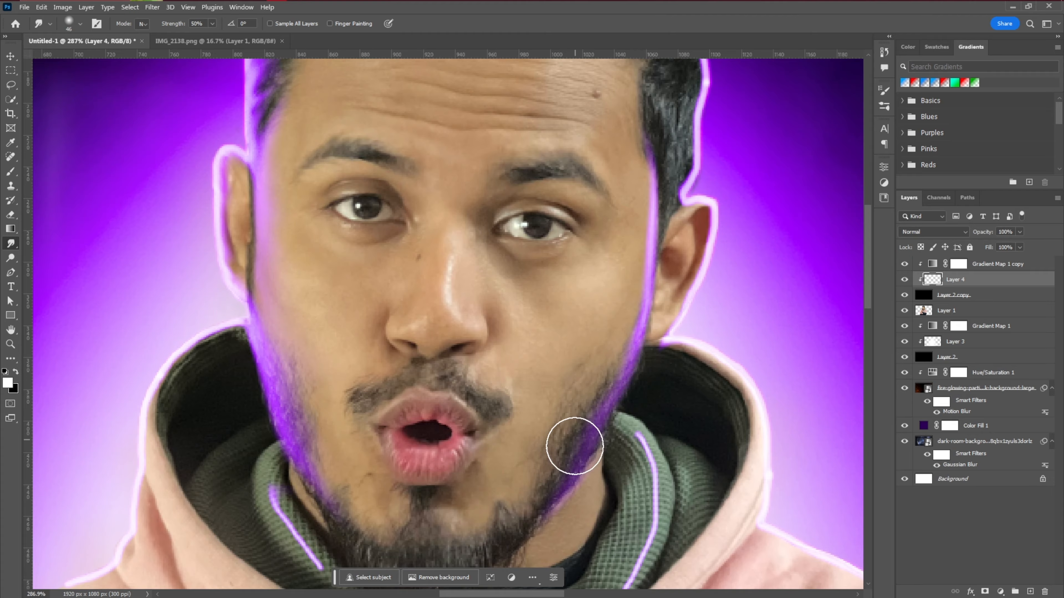
# Smudge the rim-light strokes on both sides of the green hood lining into a soft purple glow across the fabric.
pyautogui.scroll(-1, 460, 444)
pyautogui.moveTo(303, 444)
pyautogui.mouseDown()
pyautogui.moveTo(245, 404)
pyautogui.moveTo(262, 444)
pyautogui.moveTo(259, 314)
pyautogui.moveTo(320, 410)
pyautogui.mouseUp()
pyautogui.scroll(4, 274, 473)
pyautogui.scroll(-1, 292, 447)
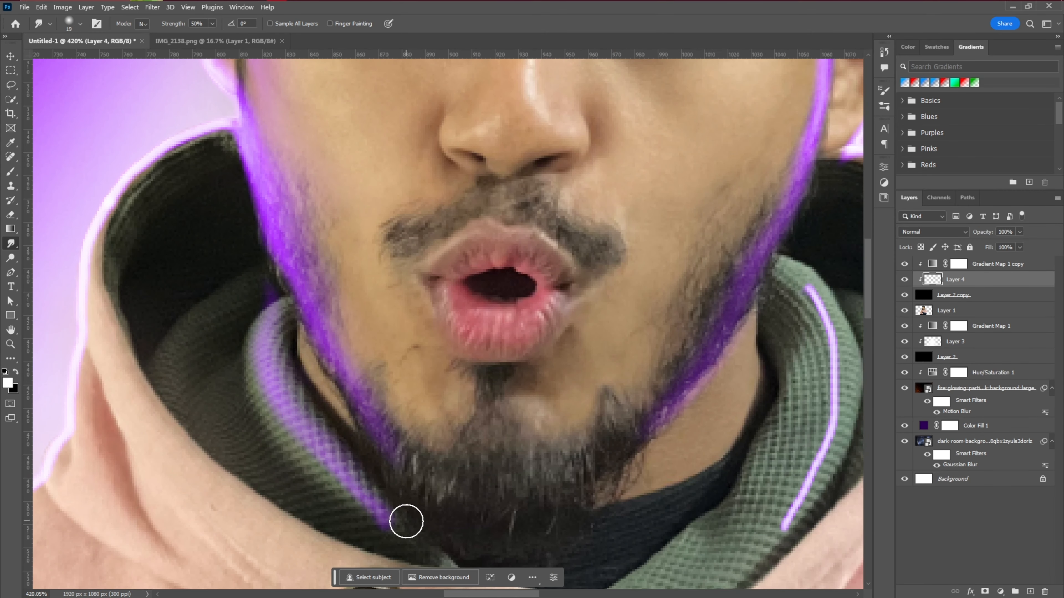
pyautogui.scroll(-5, 277, 361)
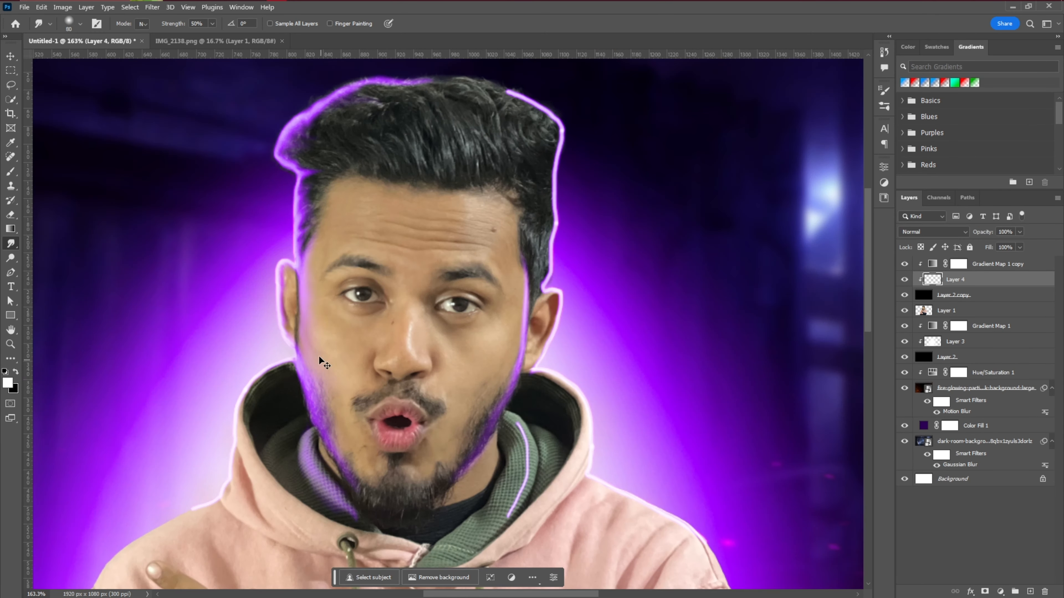
pyautogui.scroll(4, 440, 333)
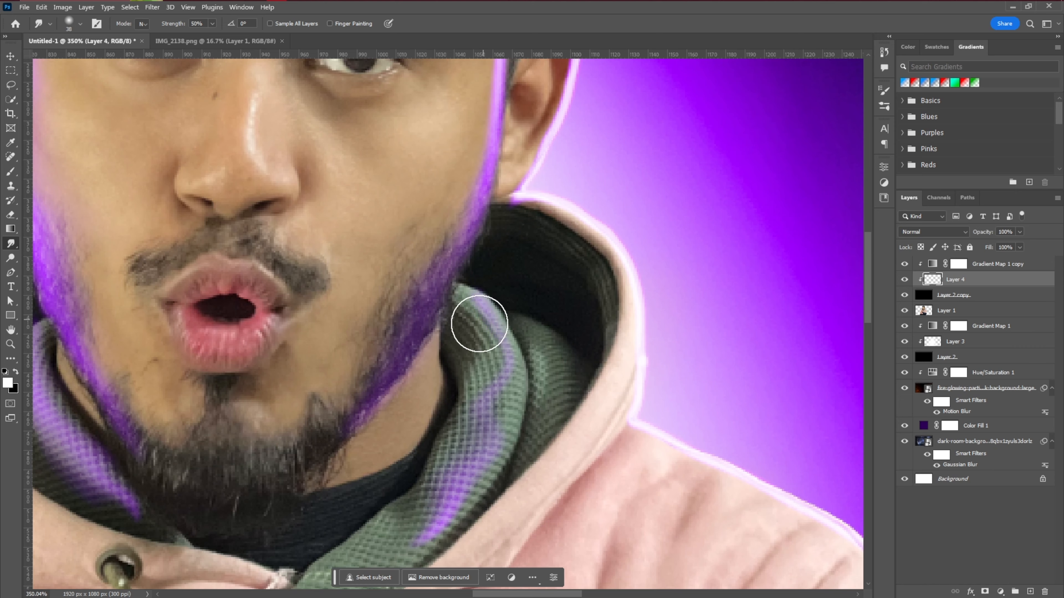
pyautogui.scroll(-1, 475, 297)
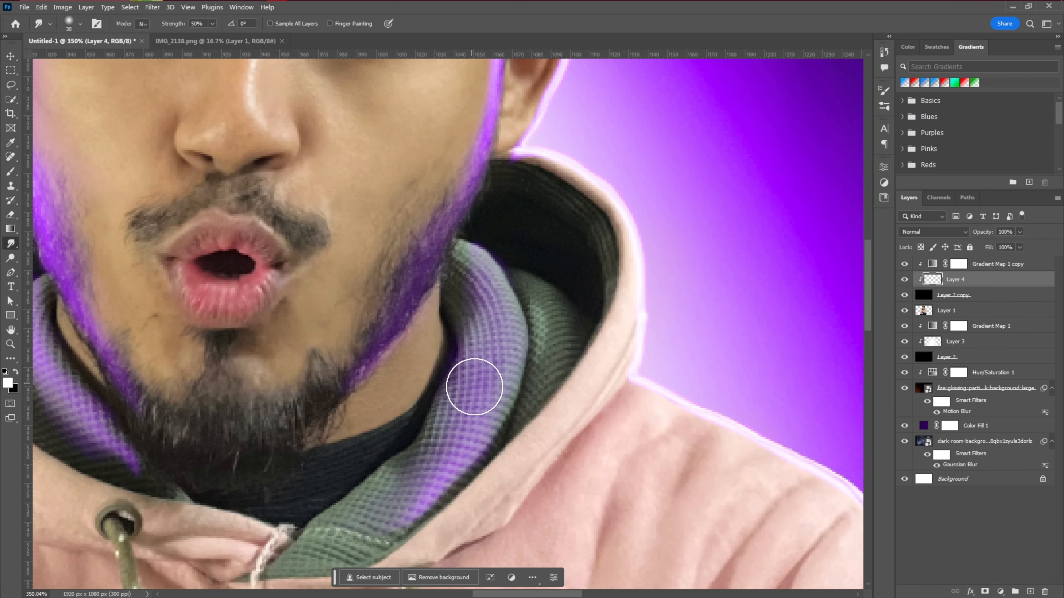
# Smudge the rim light inward into strands along the right-hand side of the hair, from the top corner to the sideburn.
pyautogui.scroll(-6, 452, 348)
pyautogui.scroll(7, 461, 184)
pyautogui.moveTo(349, 304)
pyautogui.mouseDown()
pyautogui.moveTo(418, 244)
pyautogui.moveTo(434, 328)
pyautogui.mouseUp()
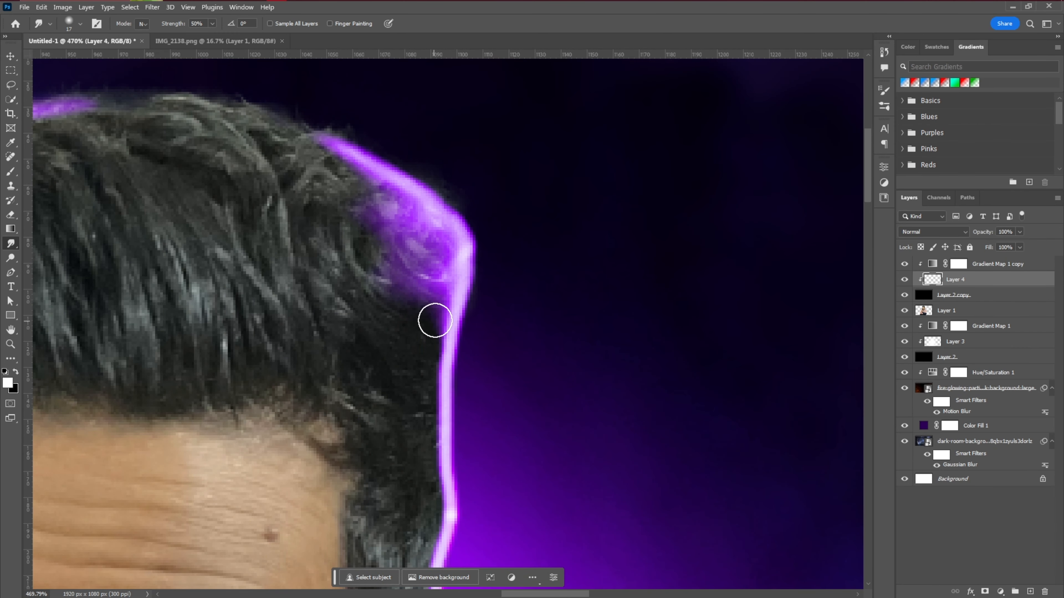
pyautogui.scroll(-5, 423, 411)
pyautogui.moveTo(397, 363); pyautogui.dragTo(427, 416)
pyautogui.scroll(-3, 427, 416)
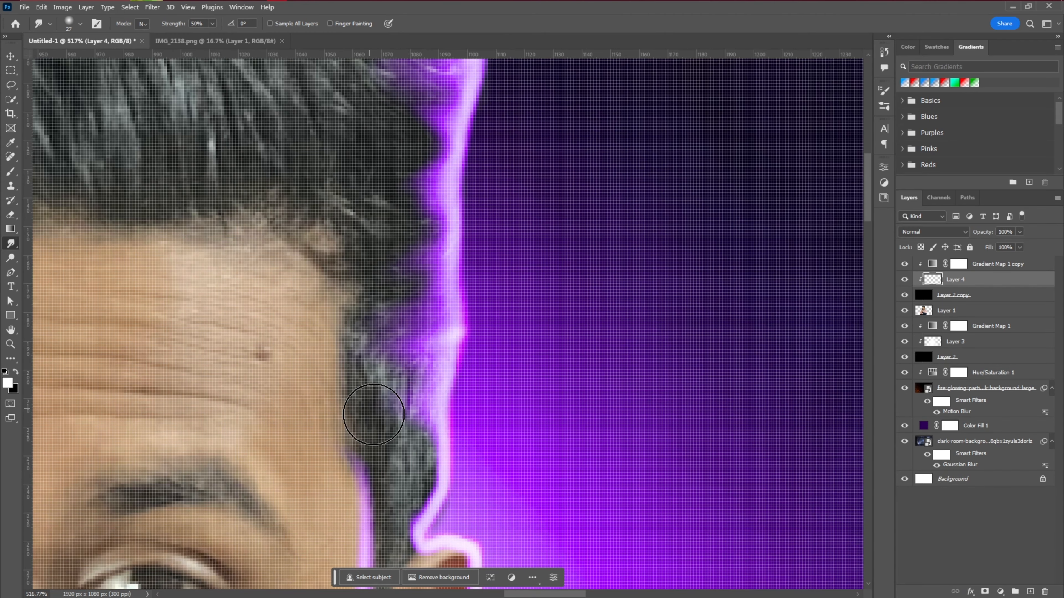
pyautogui.scroll(1, 420, 380)
pyautogui.scroll(-2, 420, 381)
# Smudge the rim light around the right-hand ear and inward along the right-hand hood edge and its folds.
pyautogui.scroll(-10, 427, 321)
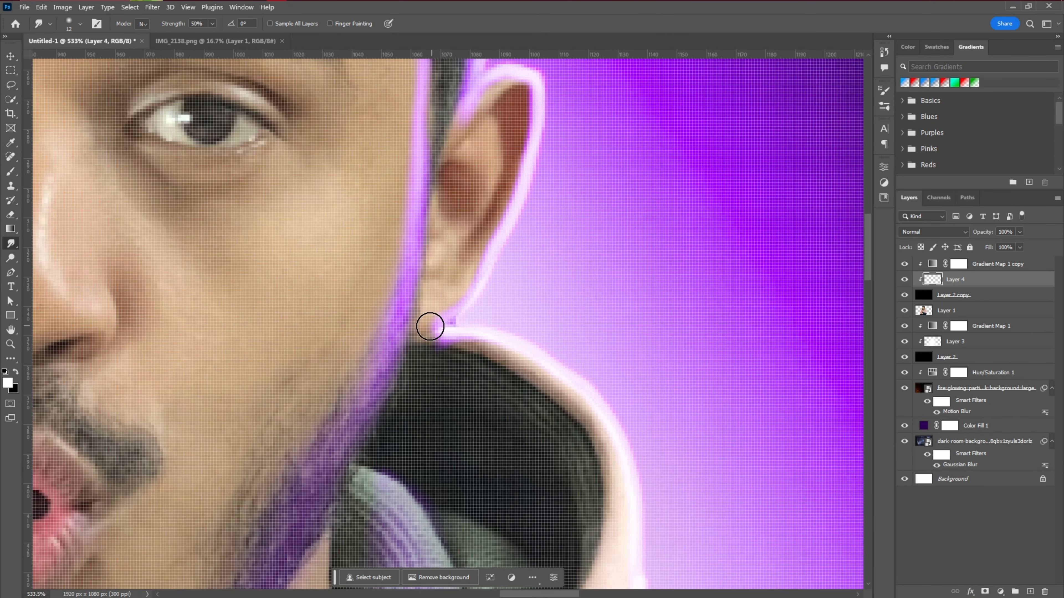
pyautogui.scroll(1, 496, 226)
pyautogui.press(']')
pyautogui.scroll(-5, 585, 397)
pyautogui.scroll(-5, 585, 398)
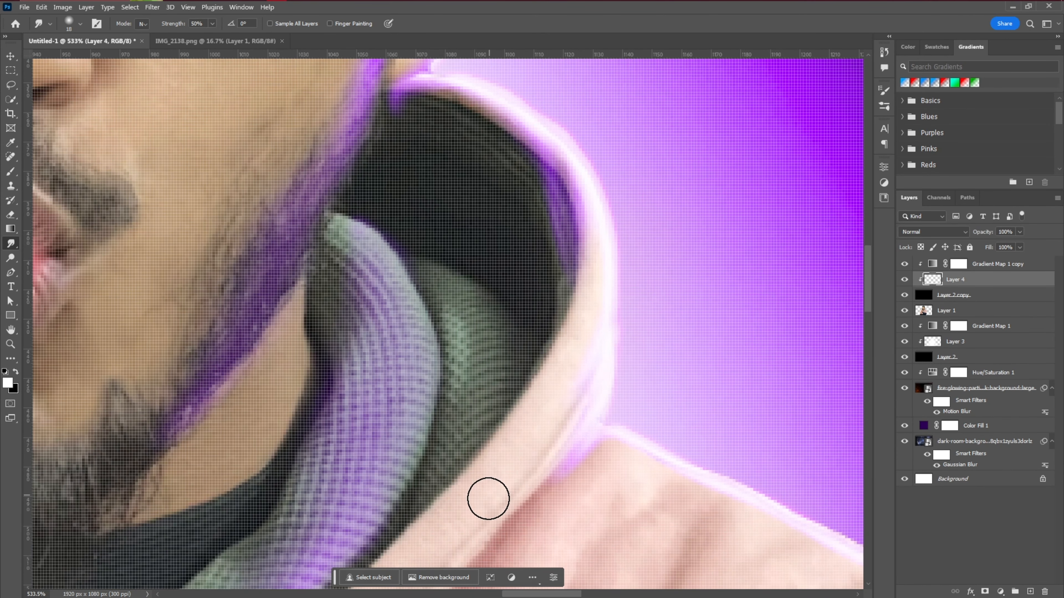
# Smudge the rim light inward across the right-hand shoulder of the pink hoodie, adjusting the brush size to suit.
pyautogui.hscroll(3, 525, 367)
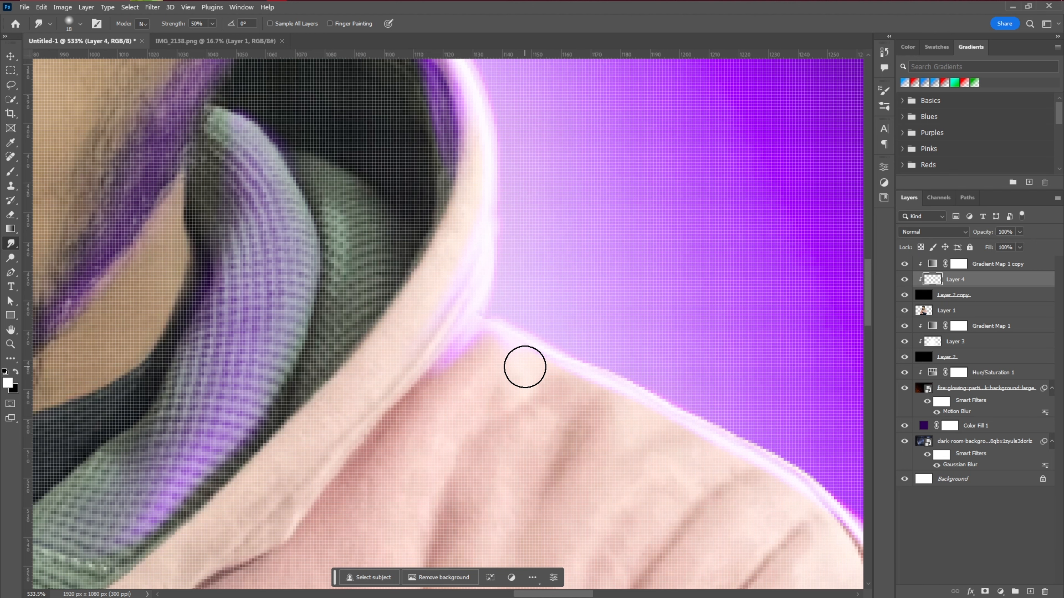
pyautogui.scroll(-3, 525, 367)
pyautogui.moveTo(525, 366); pyautogui.dragTo(602, 336)
pyautogui.scroll(-1, 565, 367)
pyautogui.hscroll(3, 566, 367)
pyautogui.moveTo(565, 367); pyautogui.dragTo(570, 443)
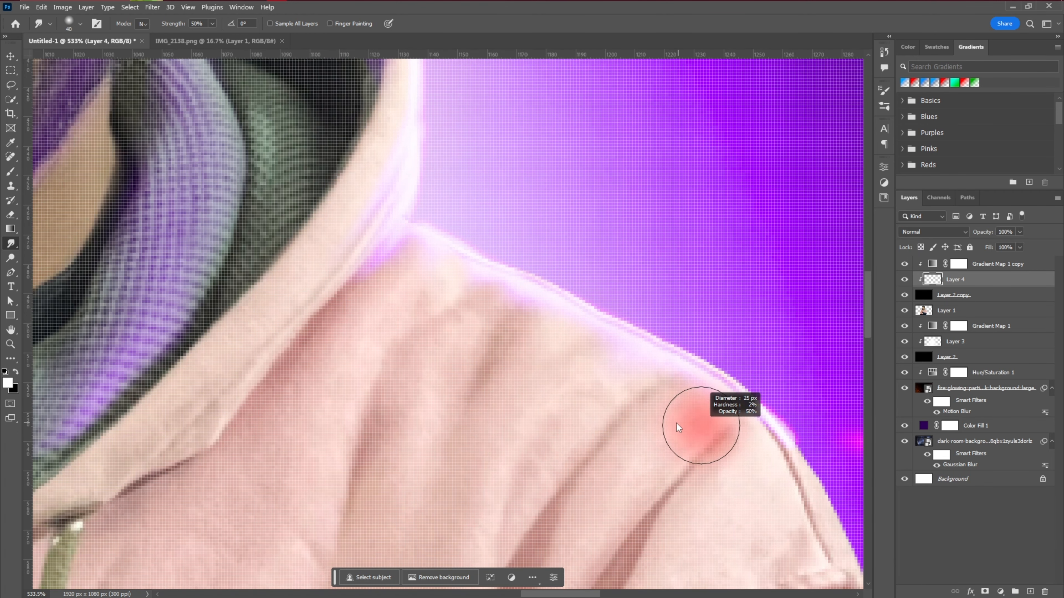
pyautogui.moveTo(781, 433); pyautogui.dragTo(410, 292)
# Smudge the rim light inward on the left-hand hood edge, its folds and the adjoining shoulder with a 25 px brush.
pyautogui.scroll(-5, 571, 323)
pyautogui.scroll(5, 444, 328)
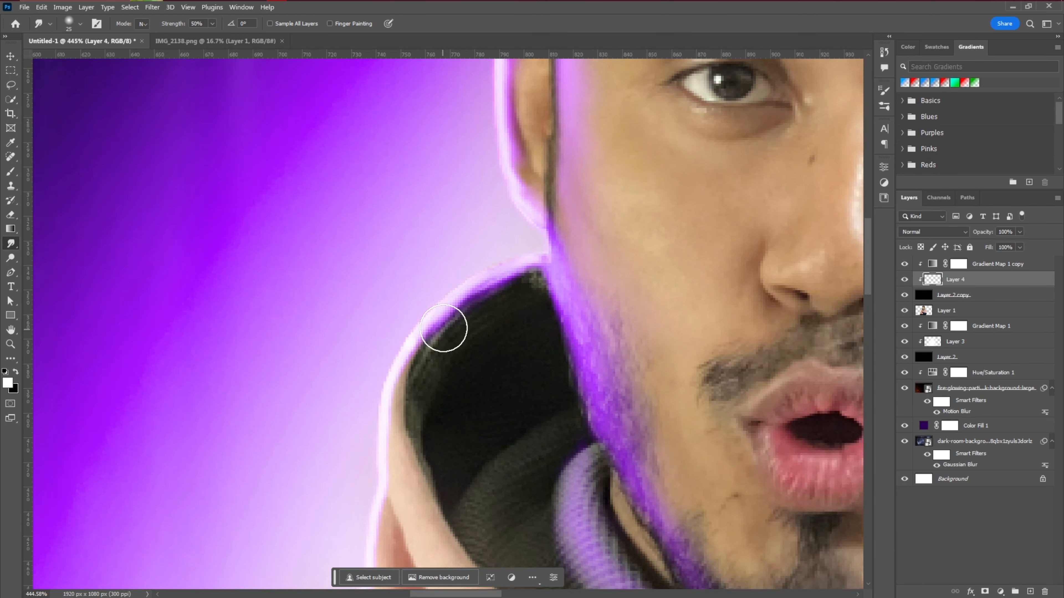
pyautogui.scroll(-3, 419, 482)
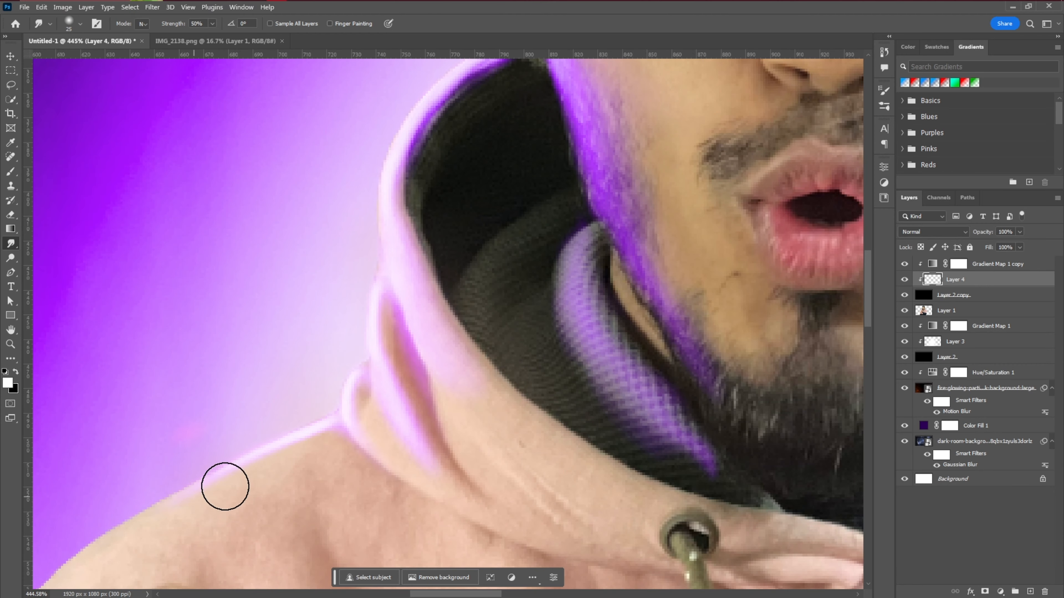
# Enlarge the smudge brush to about 40 px or more and soften the purple light along the right-hand cheek.
pyautogui.scroll(3, 451, 322)
pyautogui.hscroll(2, 450, 321)
pyautogui.hscroll(5, 450, 321)
pyautogui.press(']')
pyautogui.press(']')
pyautogui.press(']')
pyautogui.scroll(3, 499, 245)
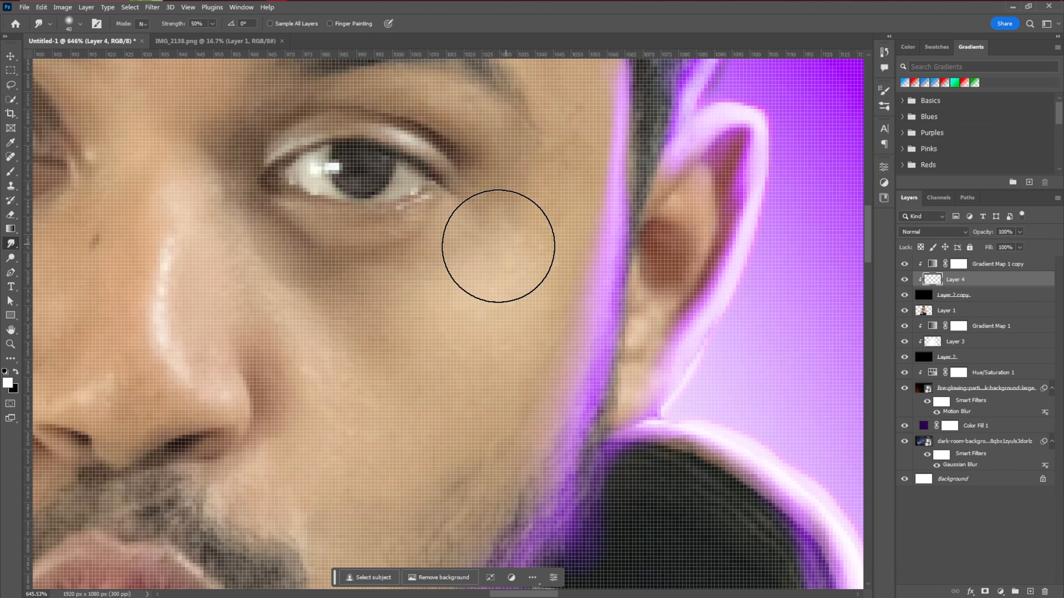
pyautogui.scroll(2, 625, 333)
pyautogui.scroll(-1, 556, 280)
pyautogui.press(']')
pyautogui.press(']')
# Paint a thin rim light with the small soft brush down the outer edge of the right-hand sleeve.
pyautogui.scroll(-8, 552, 316)
pyautogui.scroll(-5, 503, 331)
pyautogui.hscroll(-3, 482, 335)
pyautogui.scroll(3, 433, 349)
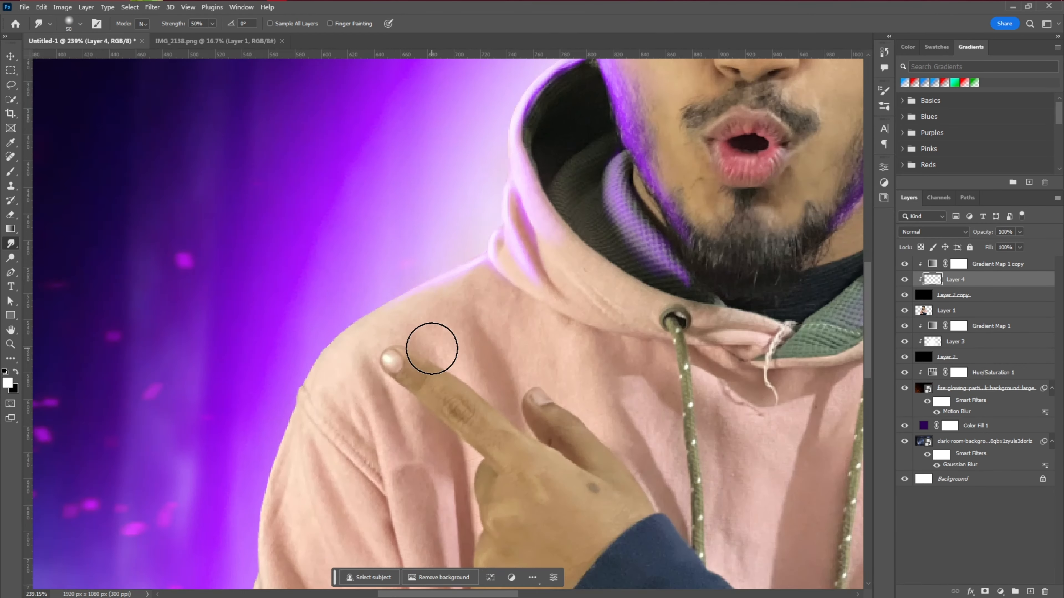
pyautogui.scroll(5, 403, 423)
pyautogui.scroll(-6, 463, 468)
pyautogui.scroll(4, 579, 316)
pyautogui.click(11, 171)
pyautogui.scroll(3, 523, 289)
pyautogui.moveTo(570, 312); pyautogui.dragTo(601, 453)
pyautogui.scroll(-5, 602, 453)
pyautogui.hscroll(2, 602, 453)
pyautogui.moveTo(554, 309); pyautogui.dragTo(536, 442)
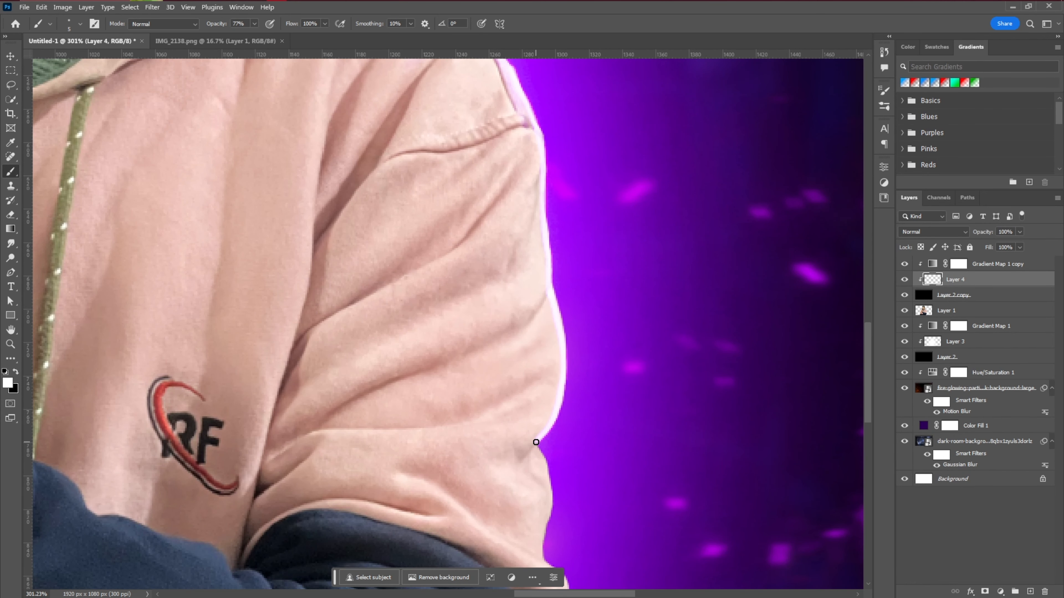
pyautogui.scroll(-4, 536, 442)
pyautogui.moveTo(539, 354); pyautogui.dragTo(569, 508)
# Extend the thin white rim light down the lower outer edge of the right-hand sleeve.
pyautogui.scroll(-5, 562, 465)
pyautogui.moveTo(581, 187)
pyautogui.mouseDown()
pyautogui.moveTo(453, 241)
pyautogui.moveTo(261, 412)
pyautogui.mouseUp()
pyautogui.scroll(-5, 261, 412)
pyautogui.moveTo(405, 147); pyautogui.dragTo(332, 463)
# Resize the small brush and paint the rim light down the outer edge of the left-hand shoulder and sleeve.
pyautogui.rightClick(385, 201)
pyautogui.moveTo(392, 425); pyautogui.dragTo(492, 214)
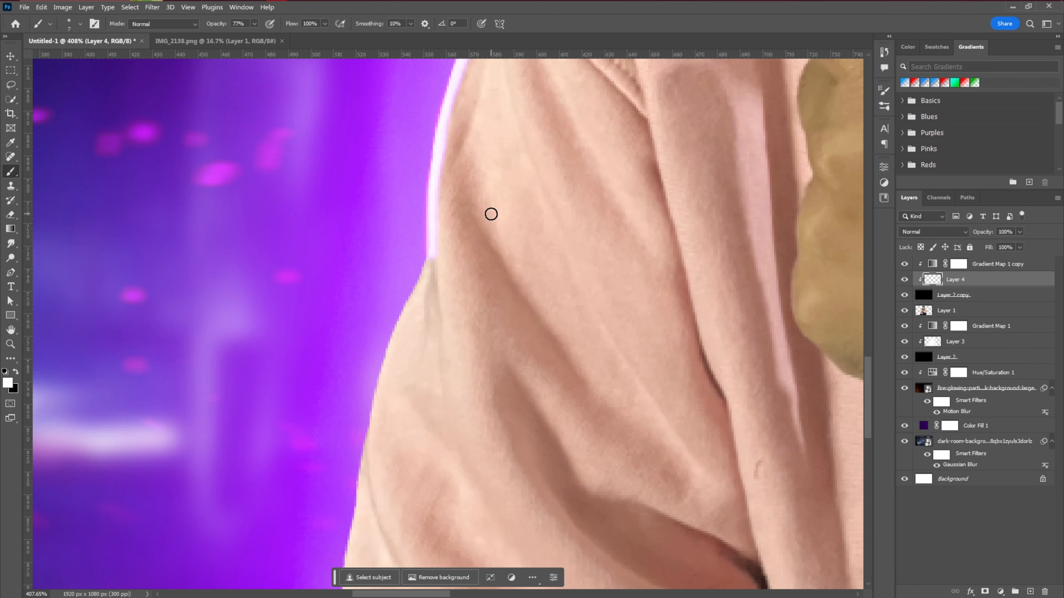
pyautogui.moveTo(432, 256); pyautogui.dragTo(375, 416)
pyautogui.moveTo(377, 469); pyautogui.dragTo(379, 246)
pyautogui.moveTo(373, 206); pyautogui.dragTo(345, 472)
pyautogui.moveTo(817, 210)
pyautogui.mouseDown()
pyautogui.moveTo(564, 425)
pyautogui.moveTo(313, 471)
pyautogui.mouseUp()
pyautogui.press('[')
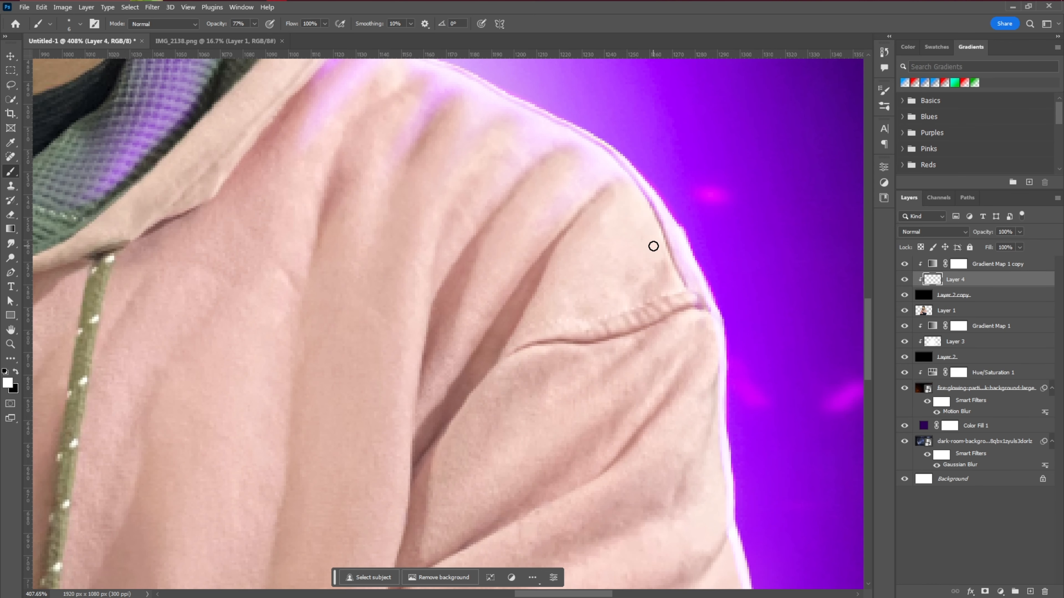
# Smudge the rim light inward across the left-hand shoulder and its seam with the 26 px smudge brush.
pyautogui.moveTo(653, 247); pyautogui.dragTo(653, 557)
pyautogui.moveTo(310, 84); pyautogui.dragTo(304, 330)
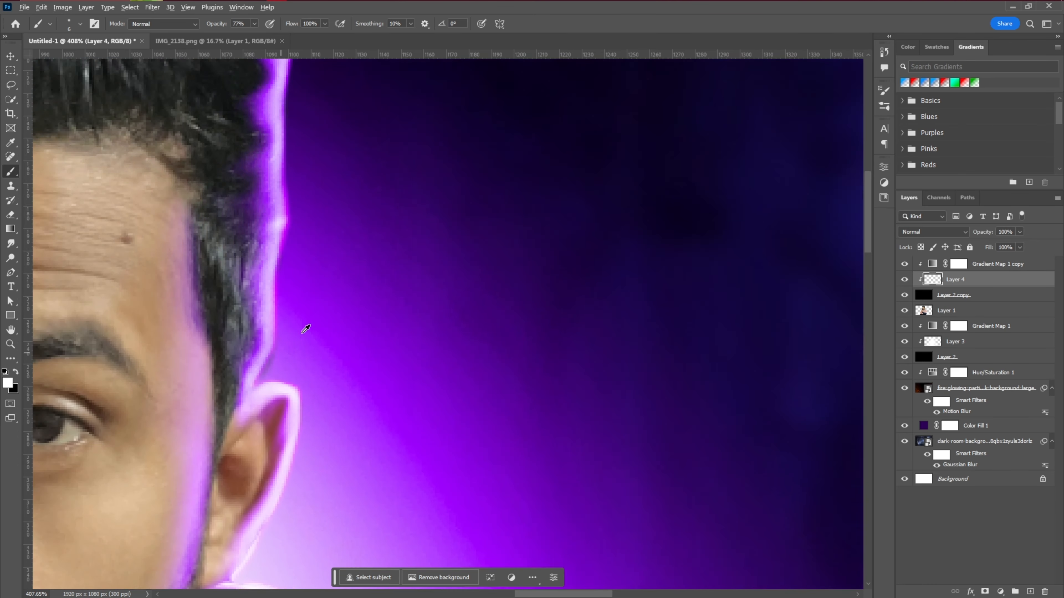
pyautogui.scroll(-10, 305, 330)
pyautogui.scroll(10, 185, 100)
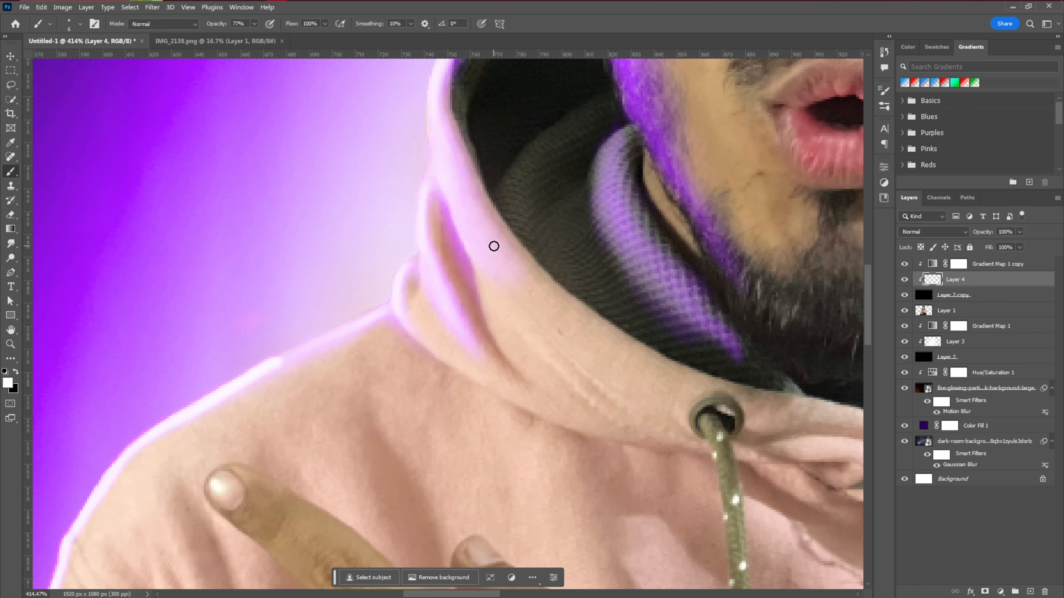
pyautogui.scroll(-2, 273, 290)
pyautogui.press('r')
pyautogui.scroll(-2, 266, 299)
pyautogui.scroll(3, 269, 301)
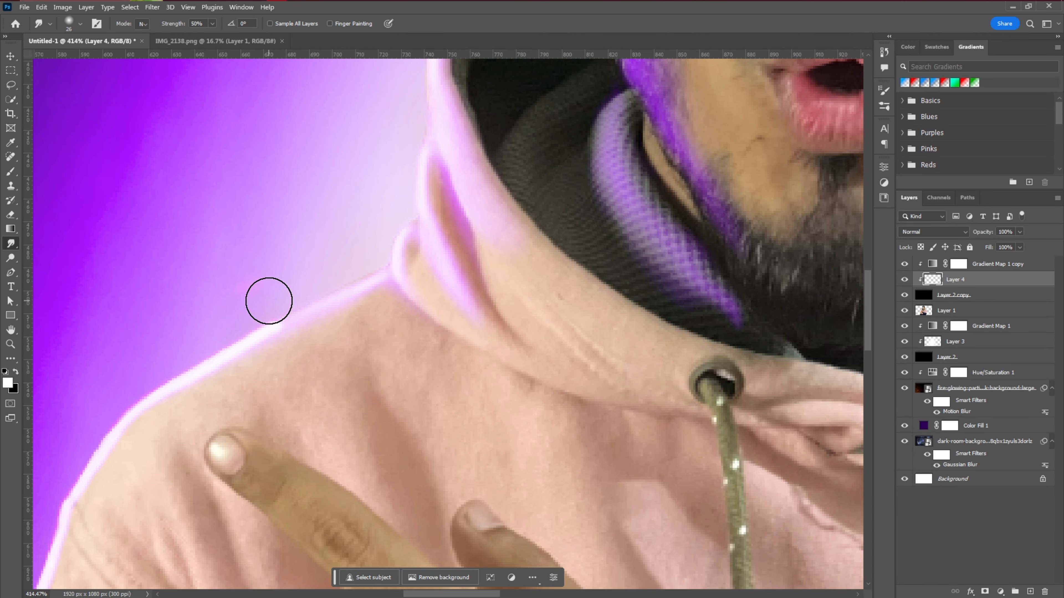
pyautogui.scroll(-3, 316, 266)
pyautogui.hscroll(-7, 272, 352)
pyautogui.scroll(-4, 354, 275)
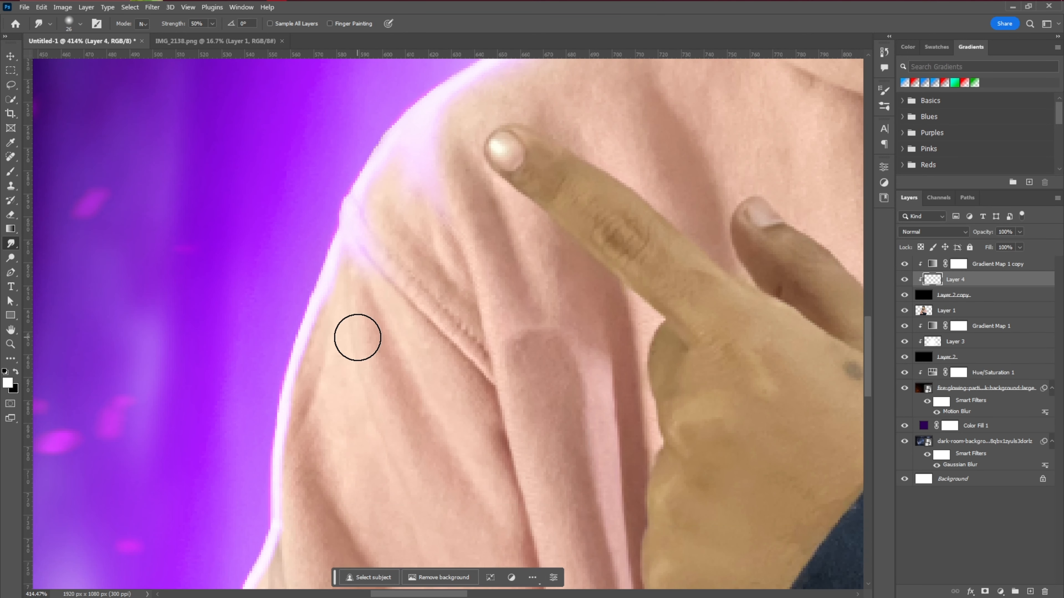
# Smudge the rim light inward down the left-hand sleeve as far as the dark cuff section.
pyautogui.scroll(-2, 299, 354)
pyautogui.scroll(-3, 292, 387)
pyautogui.hscroll(-5, 363, 518)
pyautogui.scroll(-3, 418, 387)
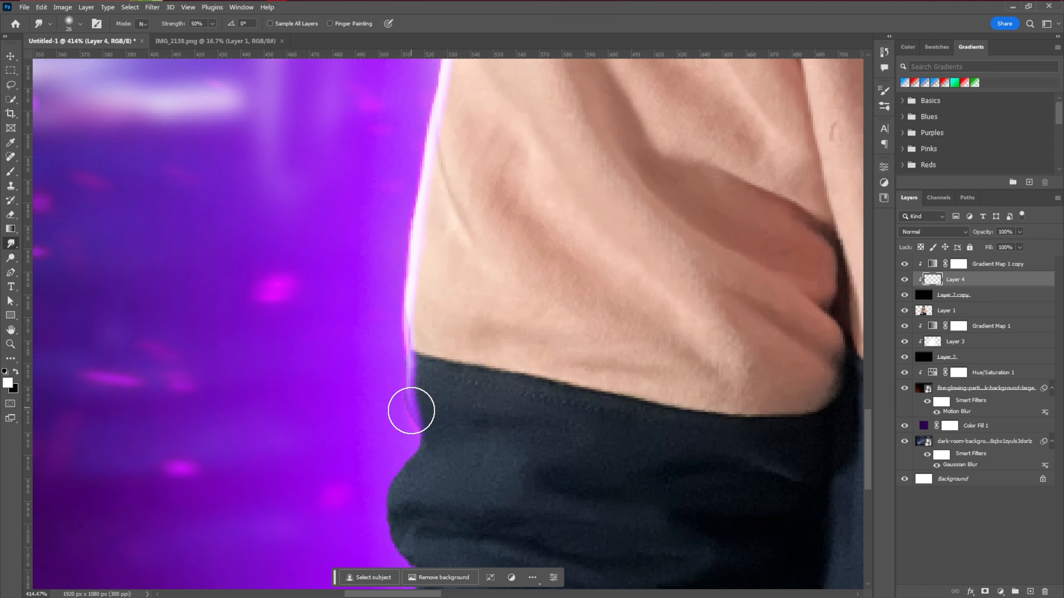
pyautogui.scroll(1, 438, 306)
pyautogui.scroll(5, 438, 306)
pyautogui.scroll(4, 593, 340)
pyautogui.scroll(-5, 594, 340)
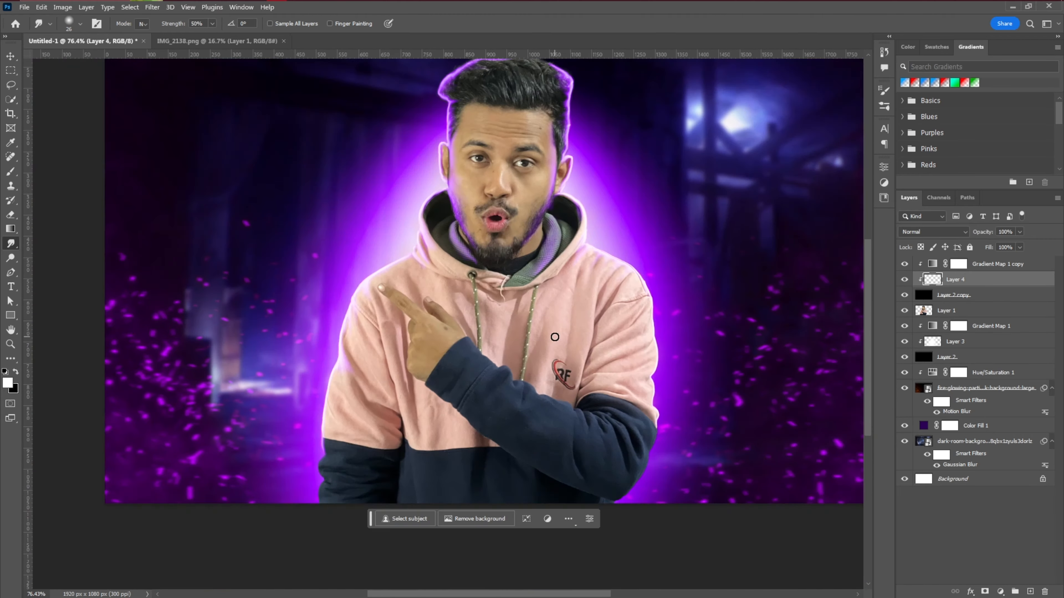
# Smudge the rim light inward along the fabric folds of the right-hand sleeve, adjusting the smudge brush size.
pyautogui.scroll(4, 293, 299)
pyautogui.scroll(-3, 294, 298)
pyautogui.hscroll(-4, 398, 301)
pyautogui.scroll(5, 441, 468)
pyautogui.hscroll(5, 589, 355)
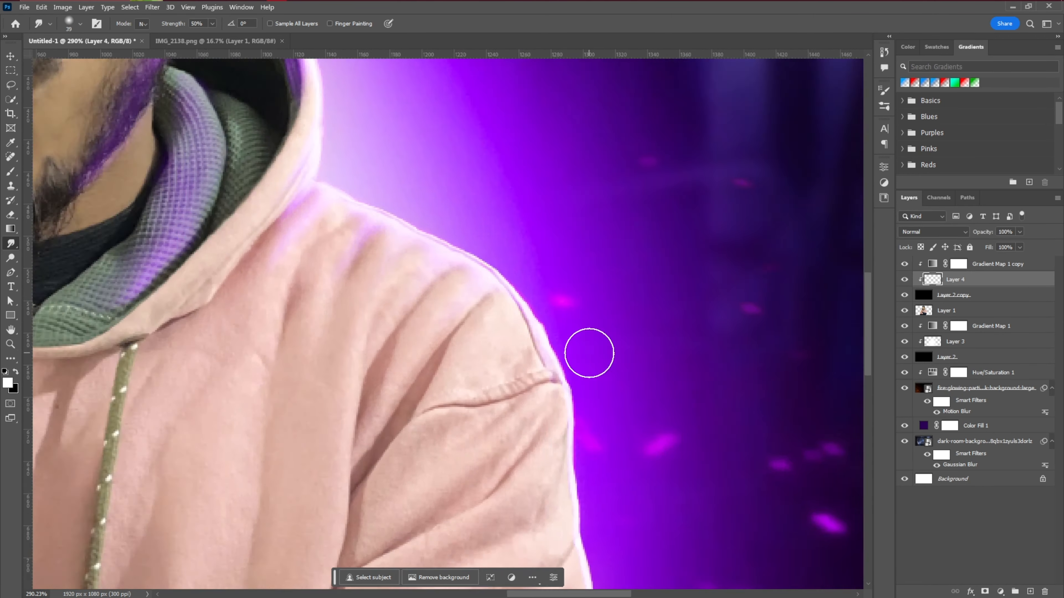
pyautogui.scroll(4, 589, 354)
pyautogui.moveTo(670, 275); pyautogui.dragTo(599, 398)
pyautogui.scroll(-2, 664, 358)
pyautogui.moveTo(679, 365); pyautogui.dragTo(601, 423)
pyautogui.scroll(-2, 678, 359)
pyautogui.scroll(-5, 678, 359)
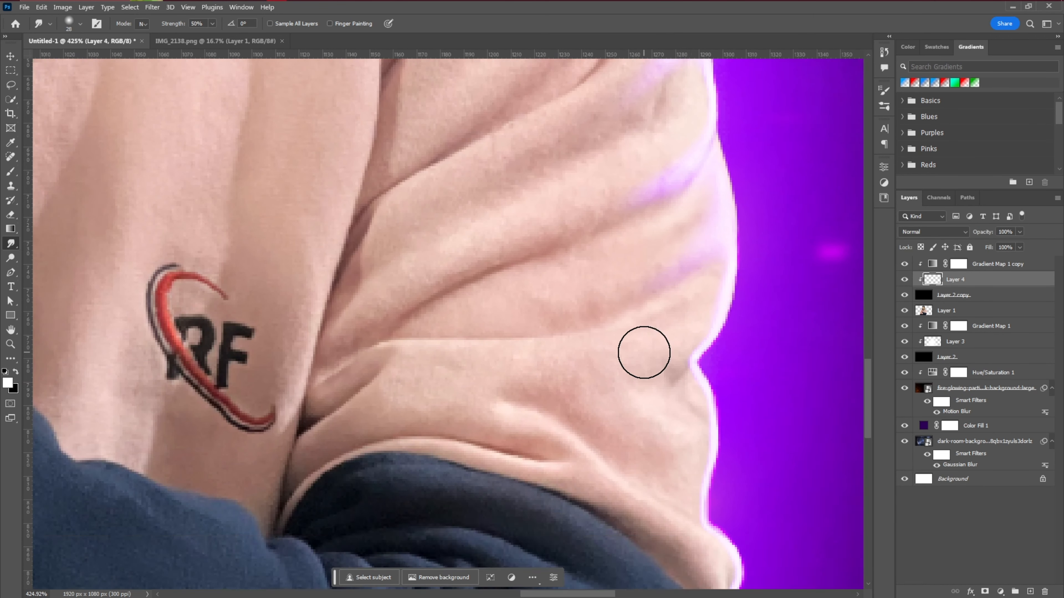
pyautogui.hscroll(-2, 742, 292)
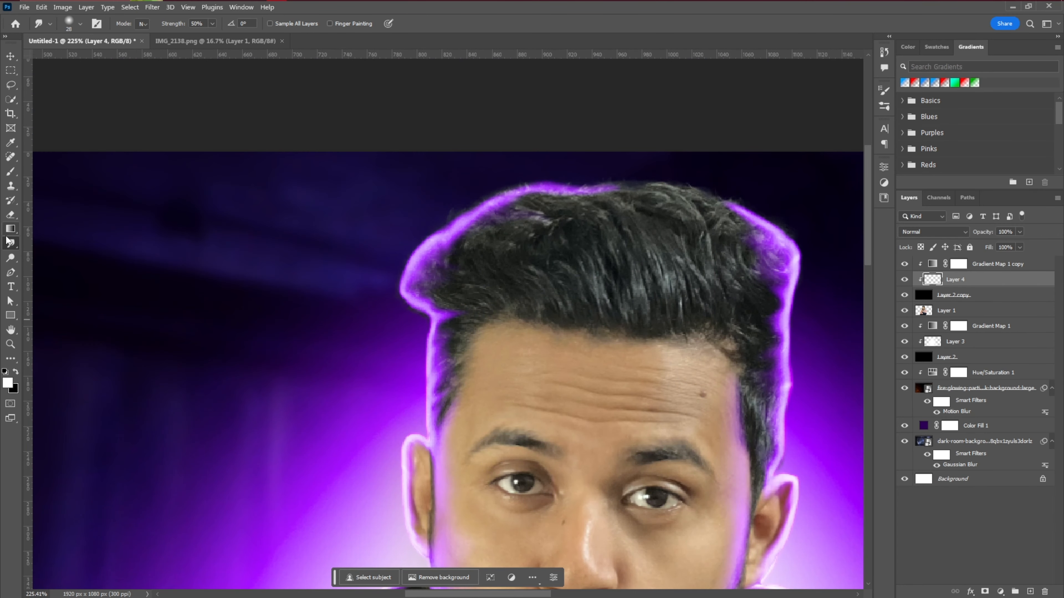
# Soften the purple light on top of the hair with a 70 px eraser at 16% opacity.
pyautogui.click(10, 215)
pyautogui.moveTo(580, 205); pyautogui.dragTo(563, 204)
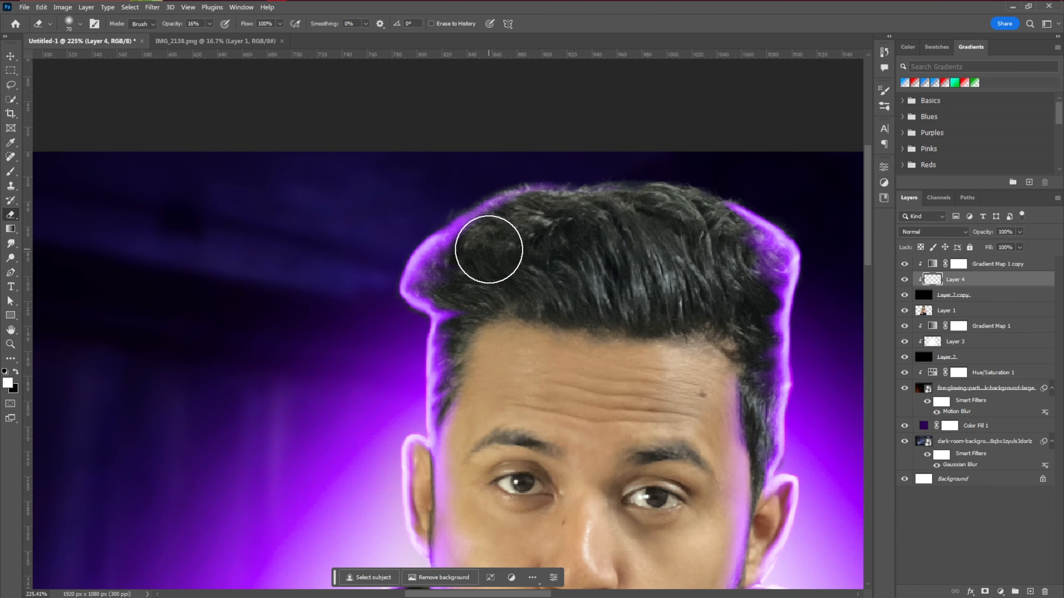
pyautogui.scroll(-2, 475, 245)
pyautogui.scroll(-3, 546, 380)
pyautogui.scroll(3, 622, 219)
pyautogui.scroll(4, 485, 253)
pyautogui.scroll(-4, 485, 253)
pyautogui.scroll(4, 783, 167)
# Create a new clipped layer above Layer 4 and reduce the Brush tool to a very thin tip.
pyautogui.hotkey('ctrl', 'shift', 'alt', 'n')
pyautogui.press('b')
pyautogui.rightClick(669, 203)
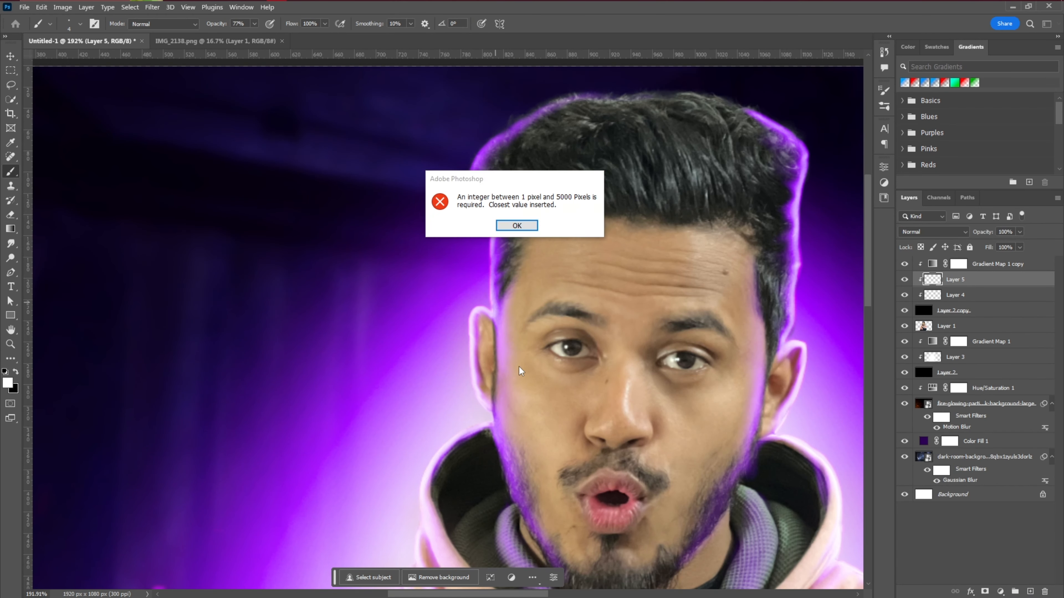
pyautogui.press('Return')
pyautogui.scroll(3, 463, 246)
pyautogui.press('Return')
# Paint thin white highlight lines down both sides of the face and along the outer hair edges.
pyautogui.moveTo(549, 432)
pyautogui.mouseDown()
pyautogui.moveTo(525, 411)
pyautogui.moveTo(389, 372)
pyautogui.mouseUp()
pyautogui.hotkey('ctrl', 'z')
pyautogui.moveTo(293, 179); pyautogui.dragTo(316, 355)
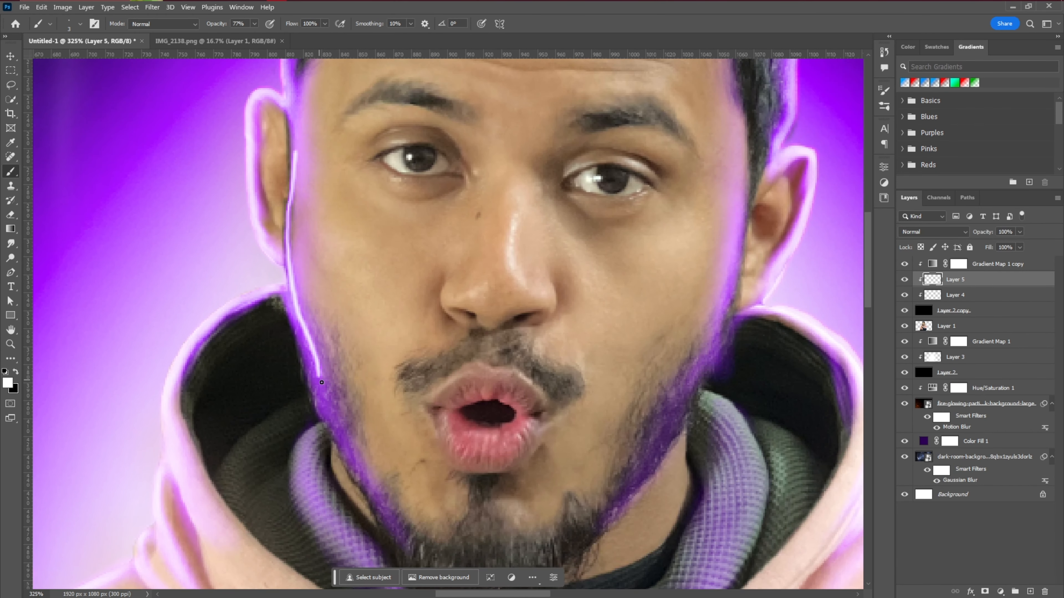
pyautogui.moveTo(502, 167); pyautogui.dragTo(340, 471)
pyautogui.moveTo(625, 118); pyautogui.dragTo(650, 222)
pyautogui.moveTo(137, 130)
pyautogui.mouseDown()
pyautogui.moveTo(224, 96)
pyautogui.moveTo(216, 252)
pyautogui.mouseUp()
pyautogui.hotkey('ctrl', '0')
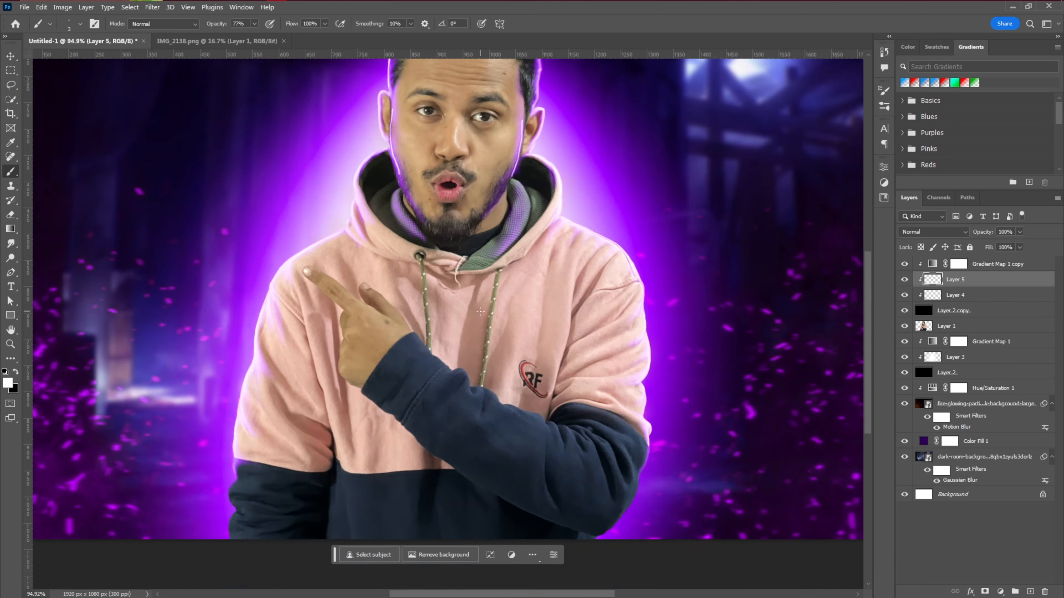
pyautogui.moveTo(421, 343); pyautogui.dragTo(427, 380)
pyautogui.scroll(5, 441, 167)
# Smudge the thin highlights into the cheeks, beard and hair edges with the 26 px smudge brush.
pyautogui.click(11, 243)
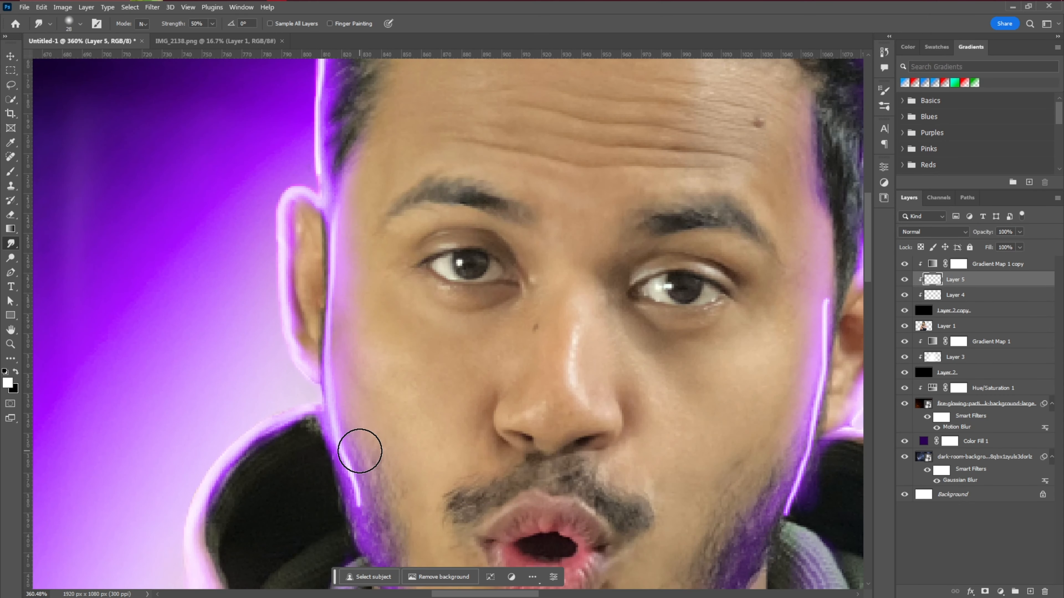
pyautogui.moveTo(361, 449); pyautogui.dragTo(377, 511)
pyautogui.moveTo(689, 273); pyautogui.dragTo(620, 440)
pyautogui.scroll(10, 332, 475)
pyautogui.hscroll(-2, 333, 475)
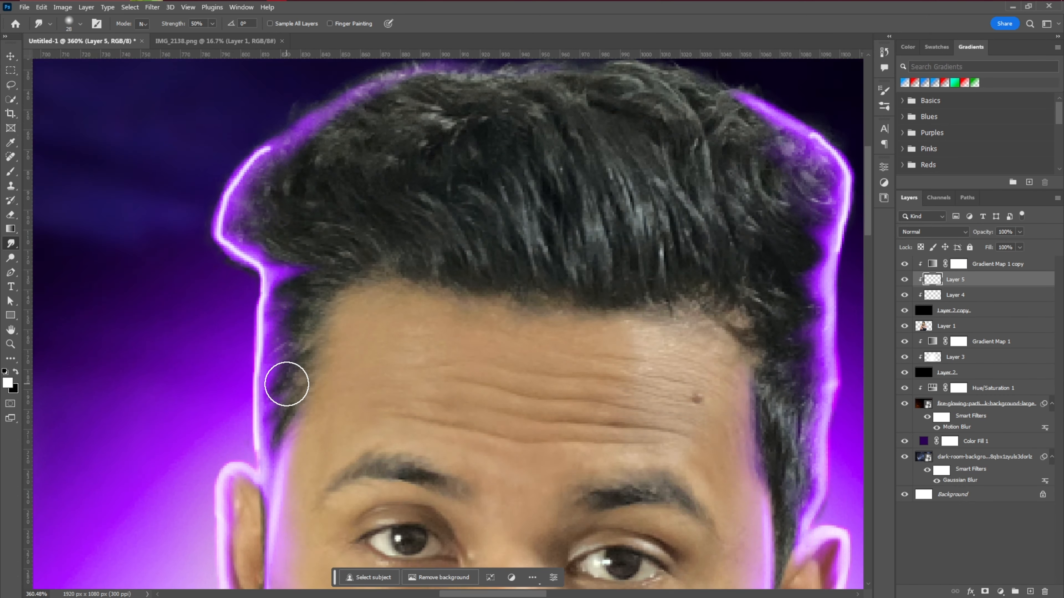
pyautogui.hscroll(3, 649, 349)
pyautogui.scroll(-12, 552, 452)
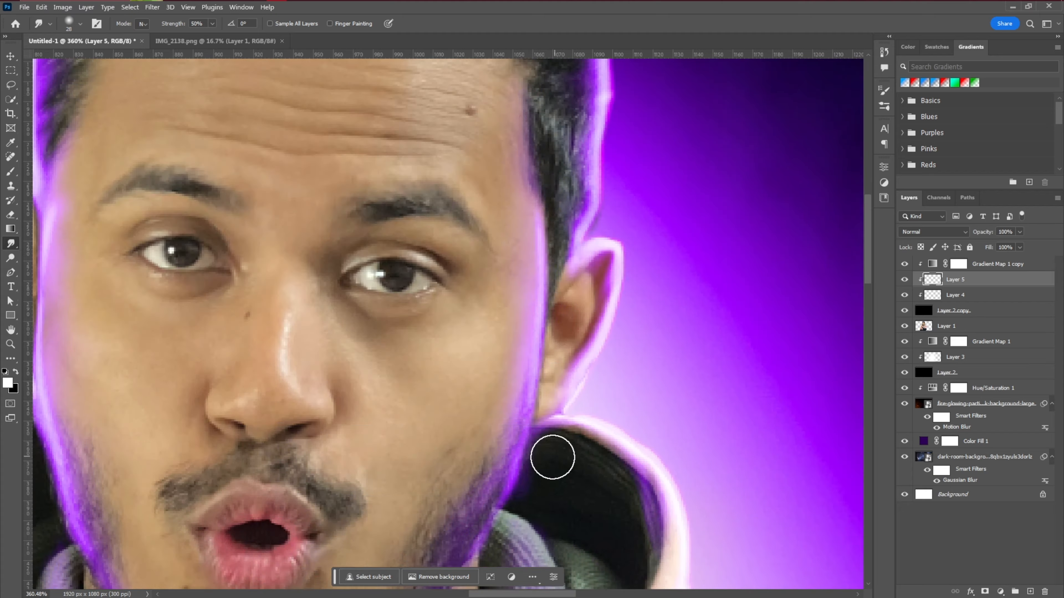
pyautogui.scroll(-5, 456, 268)
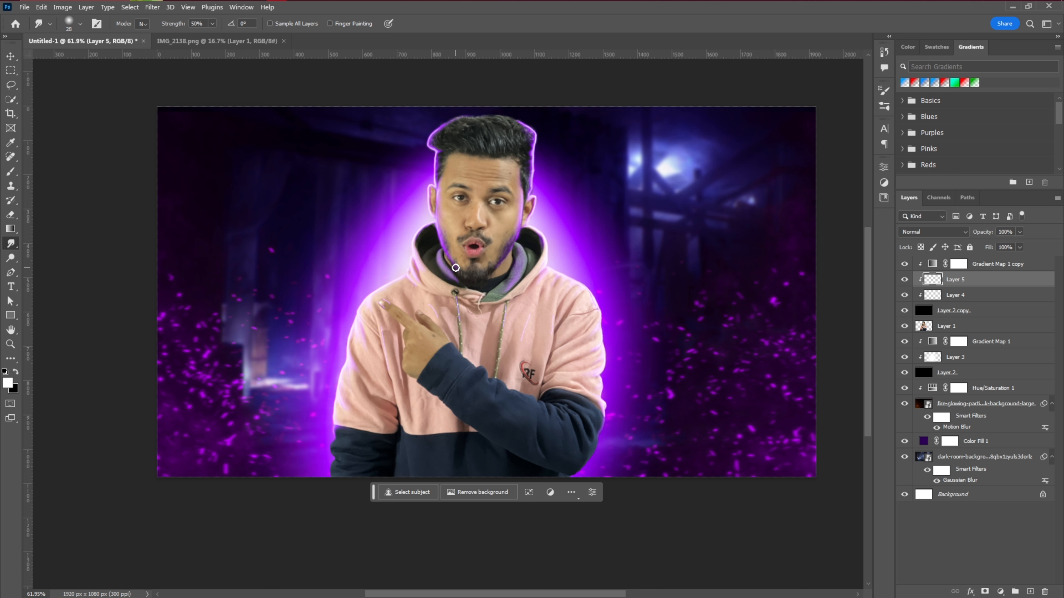
# Add a Curves adjustment above Layer 1 and raise the upper part of the RGB curve slightly.
pyautogui.click(966, 326)
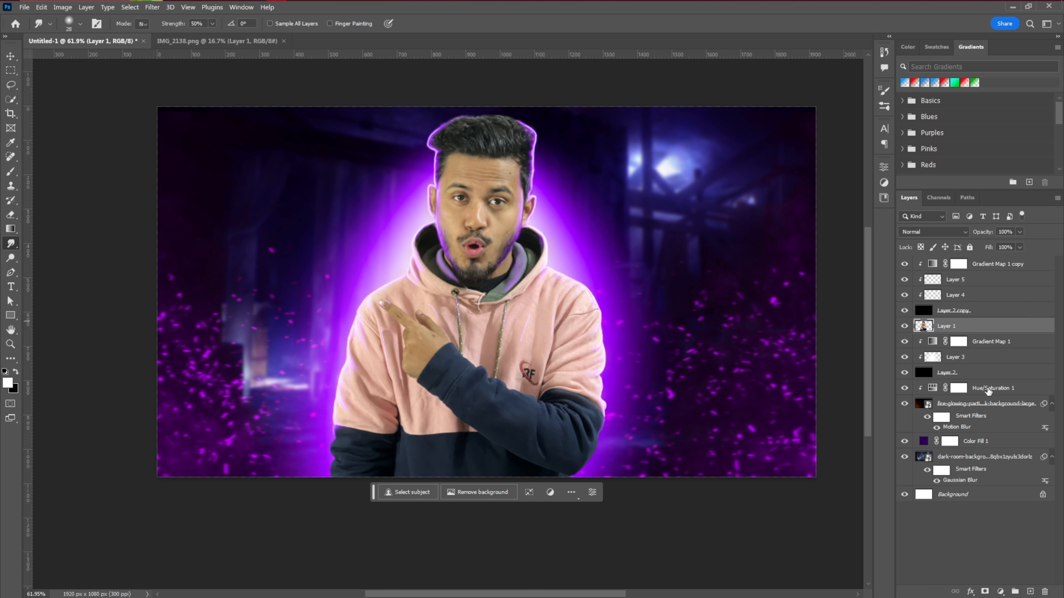
pyautogui.click(1001, 591)
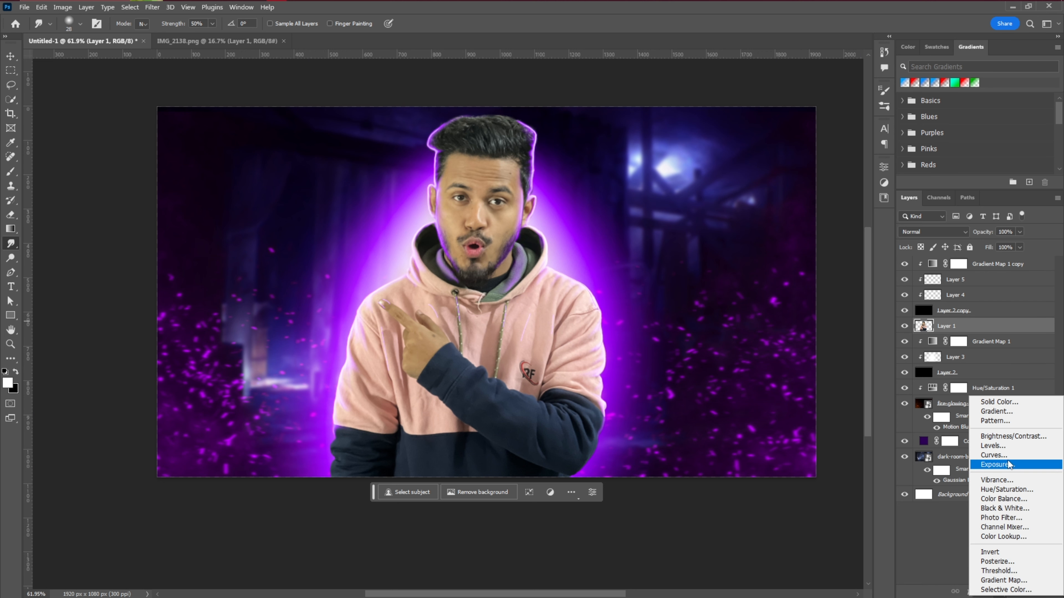
pyautogui.click(989, 461)
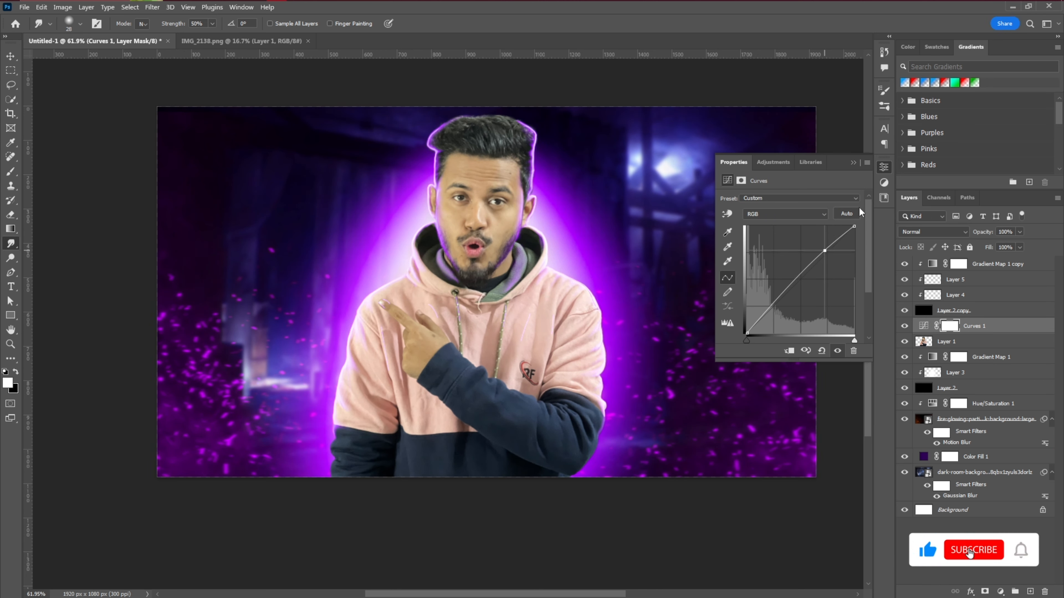
pyautogui.click(854, 164)
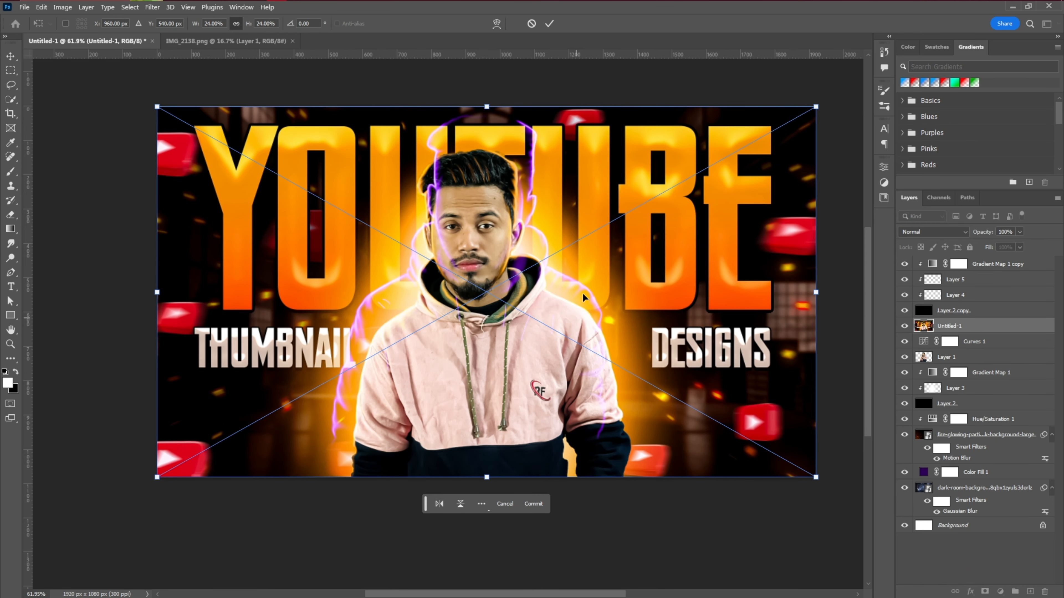
# Scale the placed "YouTube Thumbnail Designs" image to 6.98%, rotate it -9°, and position it beside the man's head.
pyautogui.moveTo(812, 484); pyautogui.dragTo(357, 230)
pyautogui.moveTo(261, 167); pyautogui.dragTo(289, 190)
pyautogui.moveTo(385, 257); pyautogui.dragTo(400, 222)
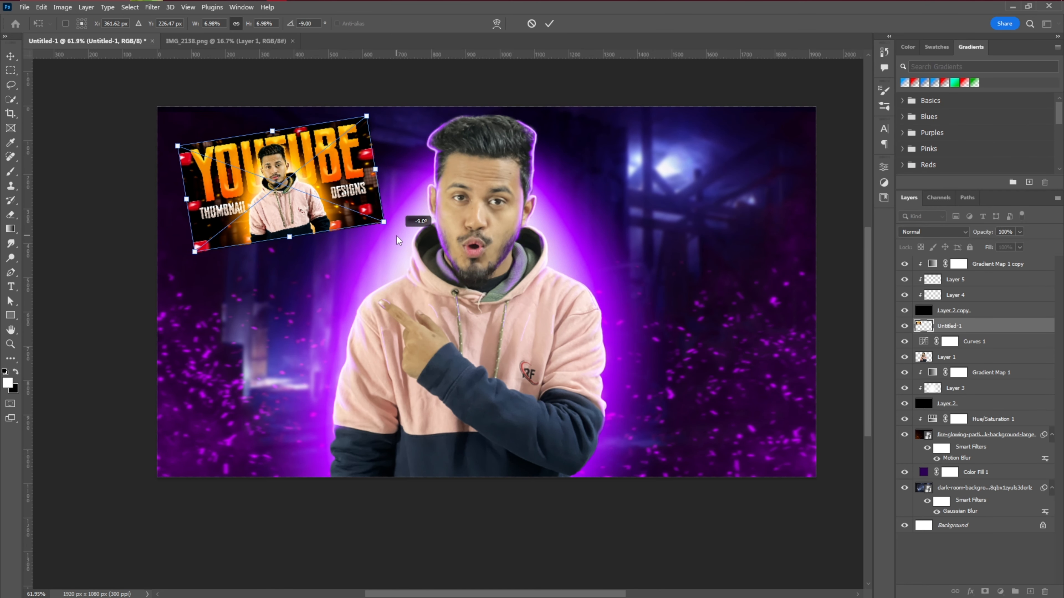
pyautogui.moveTo(322, 206); pyautogui.dragTo(325, 202)
pyautogui.moveTo(327, 203); pyautogui.dragTo(333, 203)
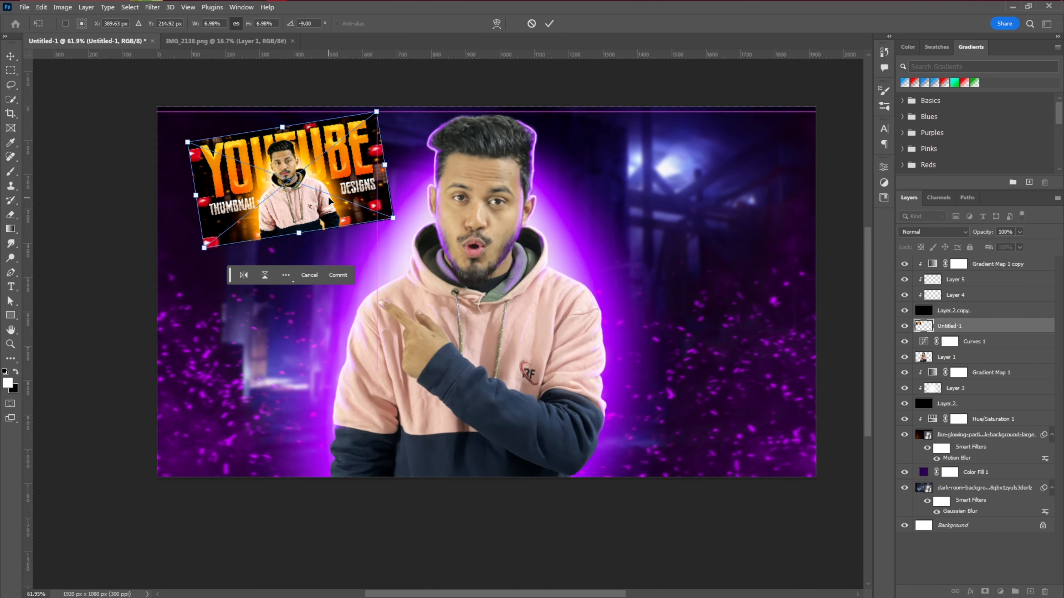
pyautogui.click(550, 24)
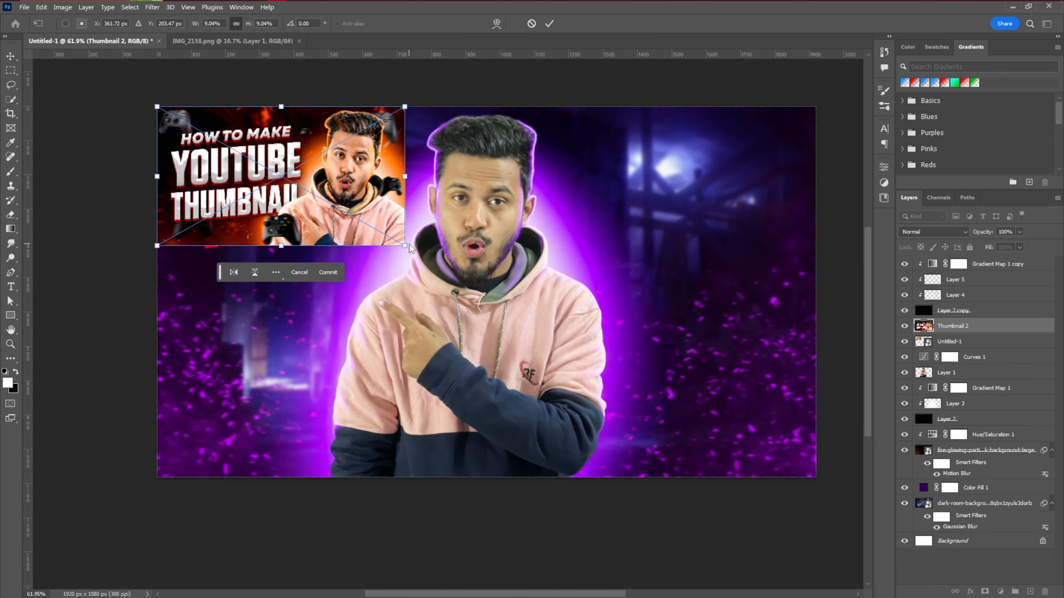
# Place the Thumbnail 2 image below the first thumbnail and move both thumbnail layers to the top of the layer stack.
pyautogui.click(549, 24)
pyautogui.moveTo(297, 180); pyautogui.dragTo(288, 172)
pyautogui.click(959, 342)
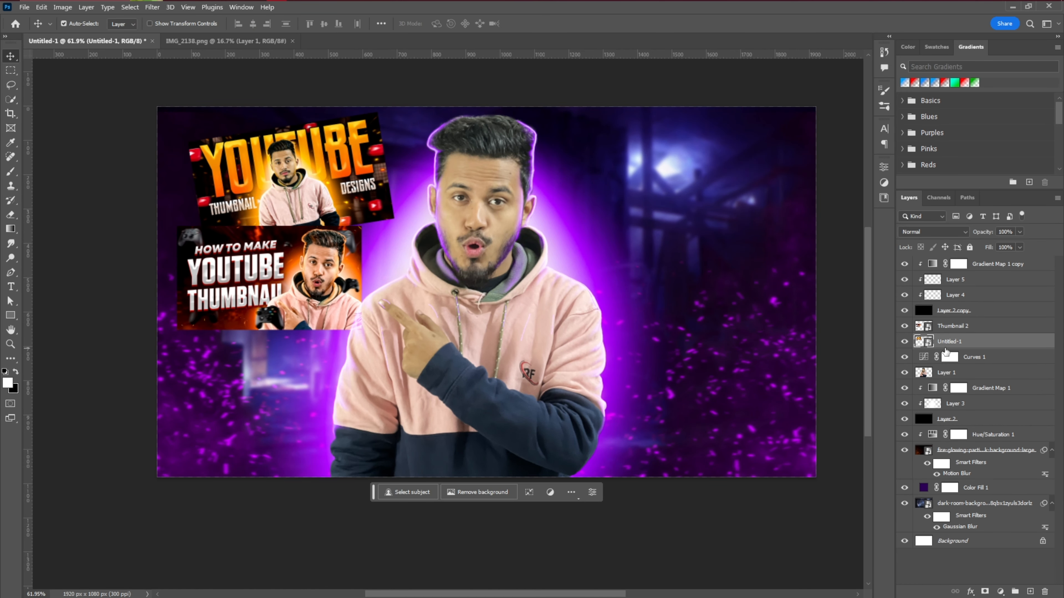
pyautogui.keyDown('shift'); pyautogui.click(963, 313); pyautogui.keyUp('shift')
pyautogui.keyDown('shift'); pyautogui.click(963, 327); pyautogui.keyUp('shift')
pyautogui.moveTo(967, 341); pyautogui.dragTo(966, 259)
# Slightly enlarge the Thumbnail 2 image and shift both thumbnails so their outer edges line up.
pyautogui.moveTo(296, 185); pyautogui.dragTo(293, 179)
pyautogui.moveTo(293, 273); pyautogui.dragTo(287, 272)
pyautogui.hotkey('ctrl', 't')
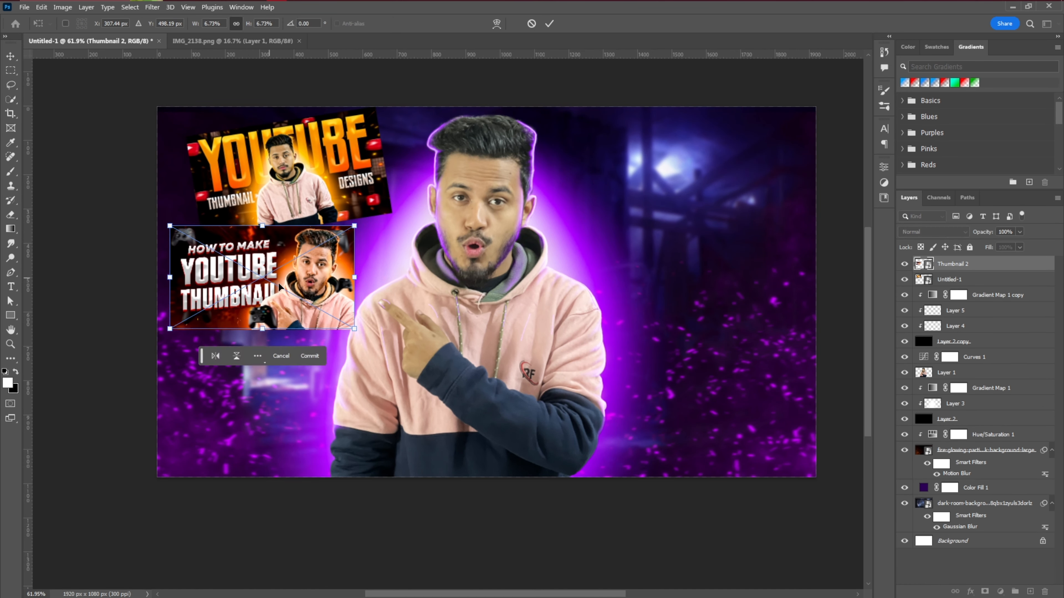
pyautogui.moveTo(373, 219); pyautogui.dragTo(375, 224)
pyautogui.moveTo(301, 290); pyautogui.dragTo(305, 285)
pyautogui.moveTo(348, 253); pyautogui.dragTo(352, 253)
pyautogui.click(549, 24)
pyautogui.moveTo(295, 180); pyautogui.dragTo(287, 176)
pyautogui.moveTo(293, 273); pyautogui.dragTo(296, 273)
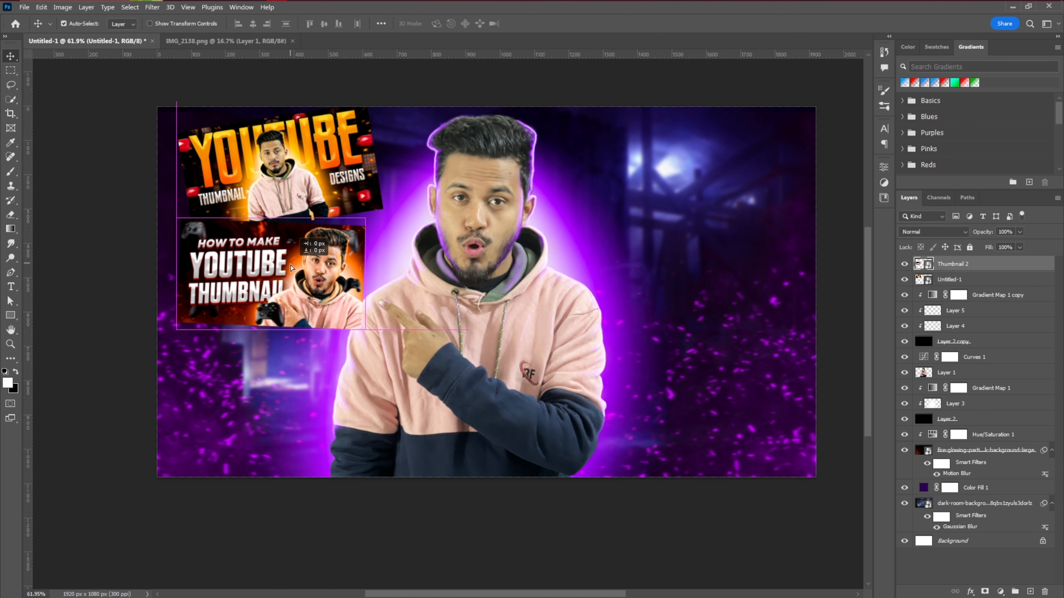
# Rotate the Thumbnail 2 image a few degrees clockwise and nudge it into place under the first thumbnail.
pyautogui.hotkey('ctrl', 't')
pyautogui.moveTo(375, 222); pyautogui.dragTo(377, 233)
pyautogui.click(549, 24)
pyautogui.moveTo(293, 279); pyautogui.dragTo(300, 275)
# Give the upper thumbnail's layer an 8 px outside stroke in purple with the Overlay blend mode.
pyautogui.click(293, 184)
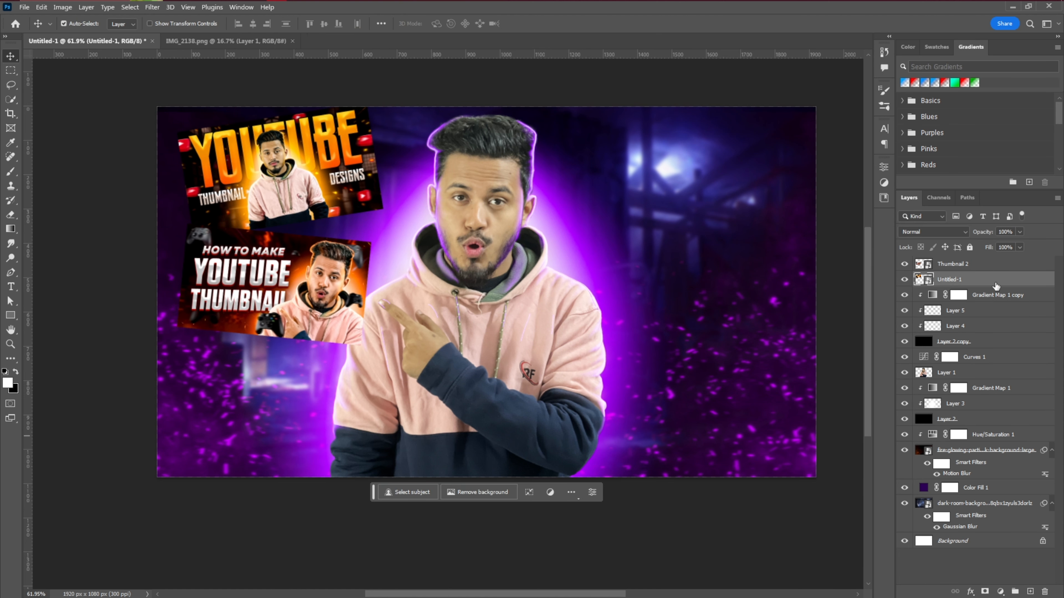
pyautogui.doubleClick(1014, 280)
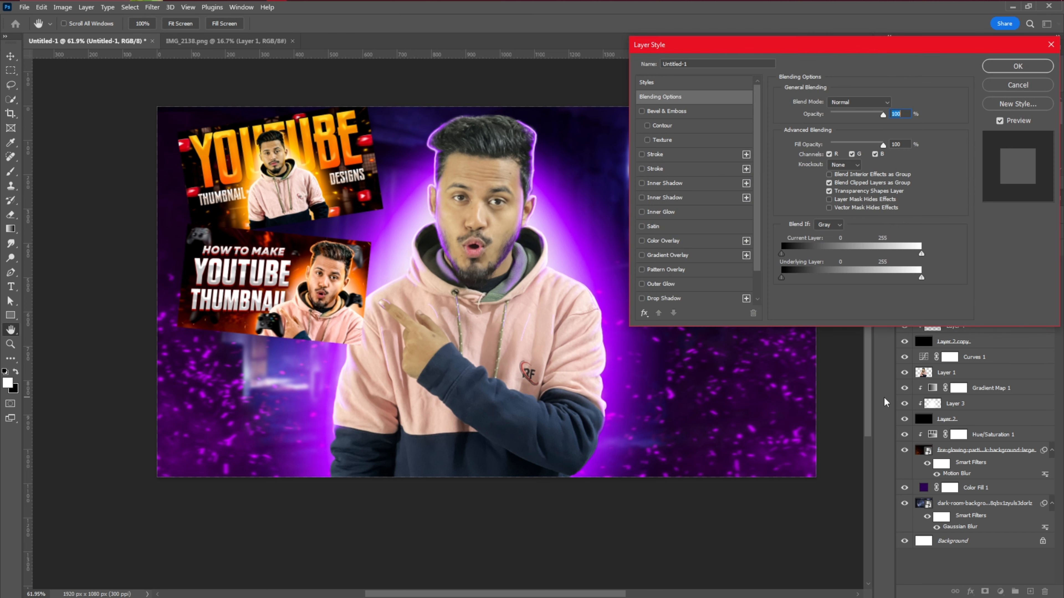
pyautogui.click(670, 154)
pyautogui.click(806, 181)
pyautogui.click(836, 213)
pyautogui.click(945, 178)
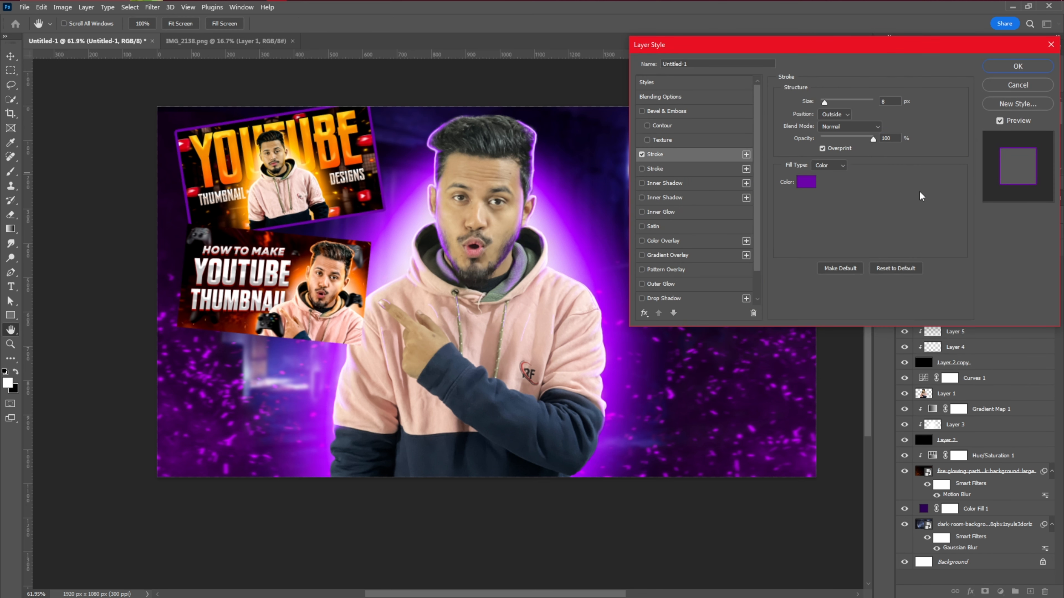
pyautogui.click(850, 126)
pyautogui.click(838, 252)
pyautogui.moveTo(873, 138); pyautogui.dragTo(849, 138)
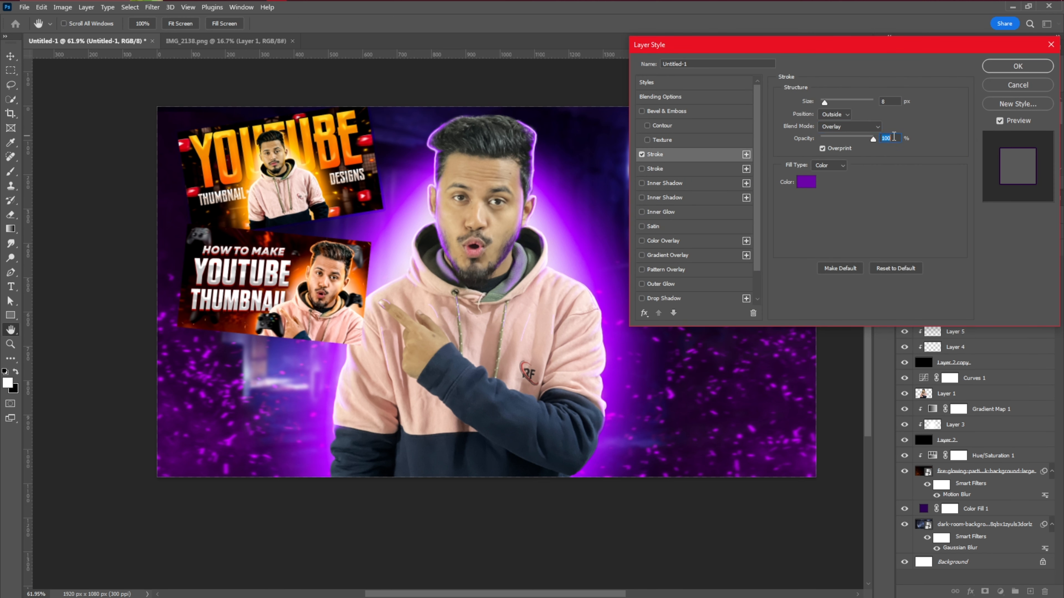
# Add a black drop shadow and a dark purple Overlay drop shadow to the upper thumbnail, and copy its effects to the Thumbnail 2 layer.
pyautogui.scroll(-1, 696, 285)
pyautogui.click(687, 285)
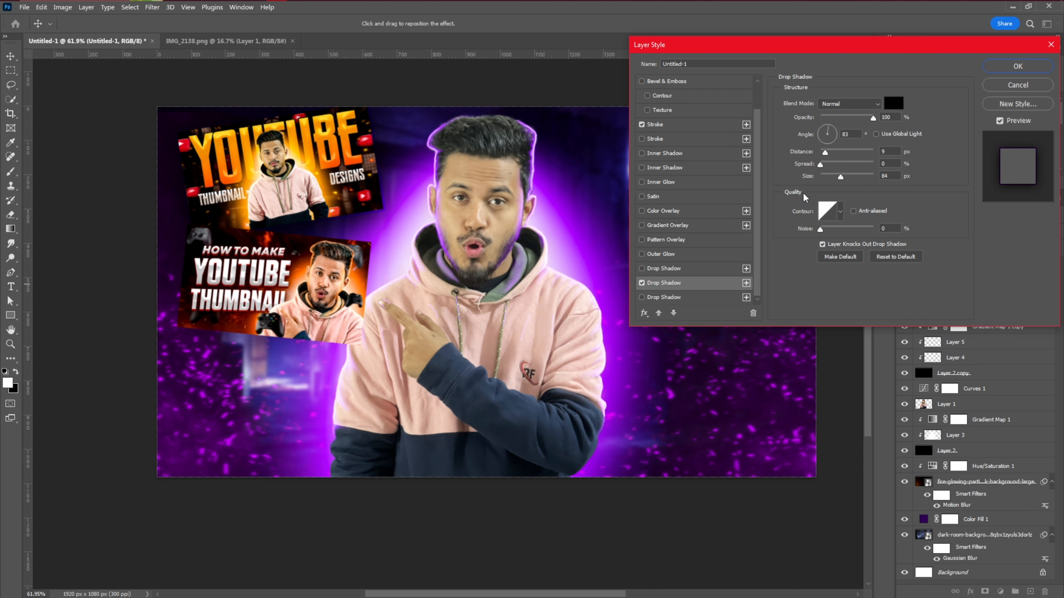
pyautogui.click(894, 103)
pyautogui.click(835, 201)
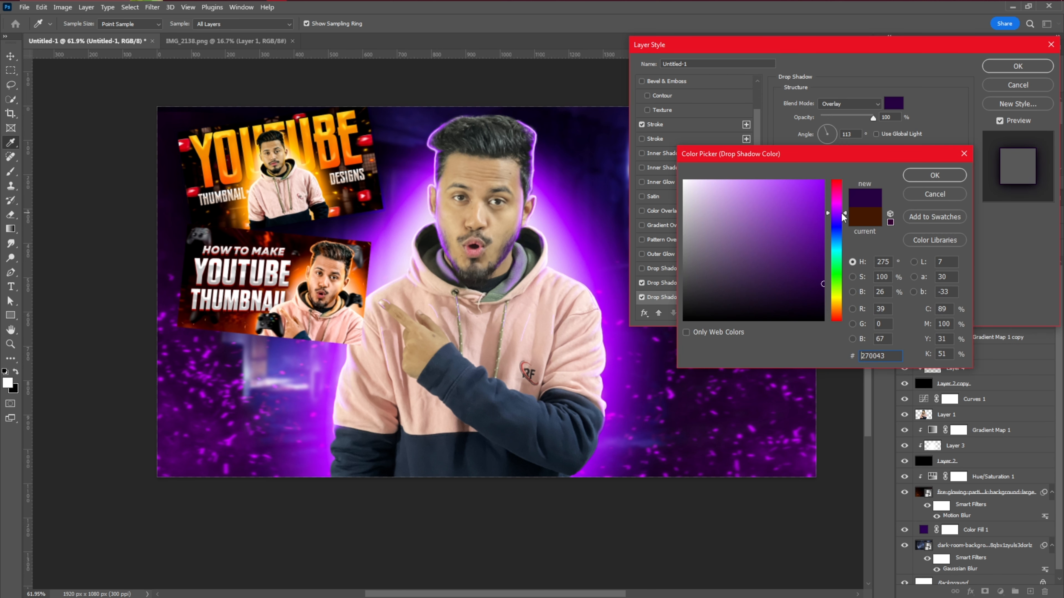
pyautogui.press('Return')
pyautogui.press('Return')
pyautogui.moveTo(959, 270); pyautogui.dragTo(959, 264)
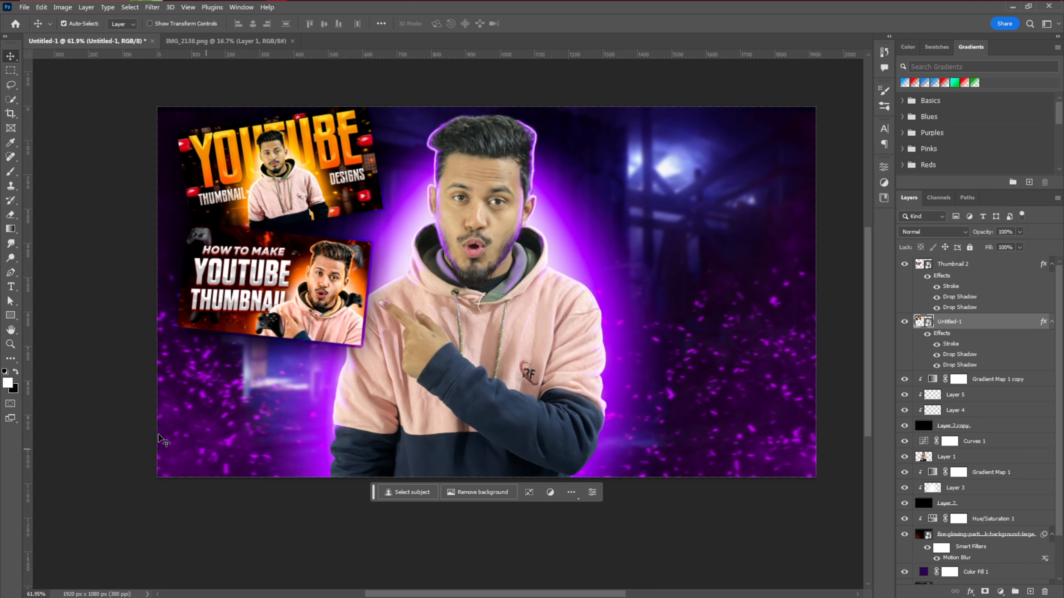
# Slightly enlarge the Thumbnail 2 image and set its stroke size to 2 px.
pyautogui.hotkey('ctrl', 't')
pyautogui.moveTo(363, 344); pyautogui.dragTo(368, 360)
pyautogui.press('Return')
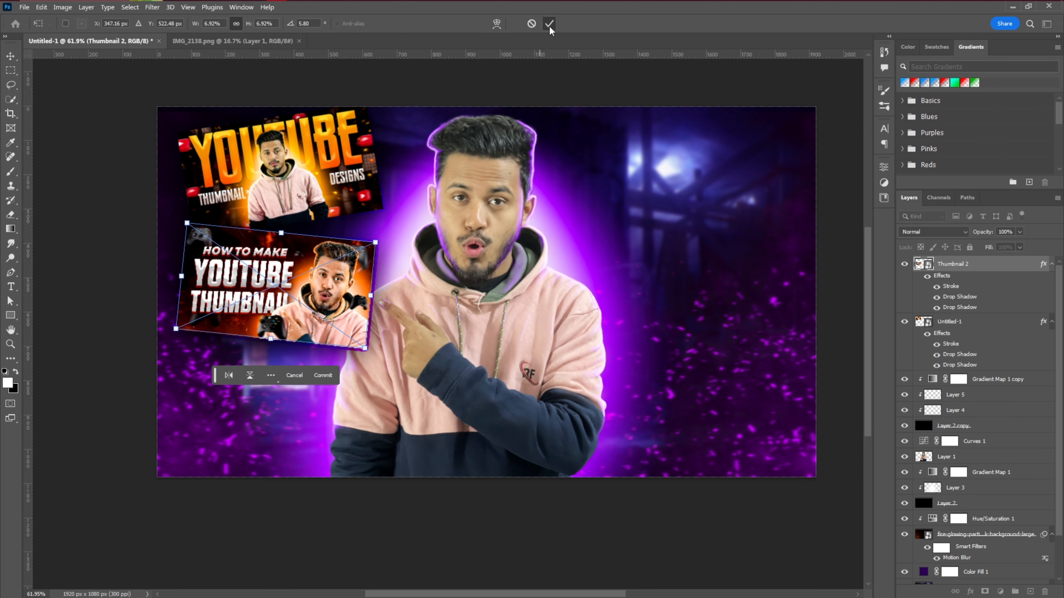
pyautogui.doubleClick(951, 286)
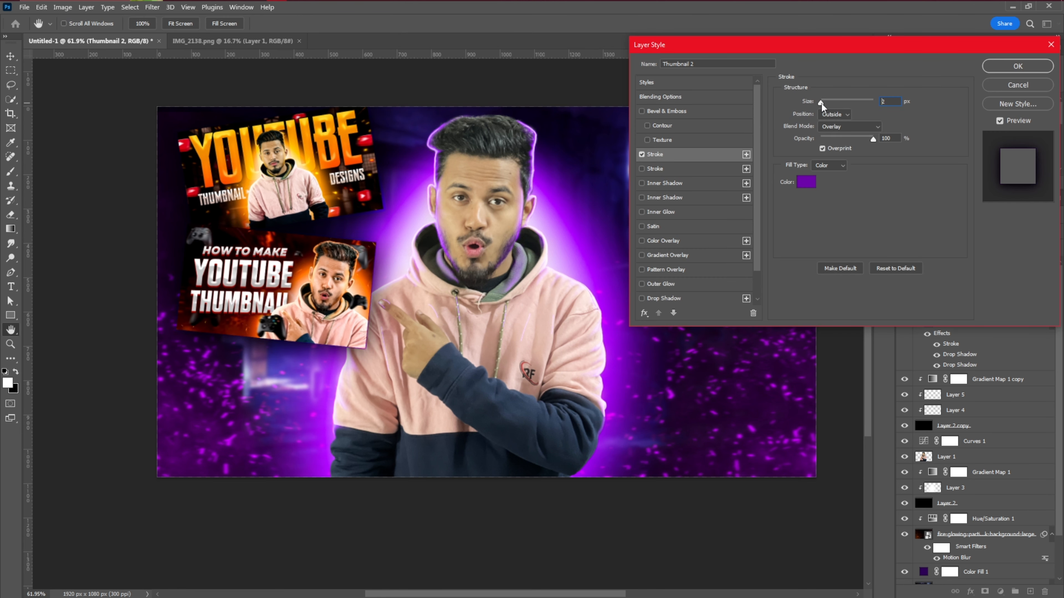
pyautogui.press('Return')
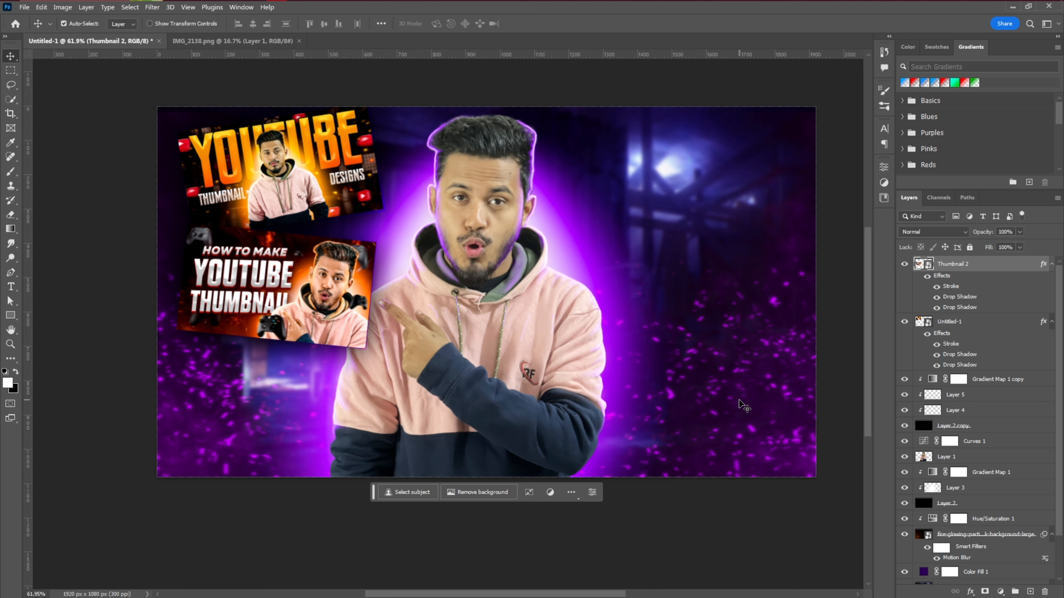
# Start a text layer in the empty area beside the man, using the CHOXR font in white (ffffff).
pyautogui.press('t')
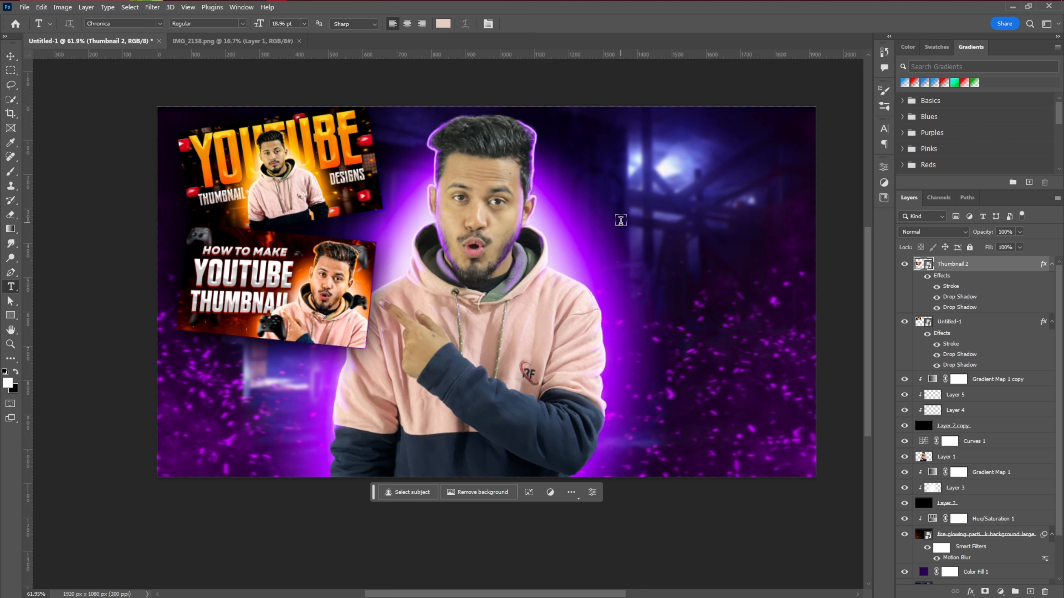
pyautogui.click(622, 228)
pyautogui.click(885, 128)
pyautogui.click(818, 145)
pyautogui.scroll(-15, 863, 372)
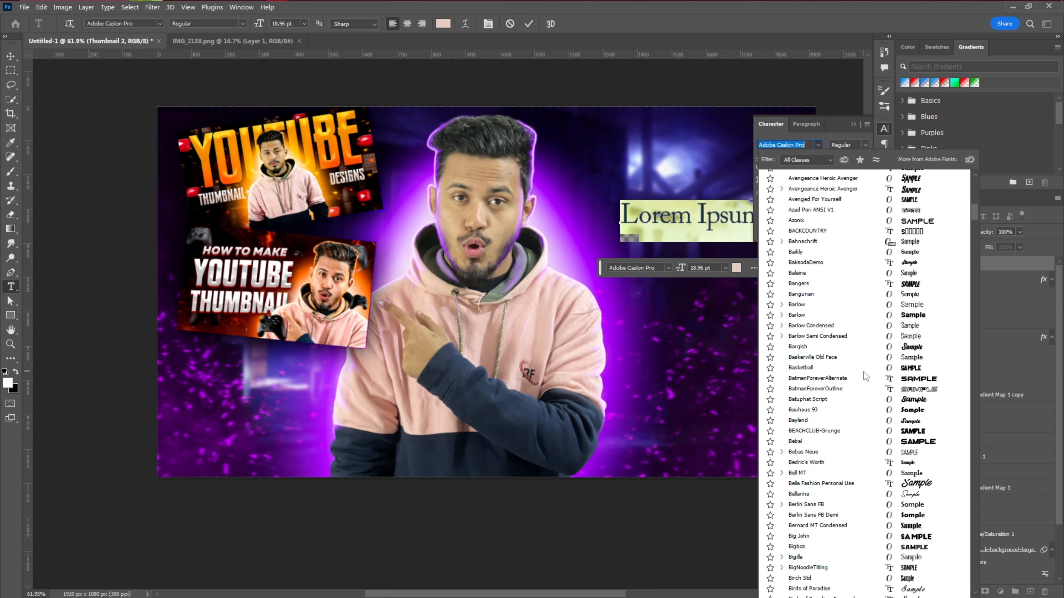
pyautogui.scroll(-1, 864, 373)
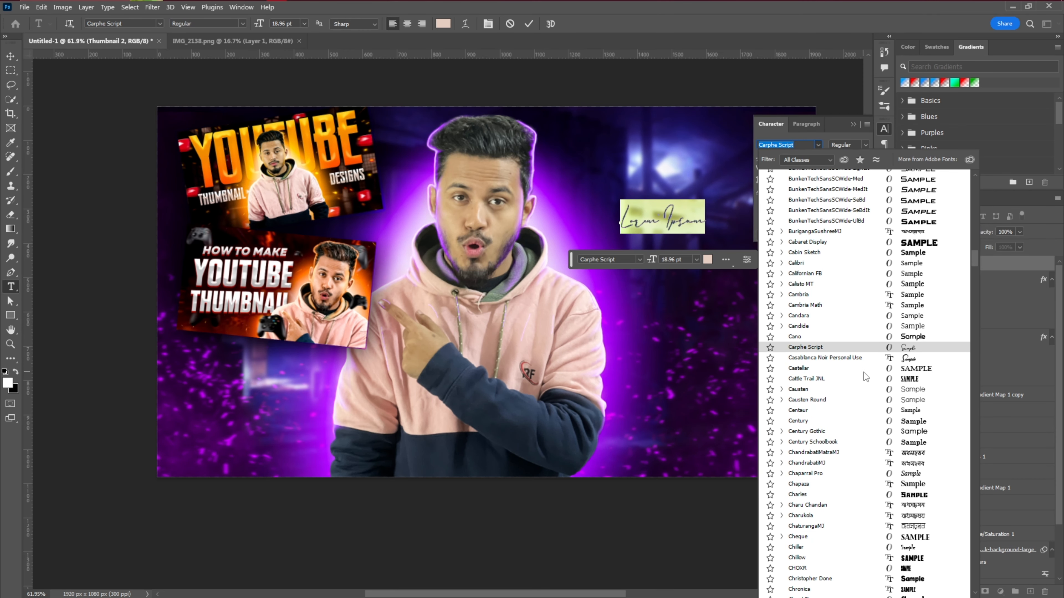
pyautogui.click(861, 549)
pyautogui.click(848, 192)
pyautogui.write('ffffff')
pyautogui.press('Return')
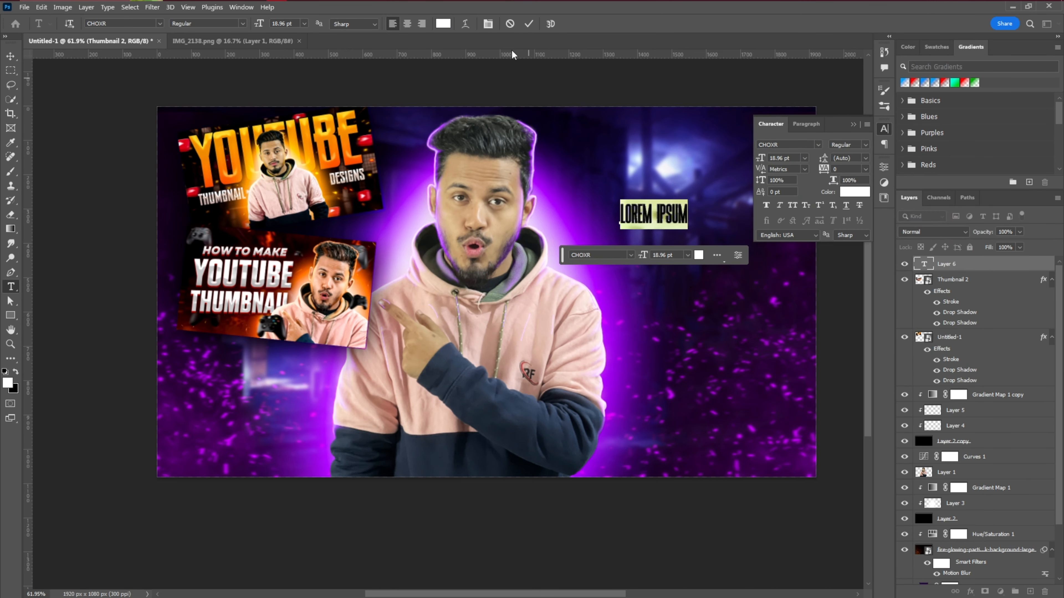
# Enter "YOUTUBE" as the text, duplicate it just below, and change the copy to "THUMBNAIL".
pyautogui.write('YOUTUBE')
pyautogui.moveTo(653, 215); pyautogui.dragTo(654, 240)
pyautogui.doubleClick(654, 239)
pyautogui.write('thumbnail')
pyautogui.click(528, 24)
# Enlarge the YOUTUBE and THUMBNAIL text beside the man and fit the YOUTUBE line above the THUMBNAIL line.
pyautogui.keyDown('shift'); pyautogui.click(652, 218); pyautogui.keyUp('shift')
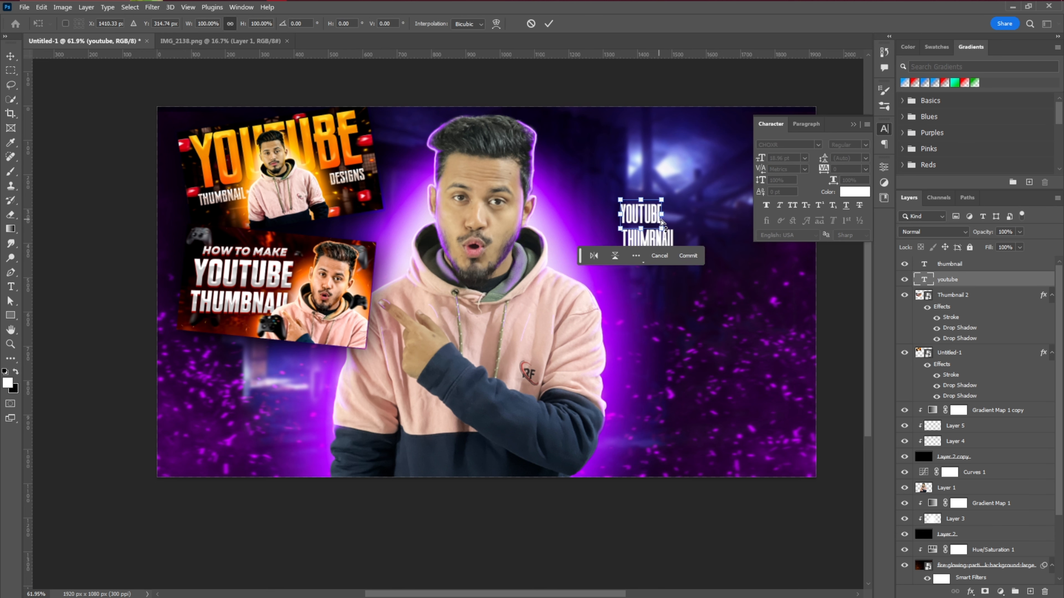
pyautogui.hotkey('ctrl', 't')
pyautogui.click(854, 124)
pyautogui.moveTo(675, 252); pyautogui.dragTo(775, 285)
pyautogui.press('Return')
pyautogui.click(712, 202)
pyautogui.hotkey('ctrl', 't')
pyautogui.moveTo(784, 152); pyautogui.dragTo(767, 162)
pyautogui.press('Return')
# Resize both text lines together and skew them so they rise toward the canvas's outer edge.
pyautogui.keyDown('shift'); pyautogui.click(715, 279); pyautogui.keyUp('shift')
pyautogui.hotkey('ctrl', 't')
pyautogui.moveTo(691, 162); pyautogui.dragTo(694, 206)
pyautogui.press('Return')
pyautogui.hotkey('ctrl', 't')
pyautogui.moveTo(784, 241); pyautogui.dragTo(793, 213)
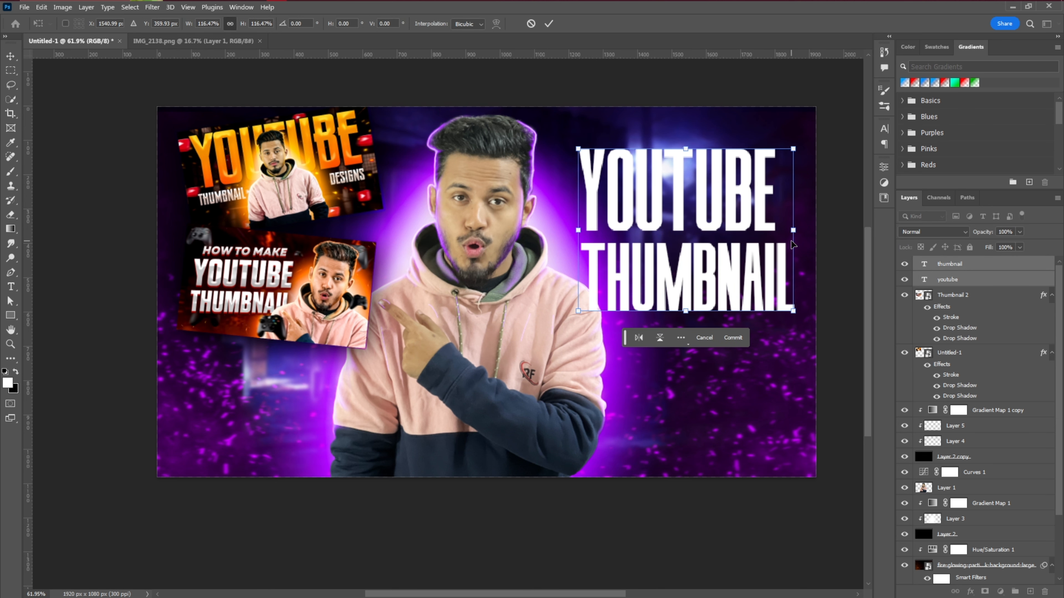
pyautogui.moveTo(580, 312); pyautogui.dragTo(572, 321)
pyautogui.moveTo(679, 260); pyautogui.dragTo(687, 257)
pyautogui.press('Return')
# Resize the two sample thumbnails together and reposition them in the upper corner beside the man.
pyautogui.click(318, 185)
pyautogui.keyDown('shift'); pyautogui.click(319, 277); pyautogui.keyUp('shift')
pyautogui.hotkey('ctrl', 't')
pyautogui.moveTo(388, 218); pyautogui.dragTo(346, 215)
pyautogui.press('Return')
pyautogui.moveTo(268, 264); pyautogui.dragTo(290, 253)
pyautogui.hotkey('ctrl', 't')
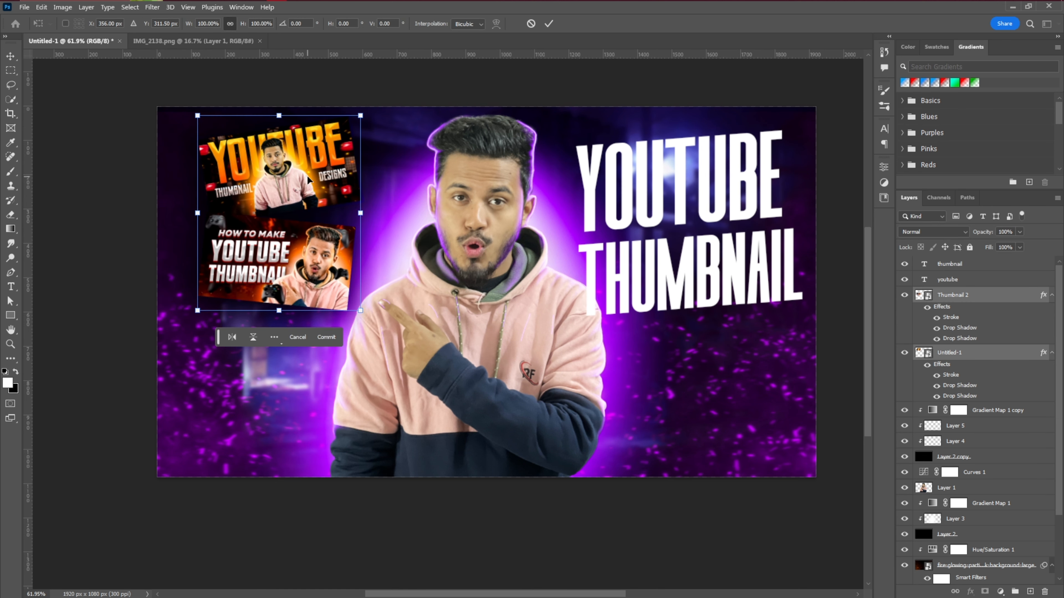
pyautogui.moveTo(197, 213); pyautogui.dragTo(170, 213)
pyautogui.moveTo(272, 210); pyautogui.dragTo(274, 186)
pyautogui.press('Return')
# Move the Thumbnail 2 layer below the Untitled-1 layer and nudge its image closer to the upper thumbnail.
pyautogui.moveTo(997, 295); pyautogui.dragTo(997, 402)
pyautogui.moveTo(269, 281); pyautogui.dragTo(274, 275)
pyautogui.press('space')
pyautogui.moveTo(645, 329); pyautogui.dragTo(597, 334)
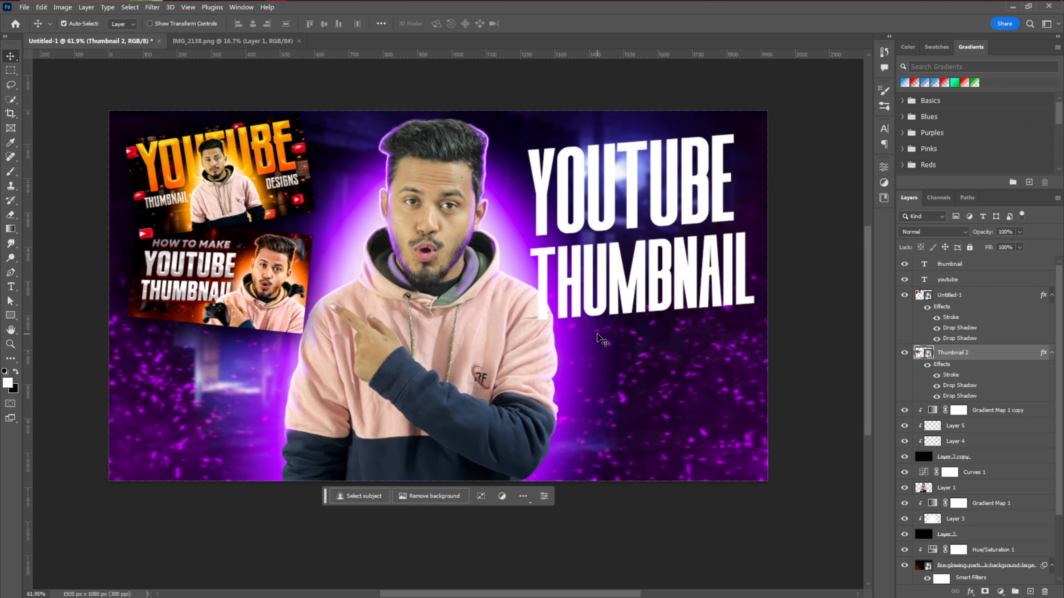
# Add a reversed linear orange gradient overlay to the YOUTUBE text at an angle of 97°.
pyautogui.click(645, 223)
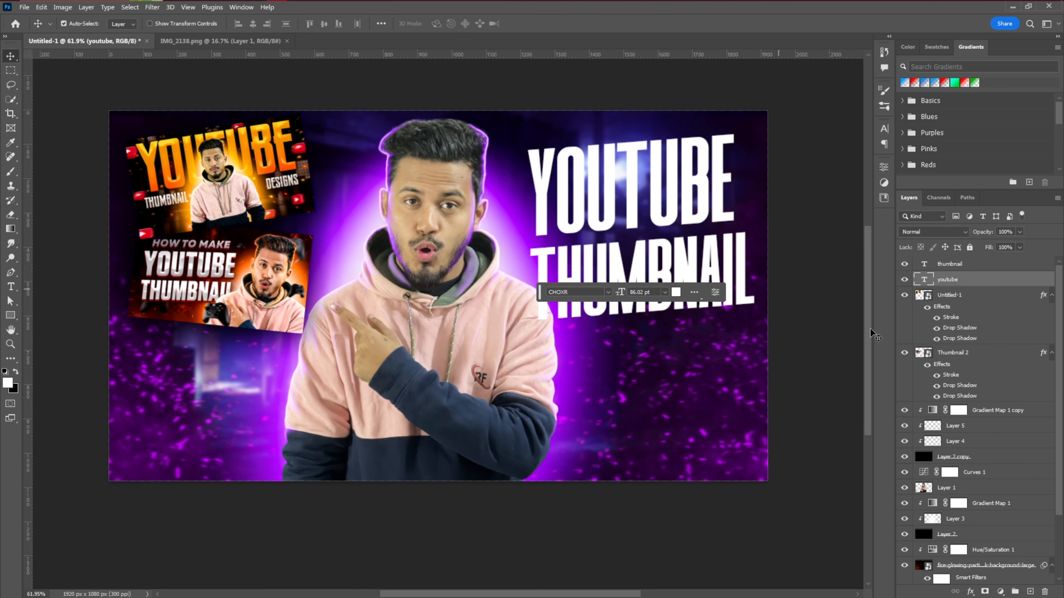
pyautogui.doubleClick(1015, 284)
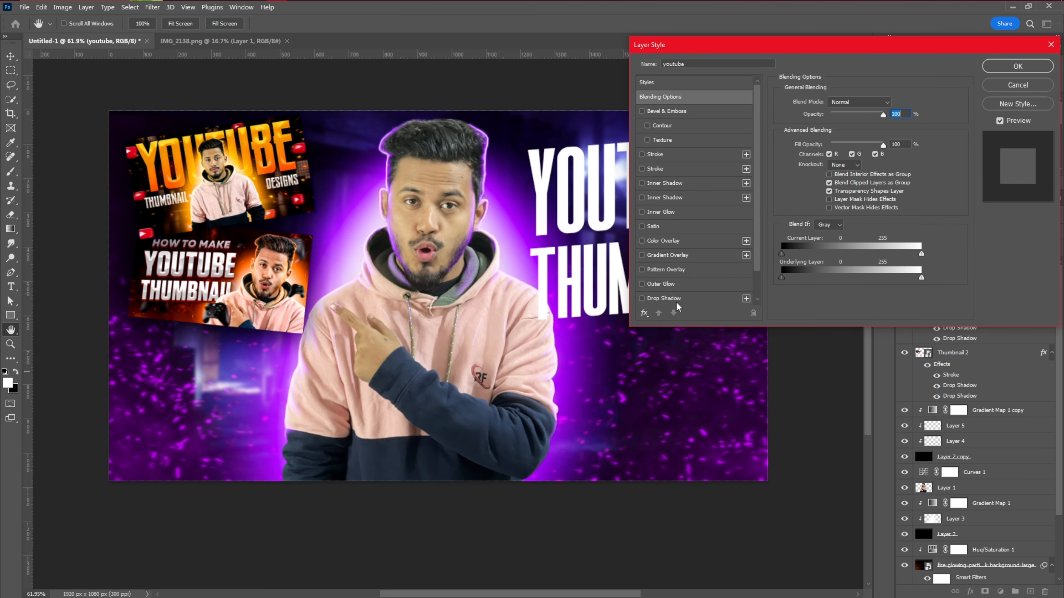
pyautogui.click(676, 263)
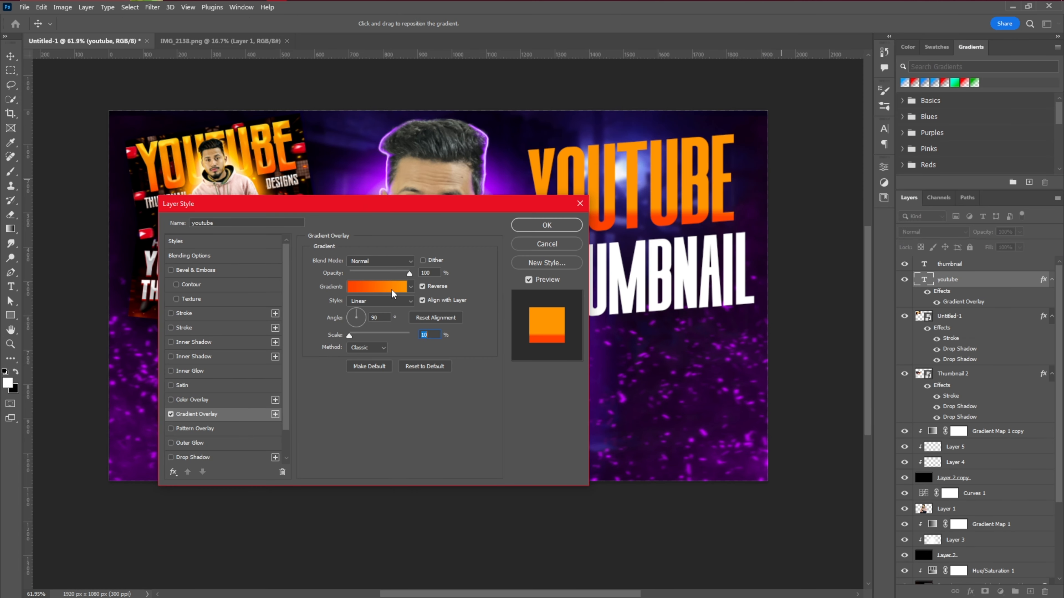
pyautogui.click(393, 287)
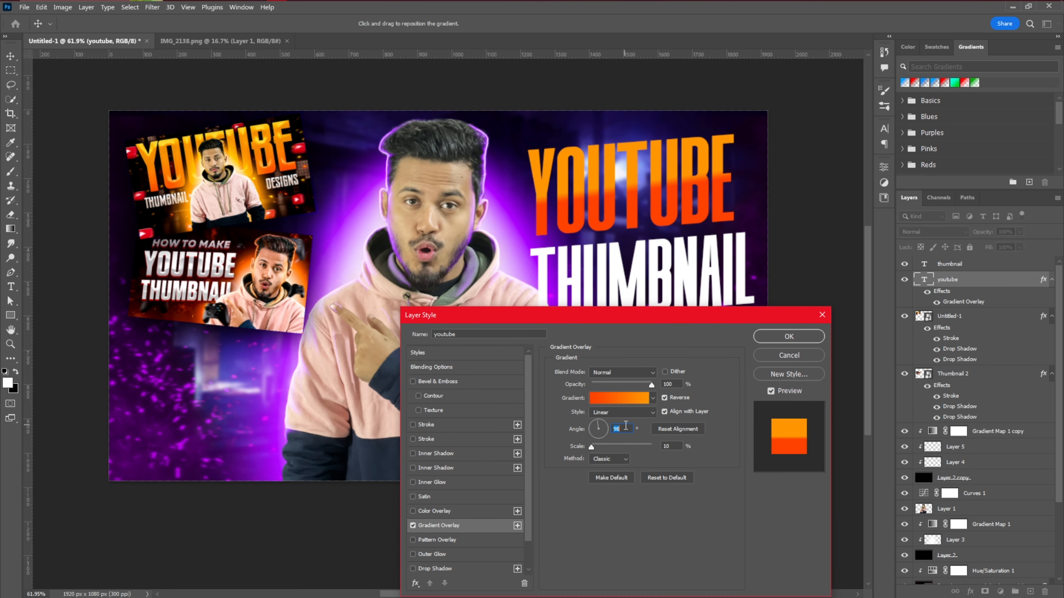
# Recolor and reposition the gradient's stops to form an orange and yellow-orange gradient with a sharp split across the YOUTUBE text.
pyautogui.click(623, 399)
pyautogui.moveTo(980, 289); pyautogui.dragTo(881, 289)
pyautogui.moveTo(756, 288); pyautogui.dragTo(836, 307)
pyautogui.doubleClick(866, 288)
pyautogui.click(935, 174)
pyautogui.doubleClick(875, 288)
pyautogui.click(935, 175)
pyautogui.click(979, 288)
pyautogui.doubleClick(979, 289)
pyautogui.click(935, 175)
pyautogui.moveTo(927, 285); pyautogui.dragTo(945, 285)
pyautogui.moveTo(875, 288); pyautogui.dragTo(976, 285)
pyautogui.moveTo(868, 286); pyautogui.dragTo(854, 288)
pyautogui.moveTo(865, 288); pyautogui.dragTo(857, 288)
pyautogui.moveTo(974, 285); pyautogui.dragTo(997, 285)
pyautogui.click(969, 104)
# Set the YOUTUBE gradient overlay's scale to 88% and recolor the gradient's yellow-orange end stop.
pyautogui.moveTo(591, 446); pyautogui.dragTo(623, 446)
pyautogui.click(618, 398)
pyautogui.doubleClick(979, 289)
pyautogui.press('Return')
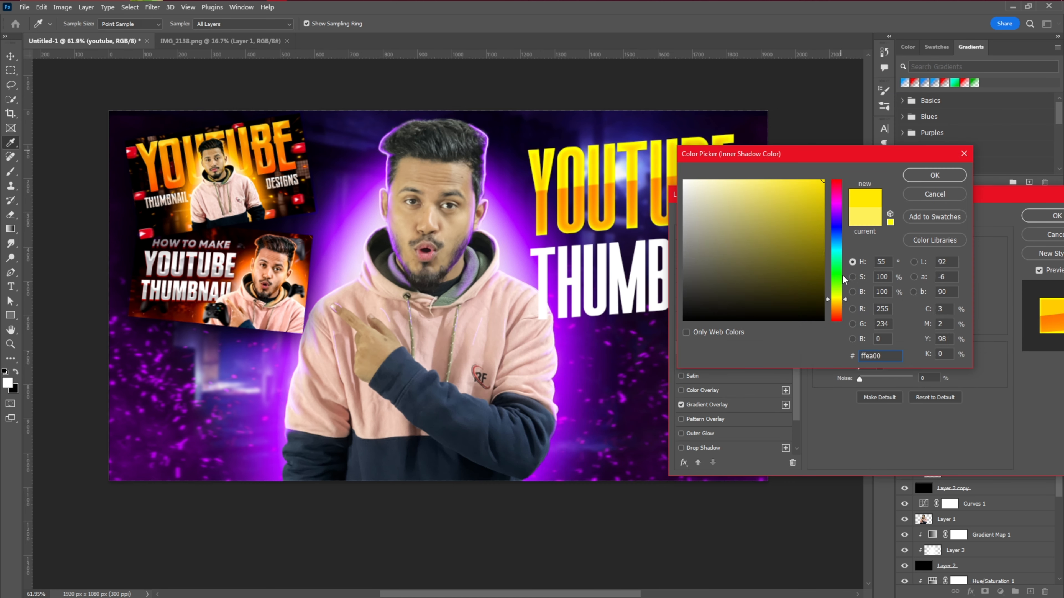
# Give the YOUTUBE text a yellow inner shadow and set the gradient's orange stop to ff6000.
pyautogui.click(841, 304)
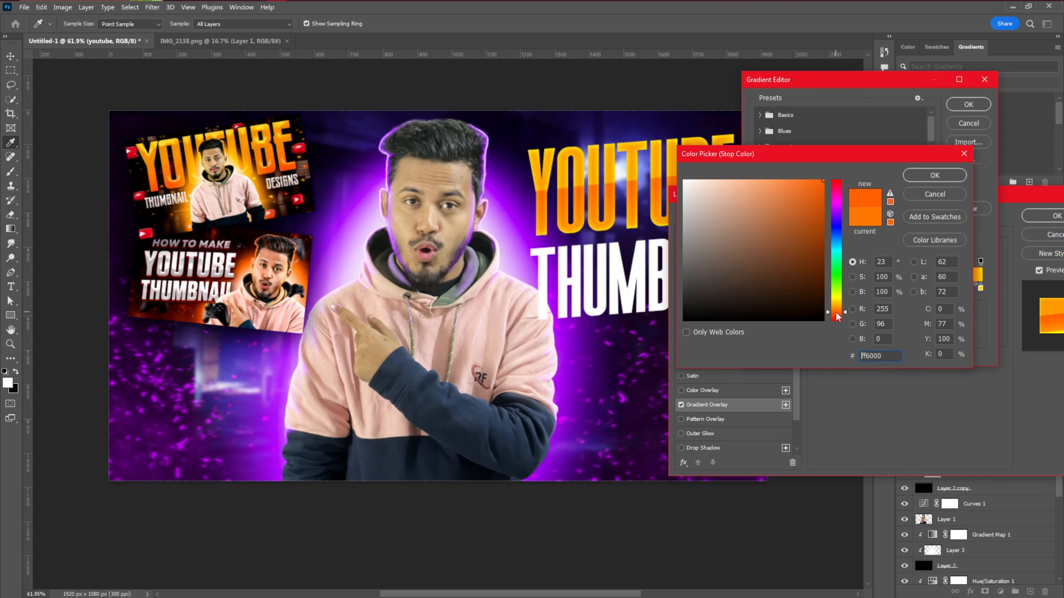
pyautogui.press('Return')
pyautogui.press('Return')
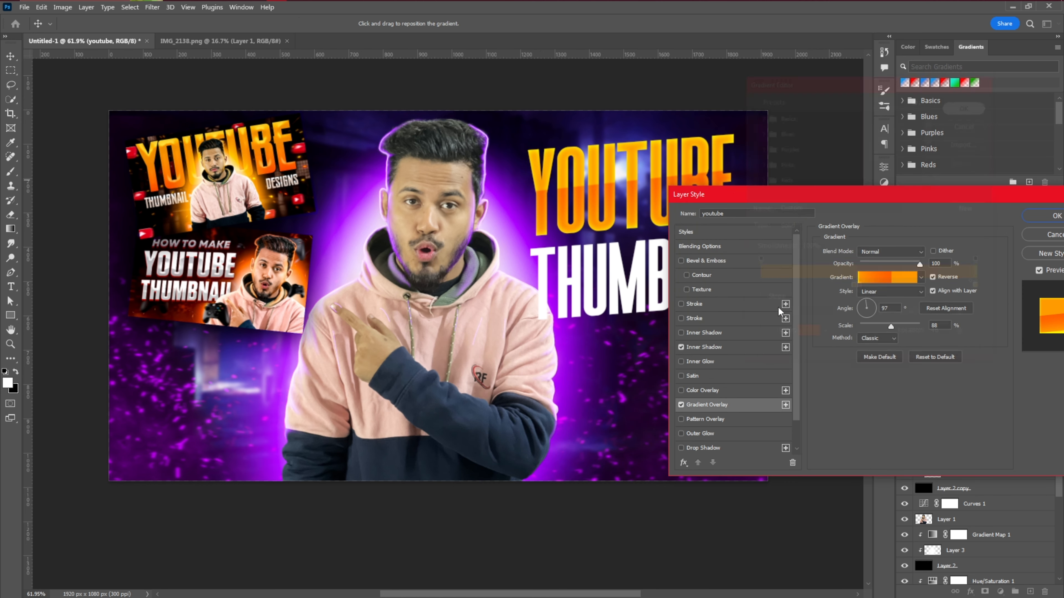
pyautogui.click(722, 347)
pyautogui.click(932, 252)
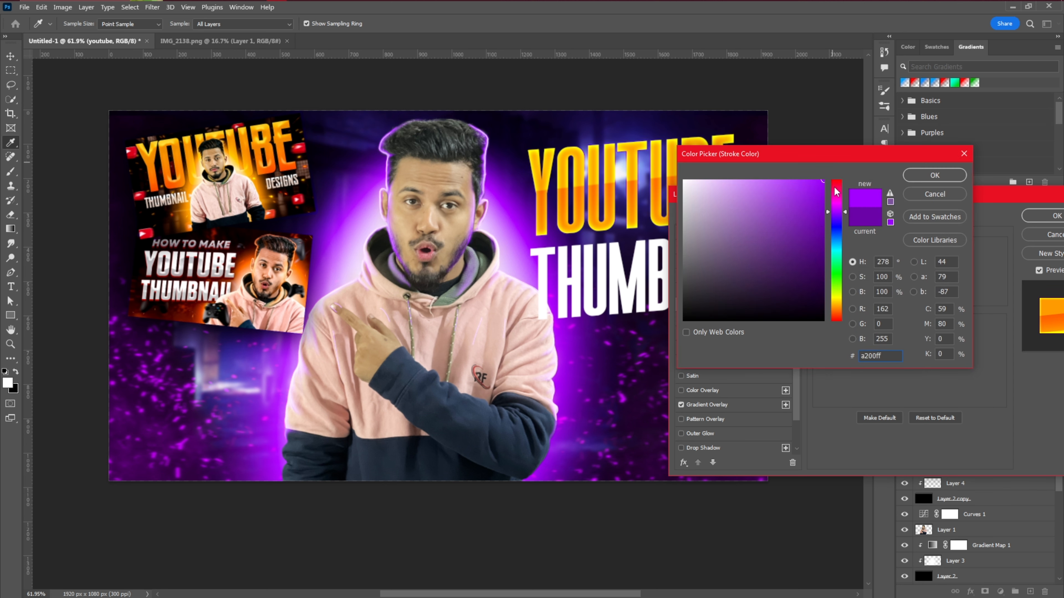
# Color the YOUTUBE text's 2 px outside Overlay stroke dark brown (3e1a00).
pyautogui.moveTo(836, 192); pyautogui.dragTo(838, 315)
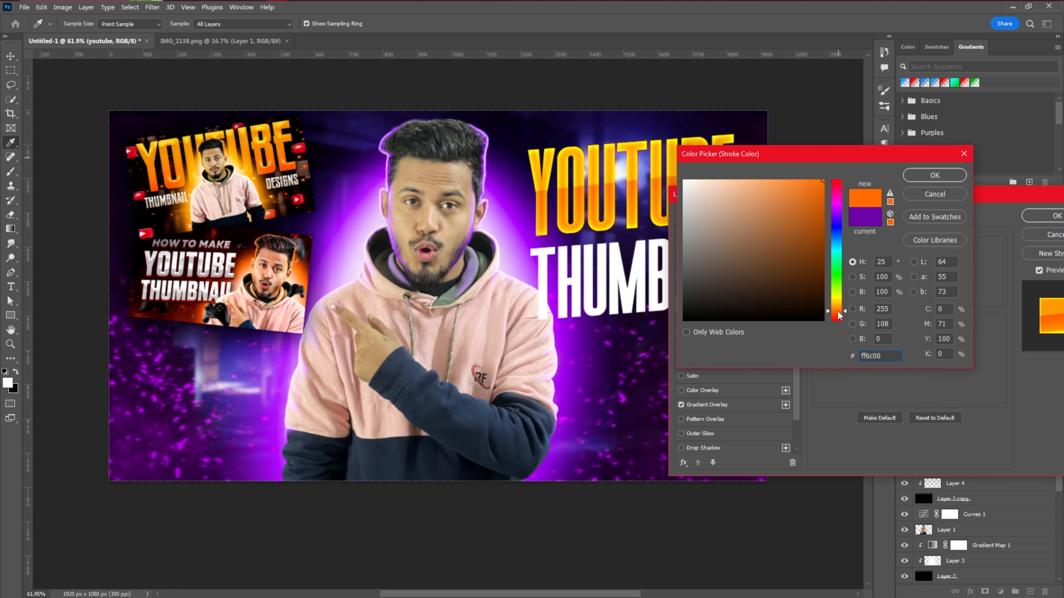
pyautogui.moveTo(790, 225); pyautogui.dragTo(830, 224)
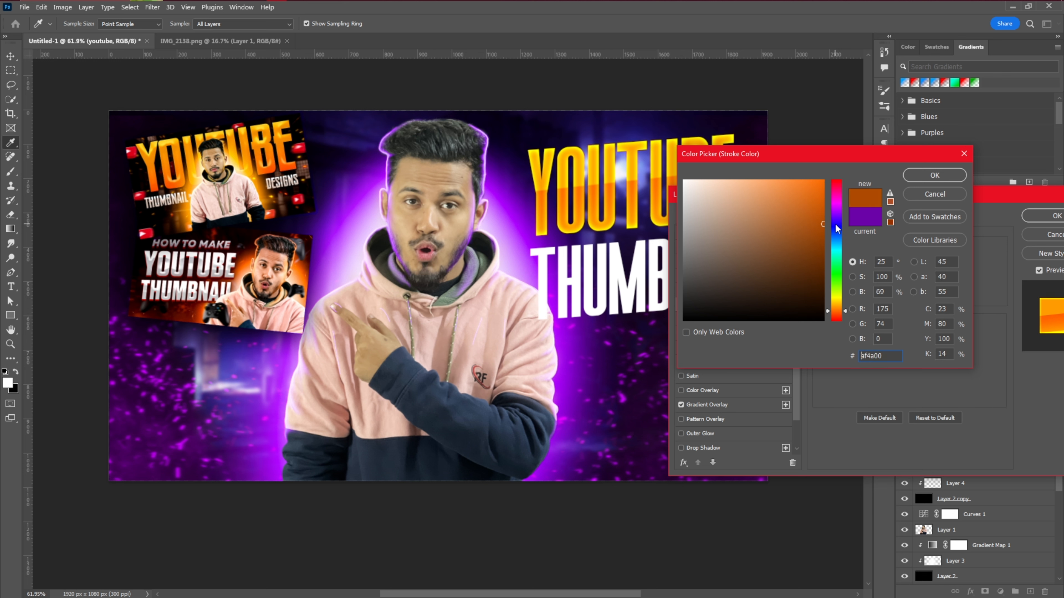
pyautogui.moveTo(836, 224); pyautogui.dragTo(824, 288)
pyautogui.click(929, 180)
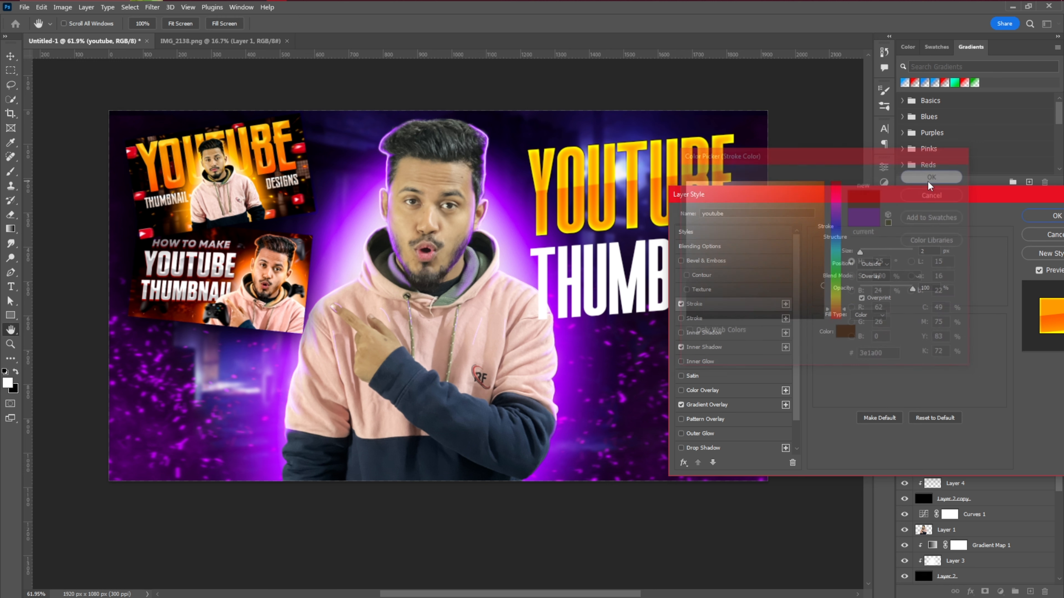
# Add a Linear Dodge (Add) outer glow to the YOUTUBE text, colored purple a200ff as sampled from the glow around the man.
pyautogui.click(708, 435)
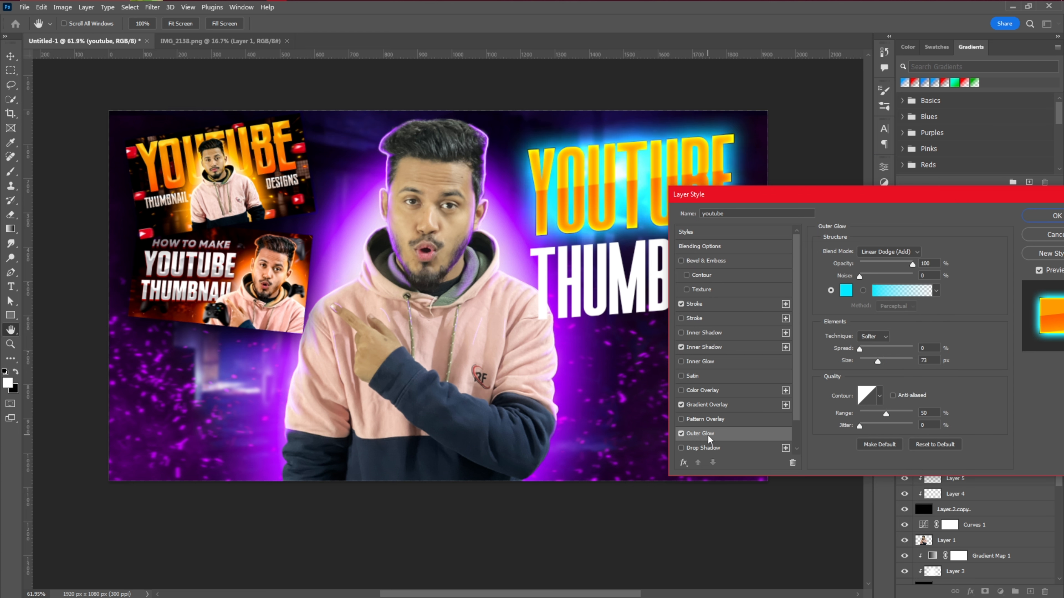
pyautogui.click(845, 291)
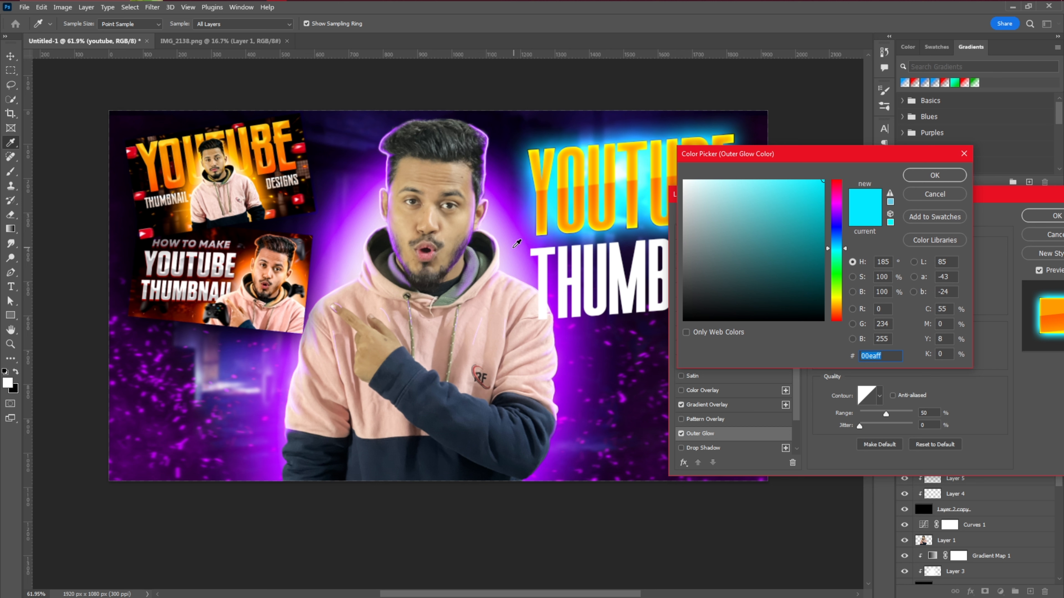
pyautogui.click(514, 247)
pyautogui.moveTo(812, 217); pyautogui.dragTo(823, 181)
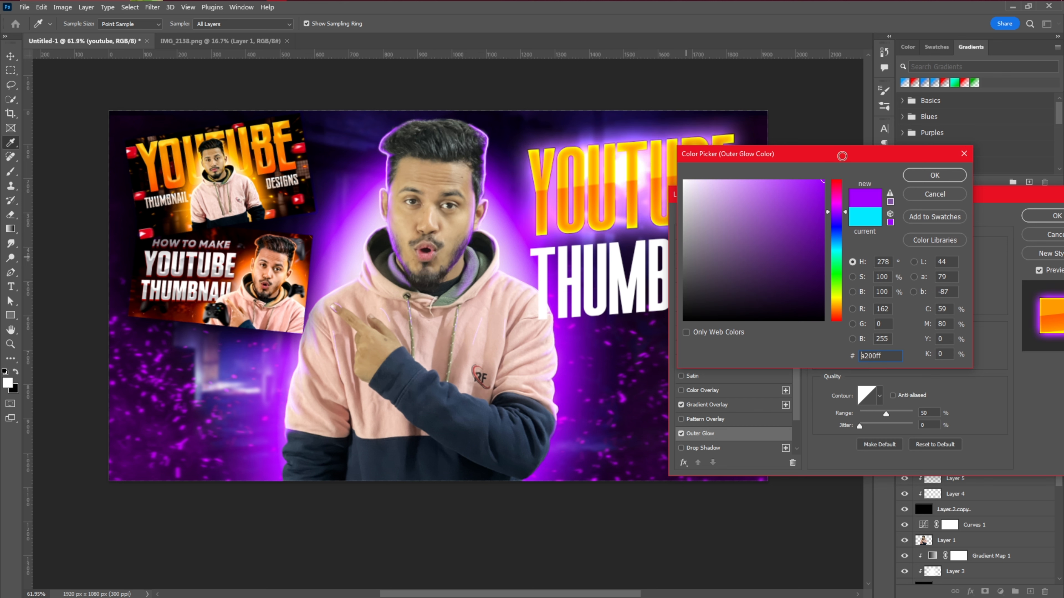
pyautogui.click(921, 174)
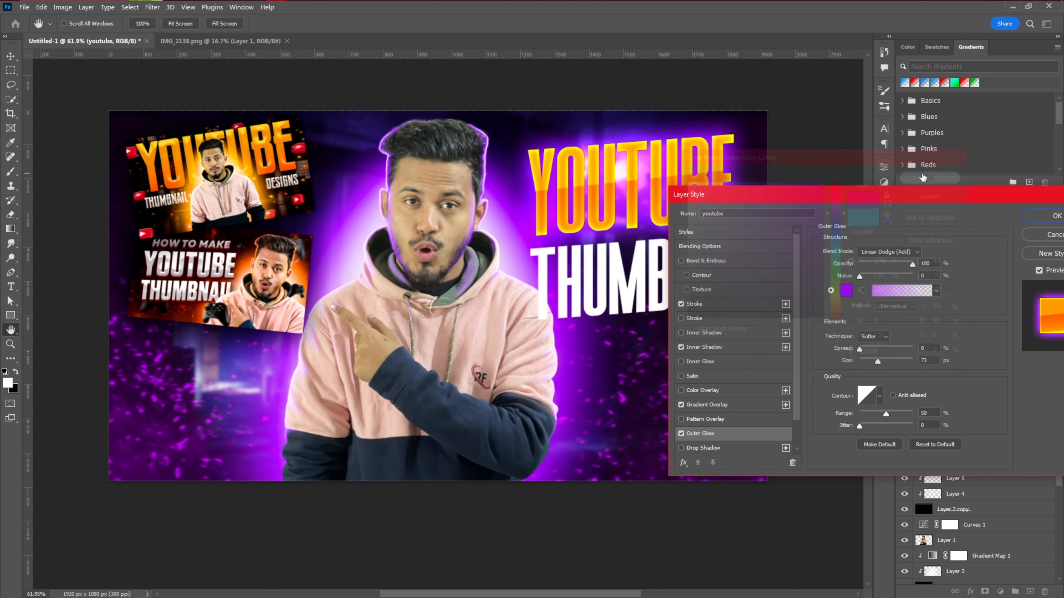
pyautogui.scroll(-2, 719, 388)
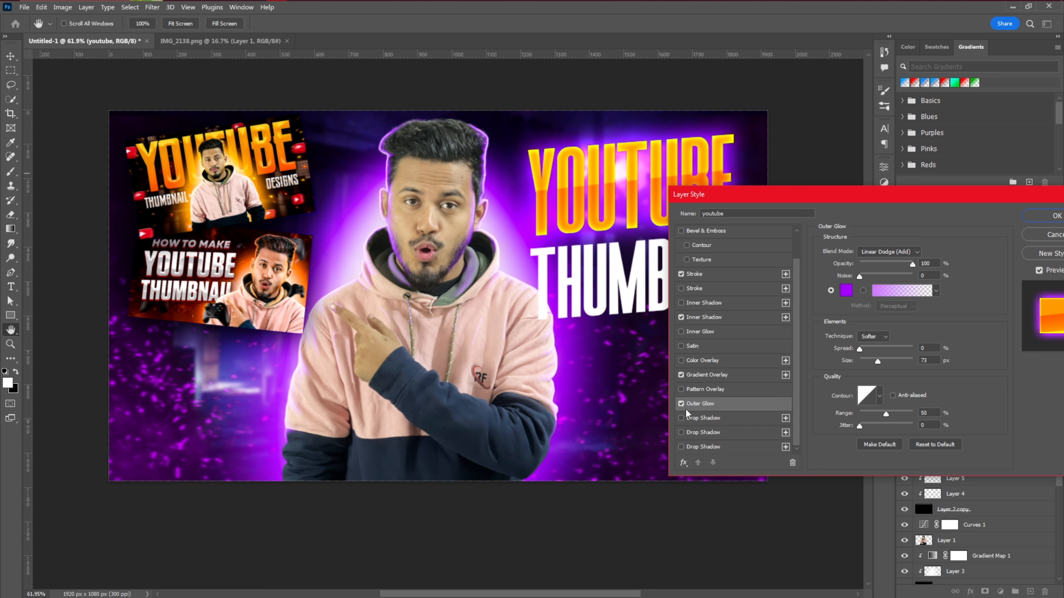